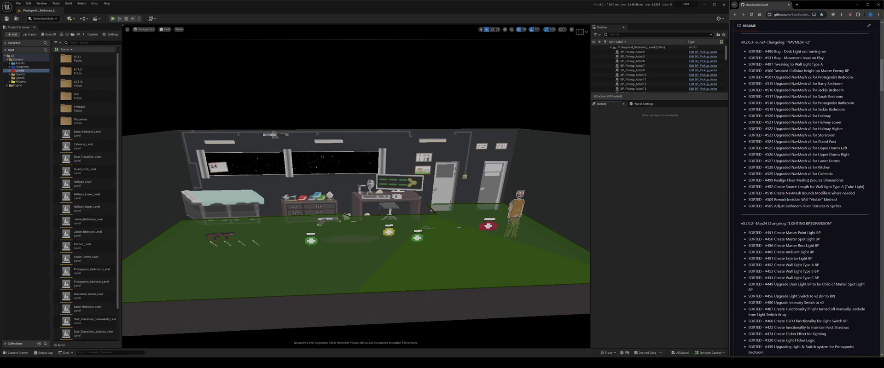
Step: Review the v0.2.0.3 "NAVMESH v2" changelog and highlight its #496 entry about the desk light not turning on
left_click_drag(847, 210, 749, 41)
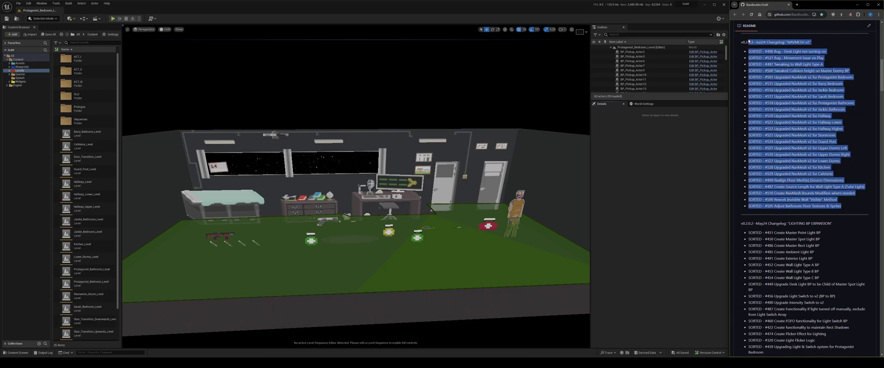
left_click(856, 85)
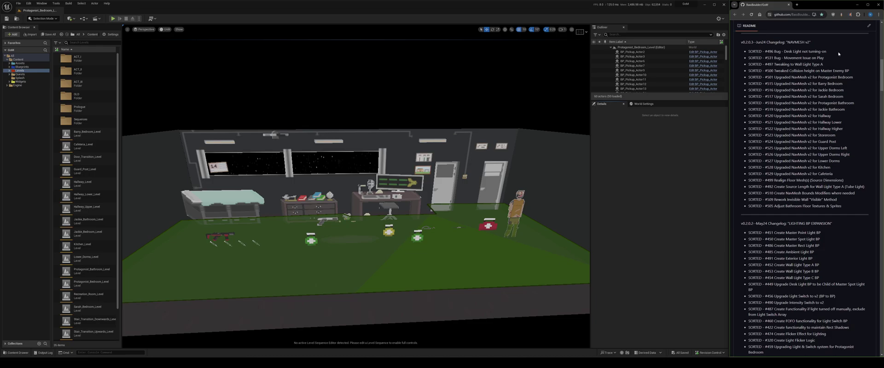
left_click_drag(832, 54, 795, 57)
left_click_drag(843, 172, 758, 86)
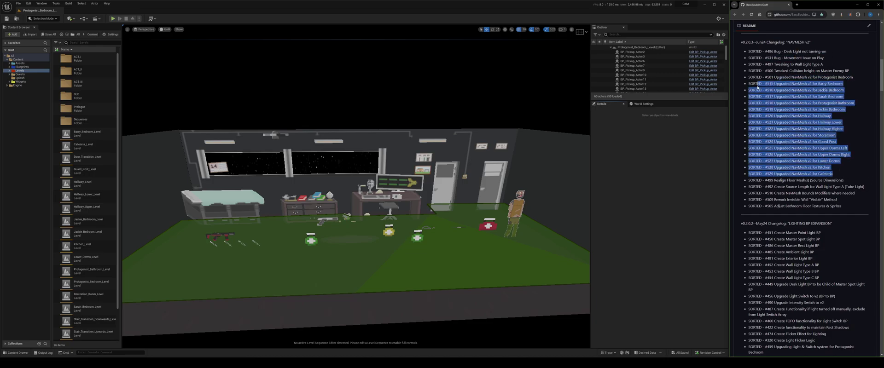
left_click(833, 52)
left_click_drag(835, 53, 763, 50)
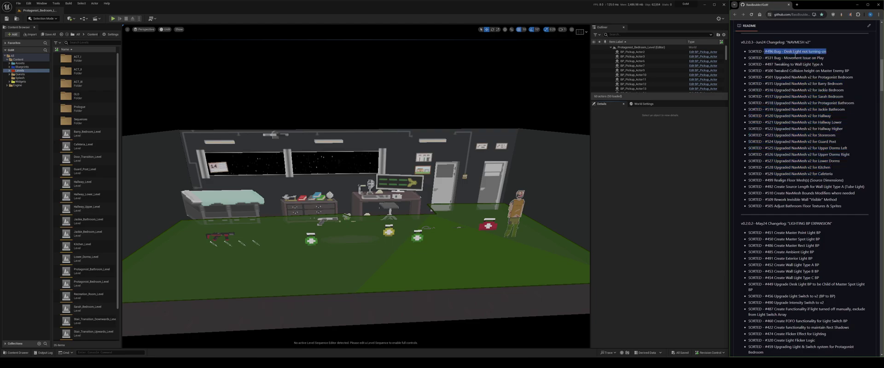
Step: Select the desk lamp on the desk in the bedroom level and focus the viewport on it
key("w")
right_click_drag(355, 193, 412, 189)
left_click(408, 191)
key("f")
key("w")
key("s")
key("w")
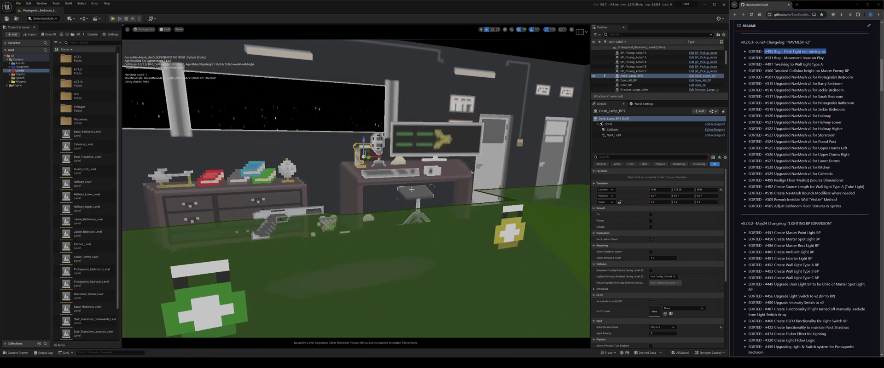
Step: Play-test the bedroom level by switching on the room lights and walking the protagonist to the desk lamp, and end the session
key("alt+p")
left_click(368, 192)
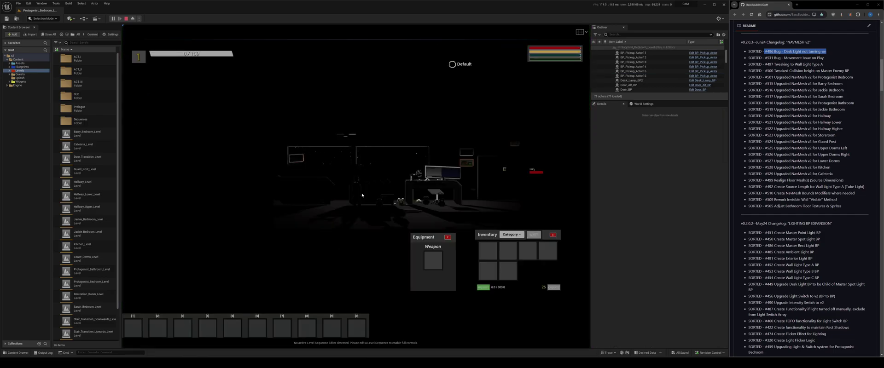
key("d")
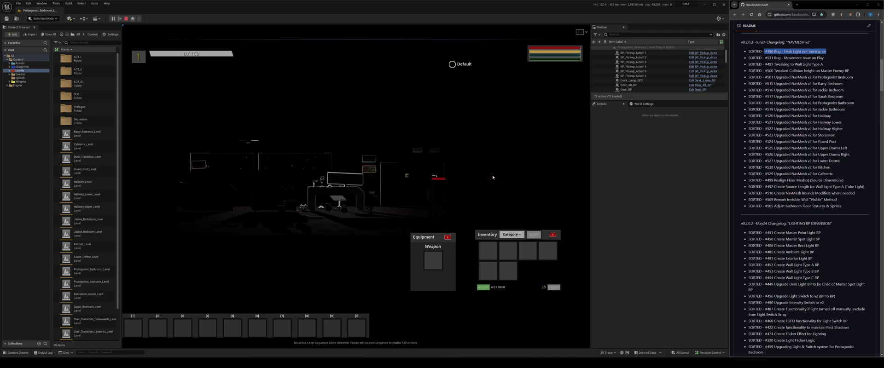
key("e")
key("a")
scroll(251, 233, "up", 5)
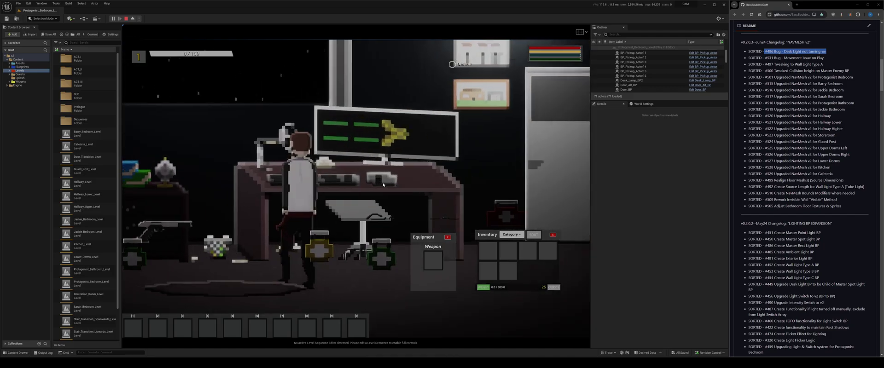
key("a")
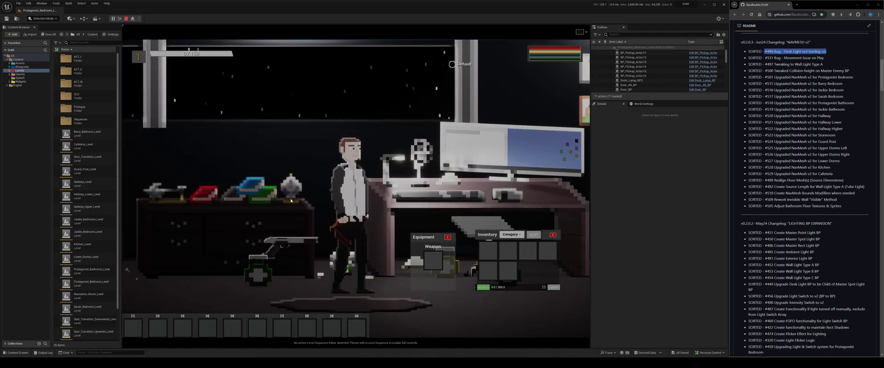
scroll(442, 187, "down", 5)
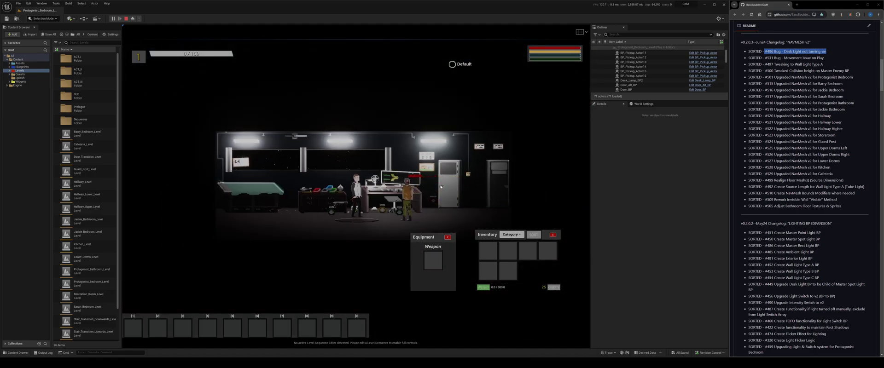
key("Escape")
Step: Browse the Blueprints content to the Lights folder inside Item > Interact_No_Collect, re-highlighting the #496 desk light entry in the changelog
scroll(388, 211, "up", 8)
scroll(387, 211, "down", 4)
right_click_drag(388, 211, 391, 177)
key("s")
key("w")
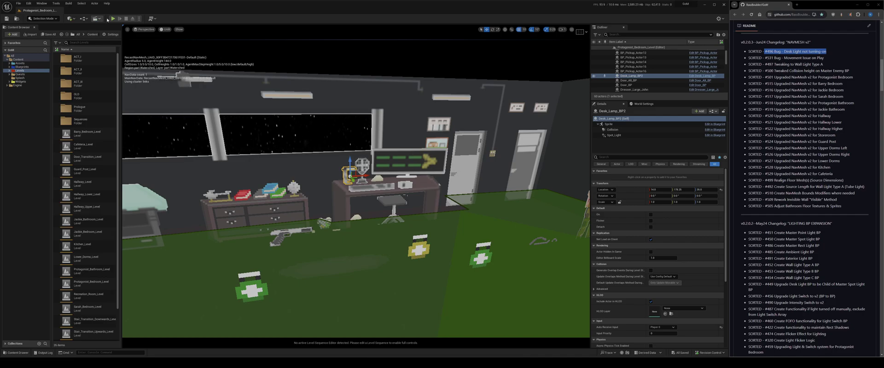
left_click(18, 67)
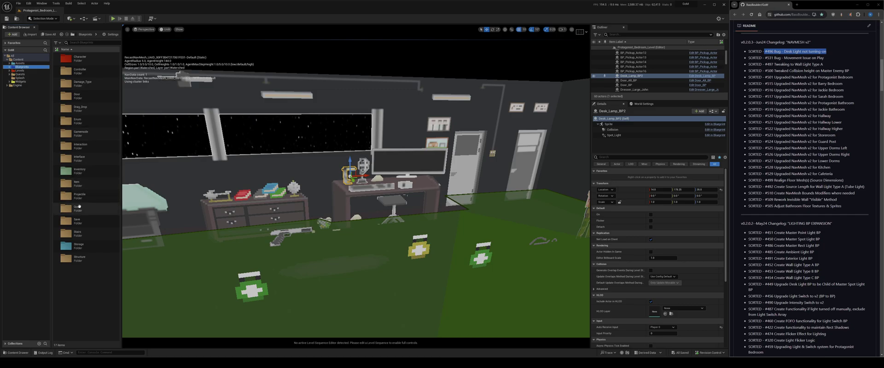
double_click(86, 182)
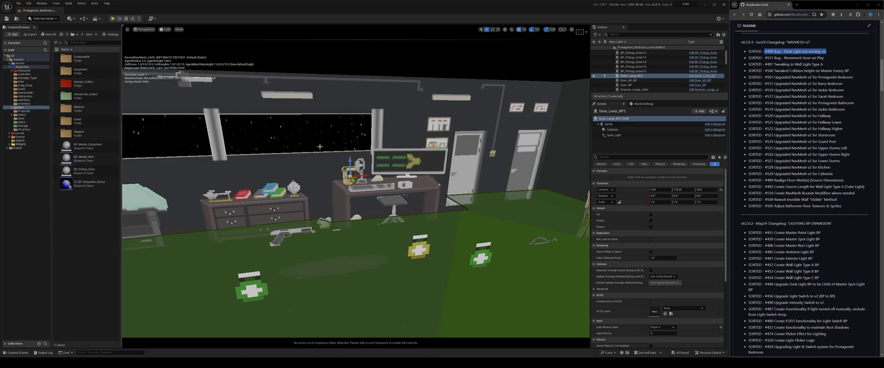
left_click_drag(840, 225, 790, 224)
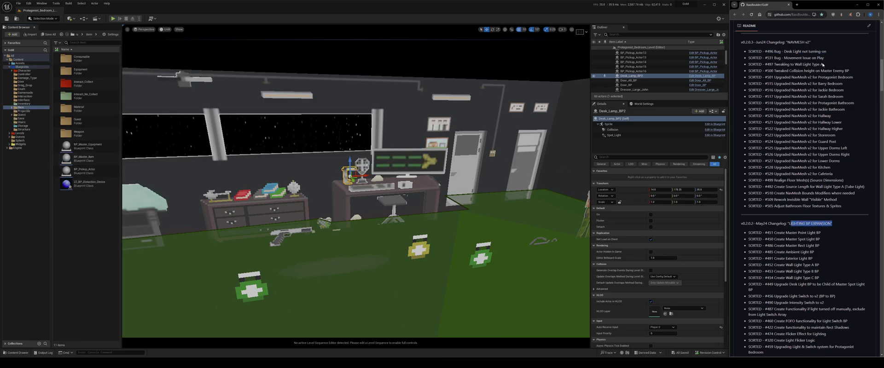
left_click_drag(833, 51, 767, 52)
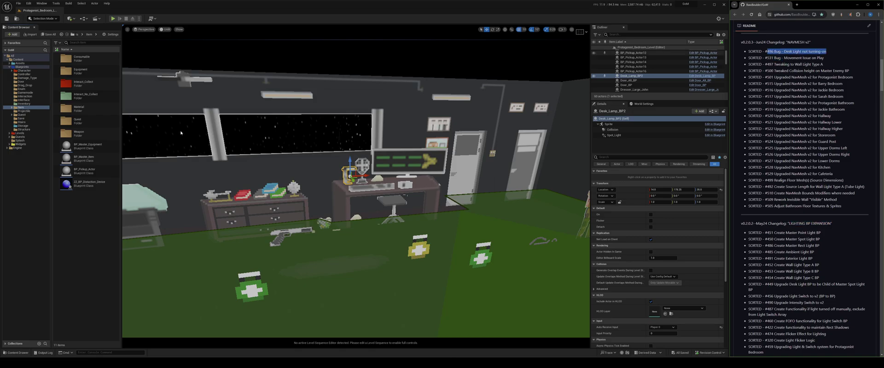
double_click(88, 95)
double_click(81, 83)
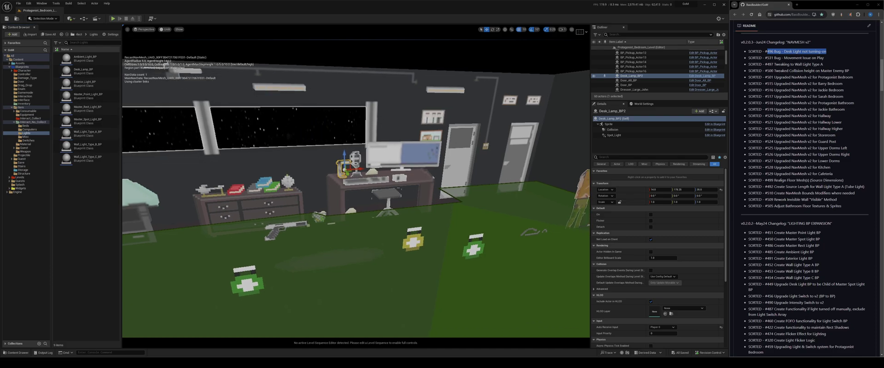
Step: Display the editor icons and light volumes in the viewport and select the desk lamp actor
key("g")
key("g")
key("g")
mouse_move(359, 179)
right_mouse_down()
mouse_move(343, 180)
mouse_move(386, 190)
mouse_move(375, 173)
mouse_move(364, 174)
right_mouse_up()
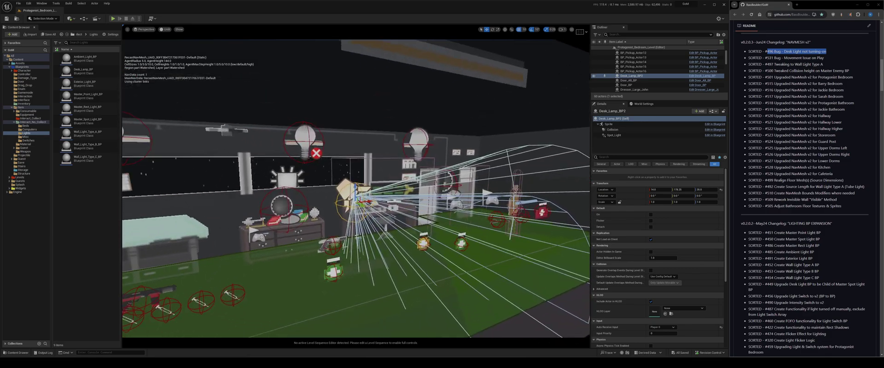
left_click(404, 157)
scroll(383, 180, "up", 4)
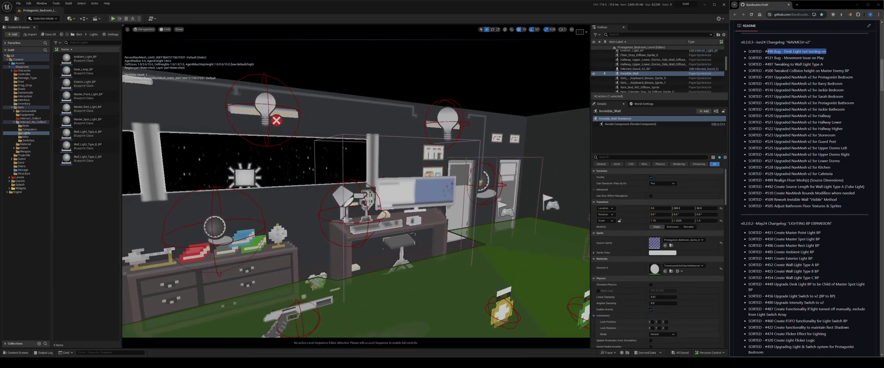
left_click(343, 200)
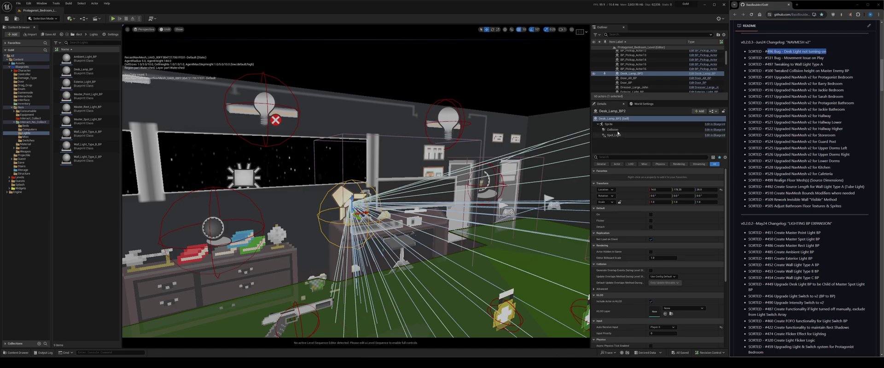
Step: Set the desk lamp's Auto Receive Input to Player 0
right_click_drag(377, 198, 357, 193)
key("s")
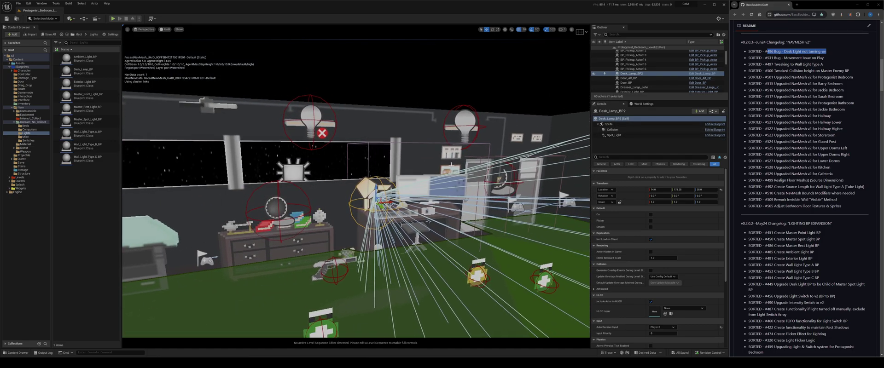
scroll(659, 258, "down", 2)
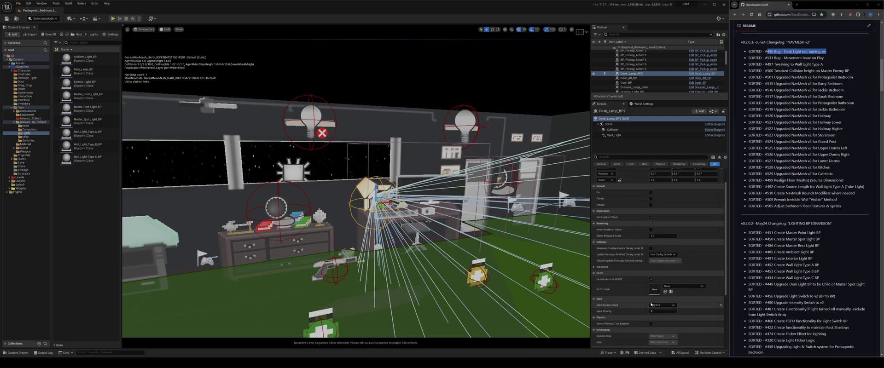
left_click(660, 307)
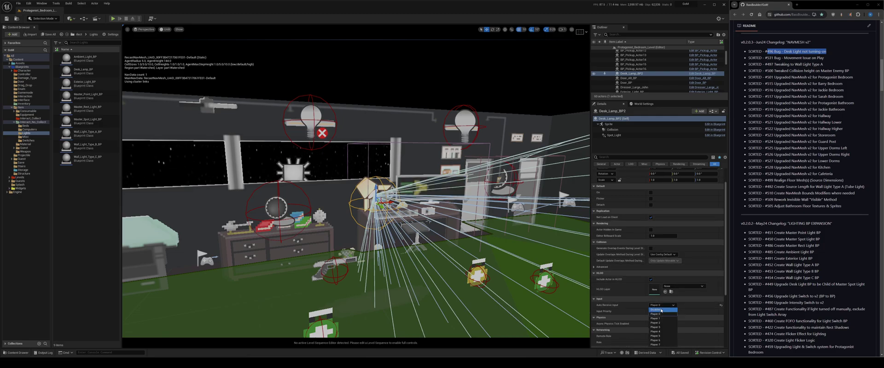
left_click(657, 314)
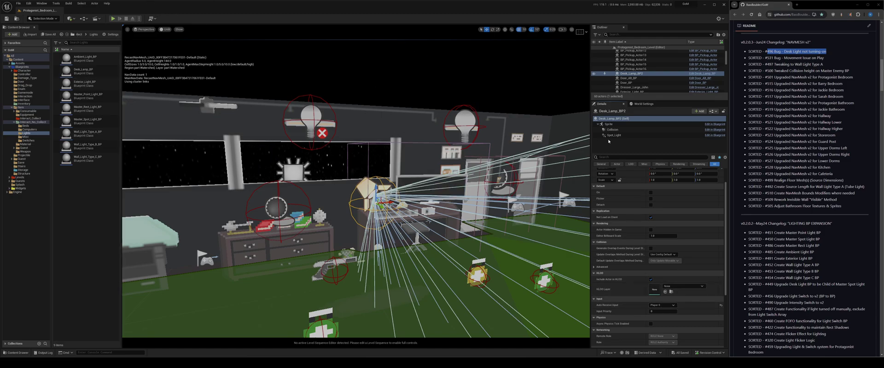
Step: Open the desk lamp's parent blueprint, Master_Spot_Light_BP, examine the overlap and input nodes in its Event Graph, and close it
left_click(712, 125)
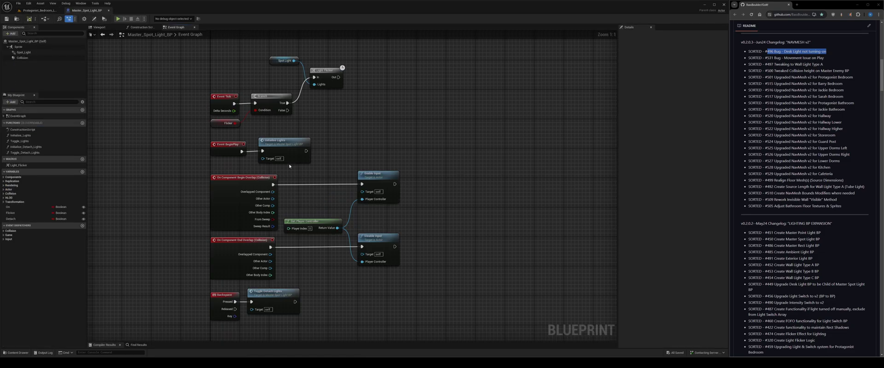
right_click_drag(293, 311, 351, 229)
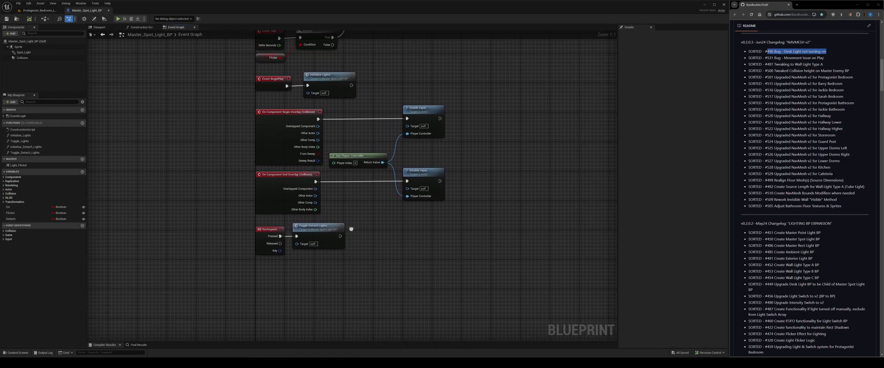
right_click_drag(363, 195, 348, 259)
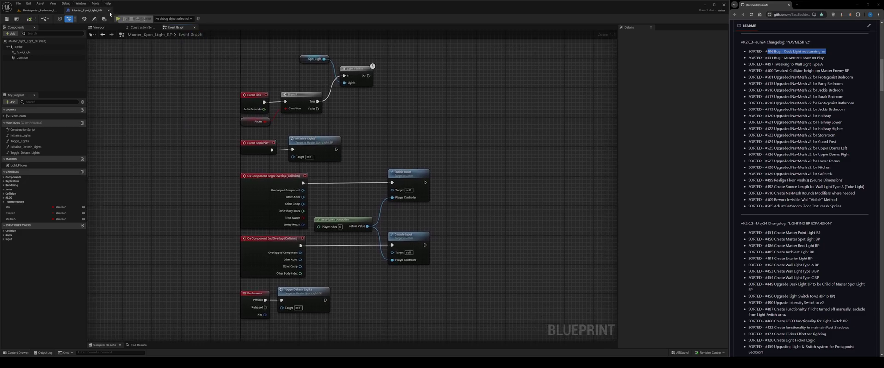
left_click(109, 10)
Step: Play-test the bedroom level again, switching on the room lights and walking the protagonist back to the desk
mouse_move(356, 185)
right_mouse_down()
mouse_move(343, 170)
mouse_move(375, 165)
mouse_move(359, 174)
right_mouse_up()
right_click_drag(444, 125, 445, 126)
key("alt+p")
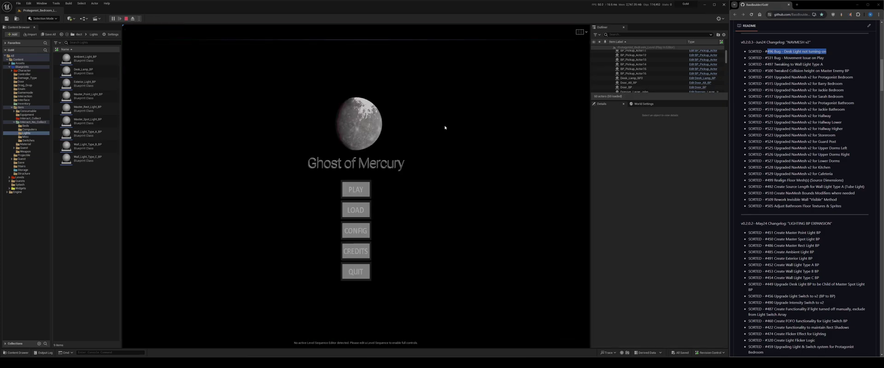
key("d")
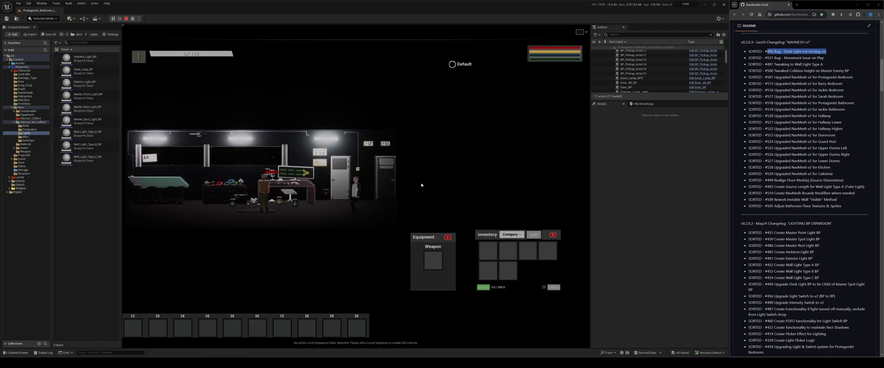
key("d")
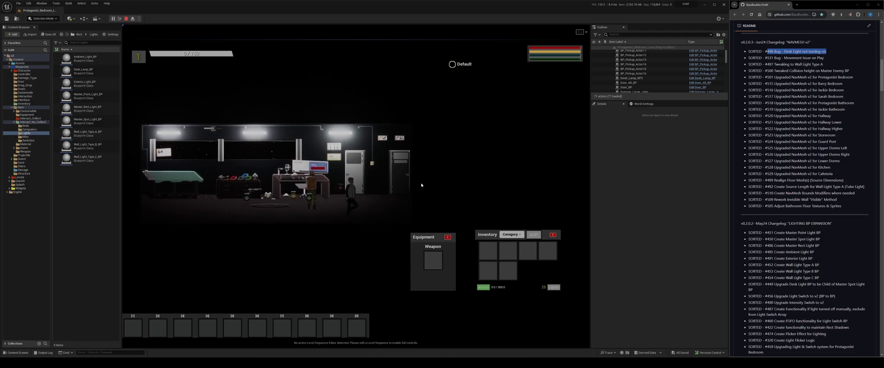
key("a")
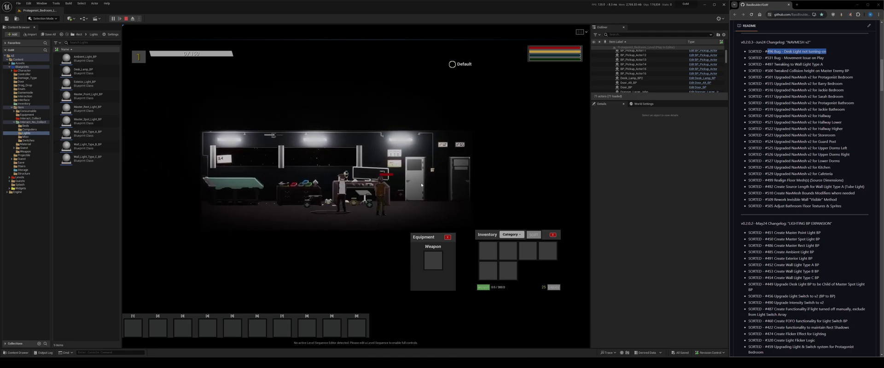
Step: Walk the protagonist around the desk and over to the dresser to check the desk light, and end the play-test
key("s")
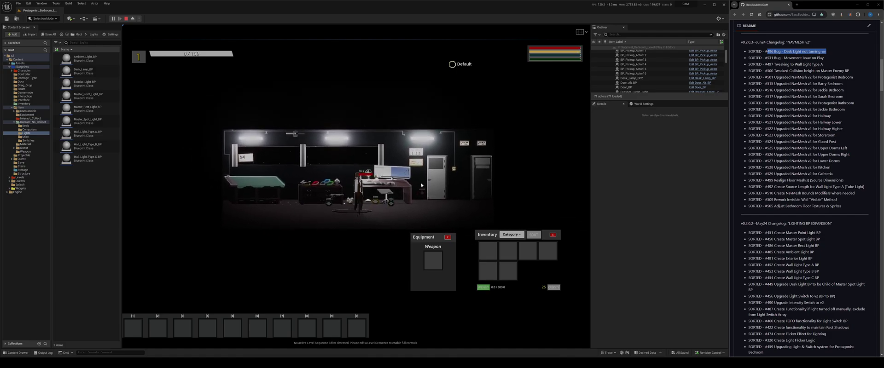
key("w")
key("d")
key("s")
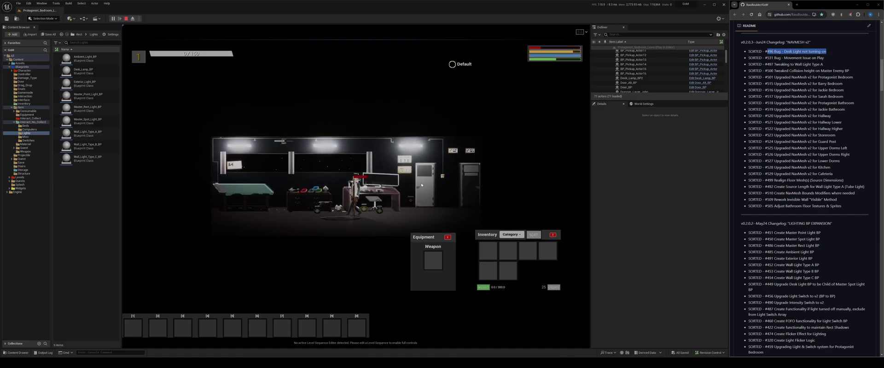
key("d")
key("s")
key("a")
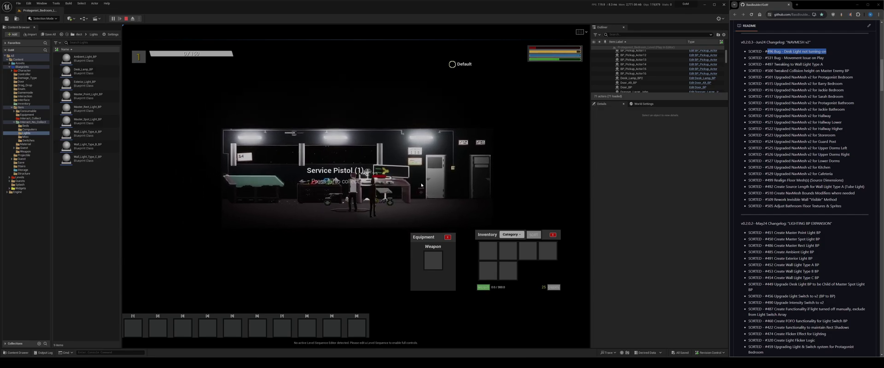
key("d")
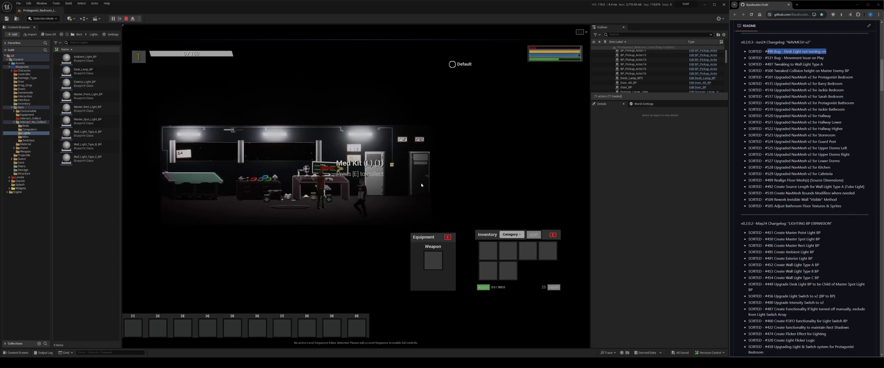
key("a")
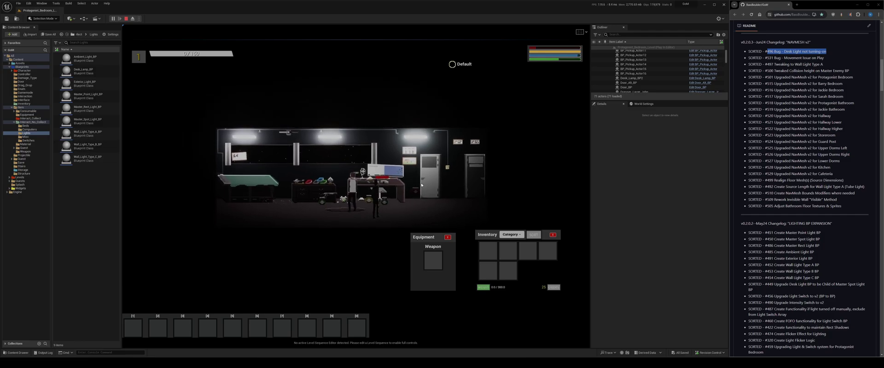
key("a")
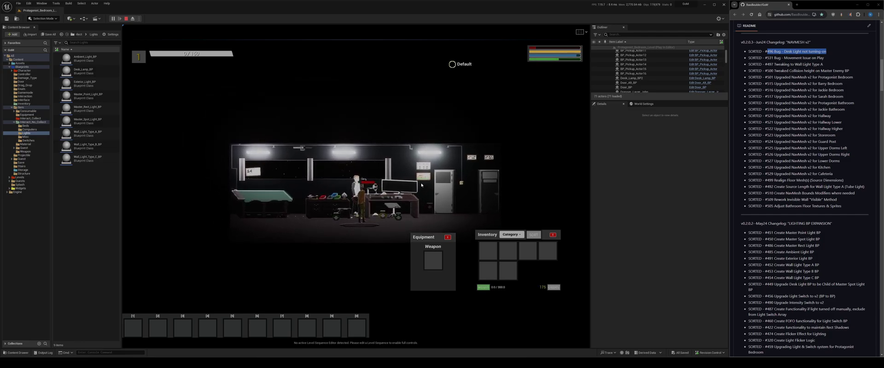
key("a")
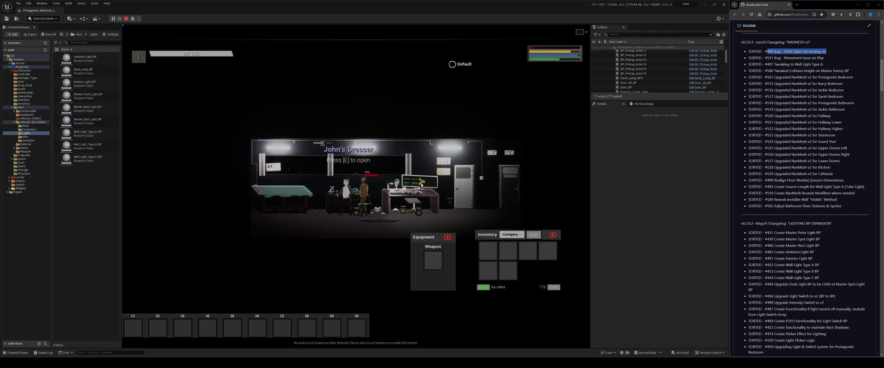
key("Escape")
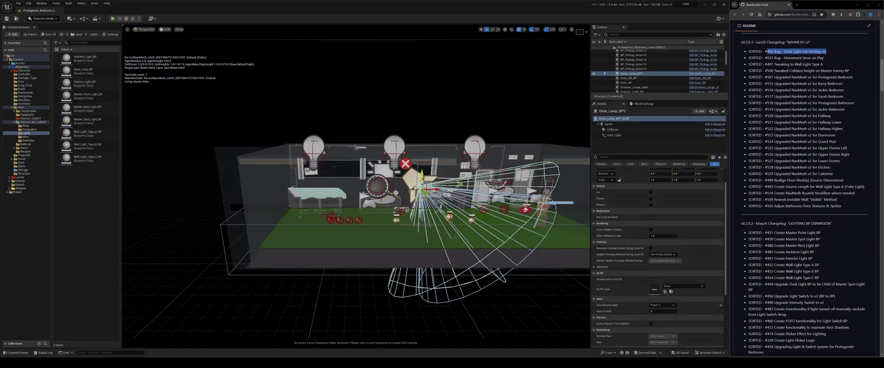
Step: Select the wall light above the window and then reselect the desk lamp to compare their settings
key("w")
right_click_drag(375, 143, 392, 161)
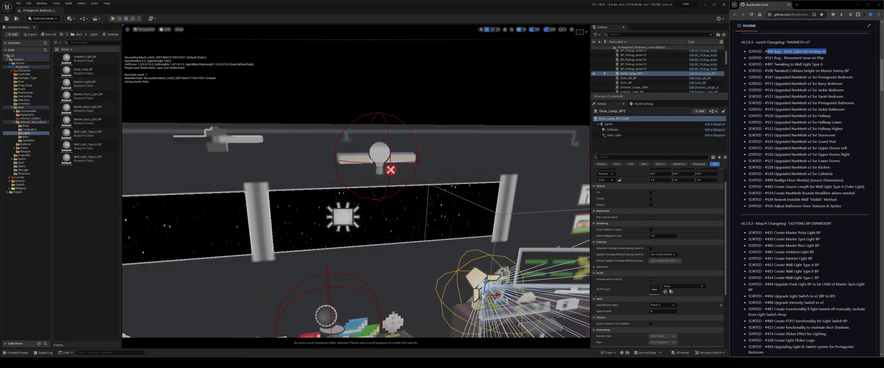
left_click(372, 161)
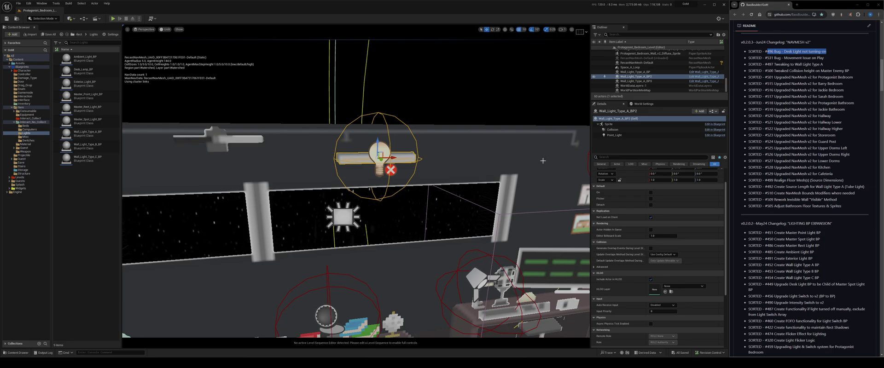
right_click_drag(545, 154, 530, 169)
key("s")
right_click_drag(422, 237, 467, 224)
key("w")
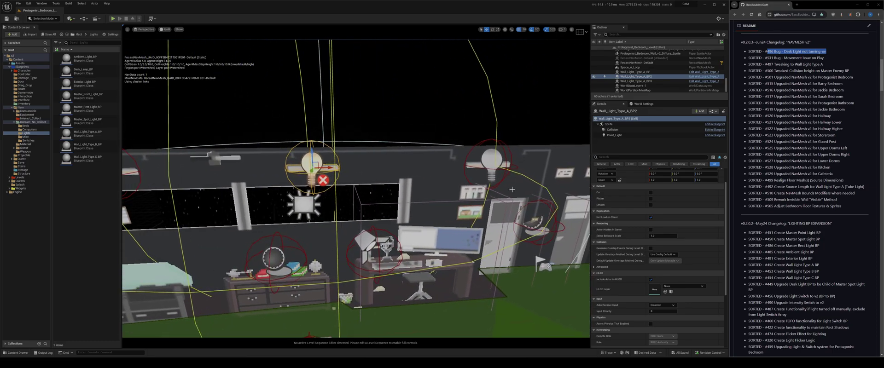
left_click(369, 242)
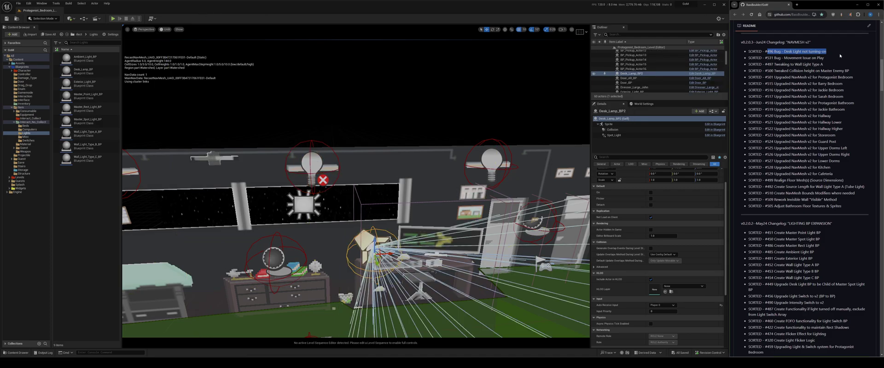
Step: Highlight changelog entry #531, "Bug - Movement Issue on Play", in the GitHub README and bring the whole bedroom into view
left_click(826, 60)
left_click_drag(826, 60, 772, 58)
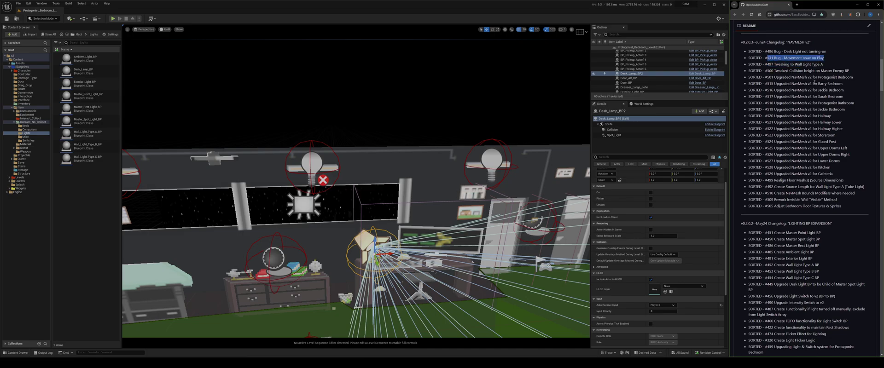
mouse_move(285, 256)
right_mouse_down()
mouse_move(287, 278)
mouse_move(285, 265)
right_mouse_up()
key("s")
key("w")
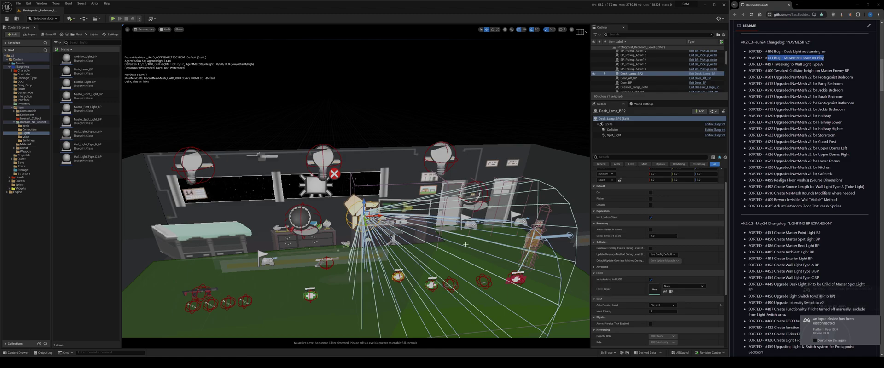
Step: Play-test the bedroom level, start the game from its main menu, and take the protagonist through the door into the bathroom
right_click_drag(331, 208, 339, 204)
key("alt+p")
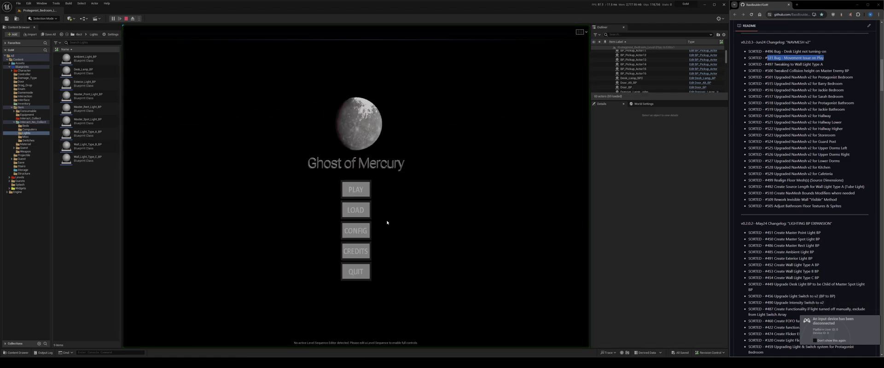
left_click(368, 194)
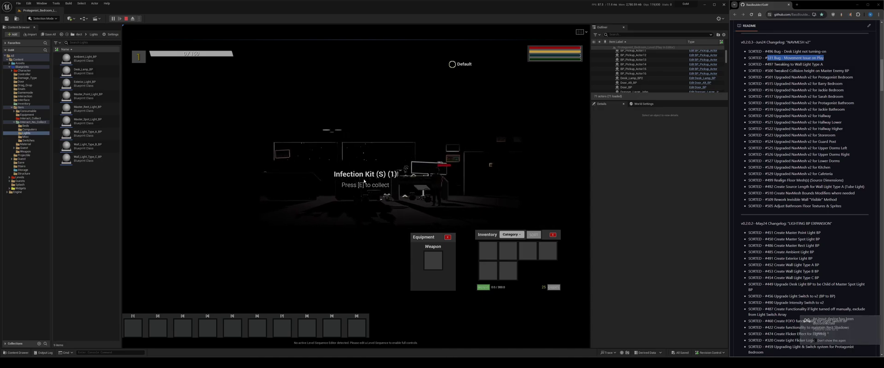
key("d")
key("w")
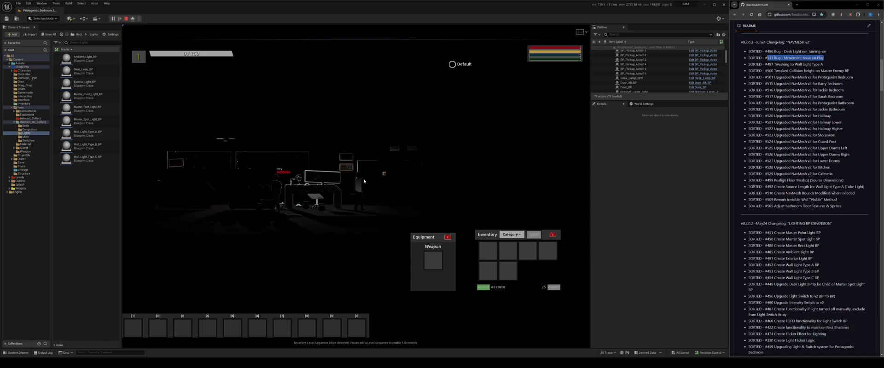
key("e")
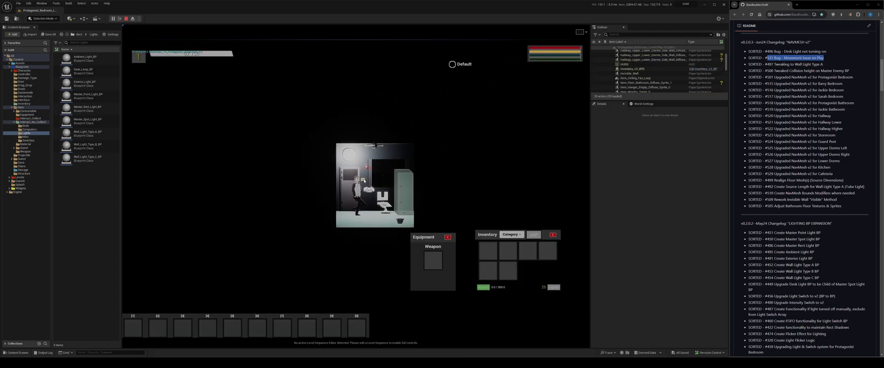
Step: Walk the protagonist around the bathroom in all directions to test the movement fix, and stop the play-test
key("d")
key("d")
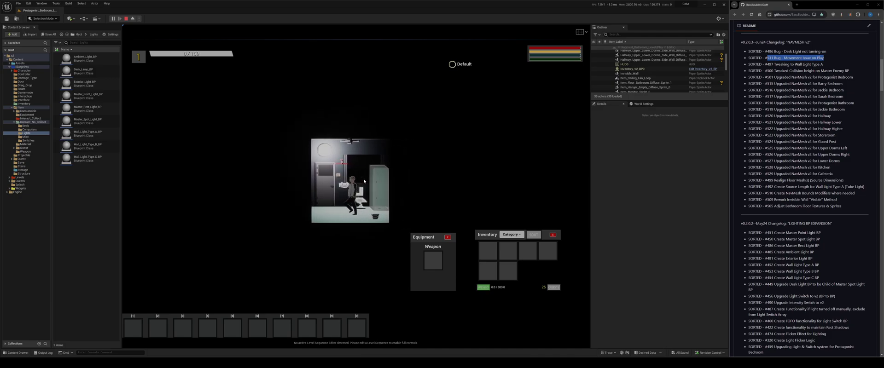
key("a")
key("a")
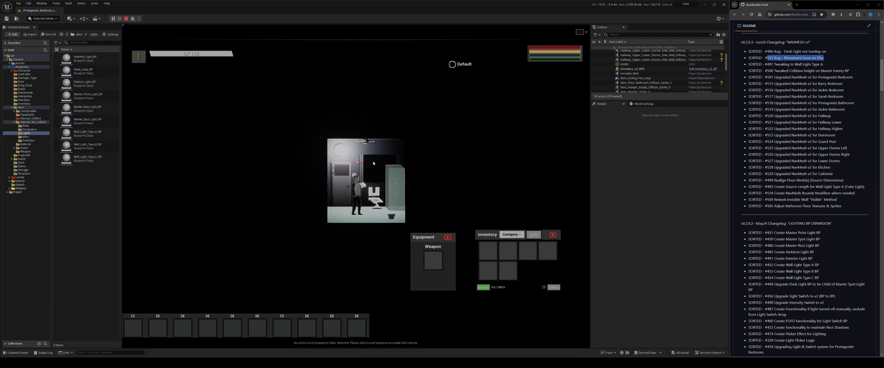
key("a")
key("d")
key("s")
key("a")
key("w")
key("d")
key("a")
key("w")
key("d")
key("s")
key("a")
key("w")
key("d")
key("s")
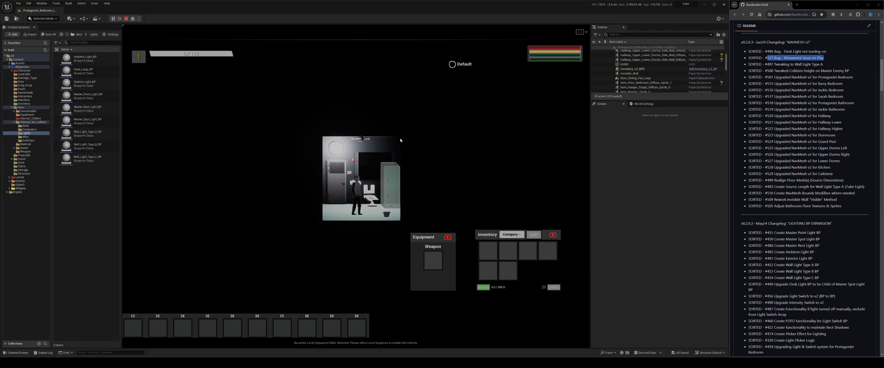
key("Escape")
Step: Highlight changelog entry #497, "Tweaking to Wall Light Type A", in the GitHub README
mouse_move(405, 181)
right_mouse_down()
mouse_move(442, 182)
mouse_move(484, 159)
mouse_move(470, 198)
mouse_move(396, 193)
mouse_move(442, 180)
mouse_move(387, 201)
mouse_move(412, 196)
mouse_move(395, 183)
right_mouse_up()
key("w")
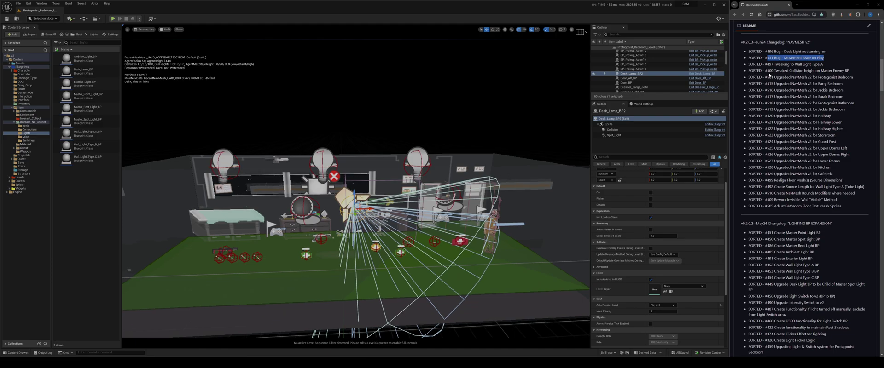
left_click(825, 64)
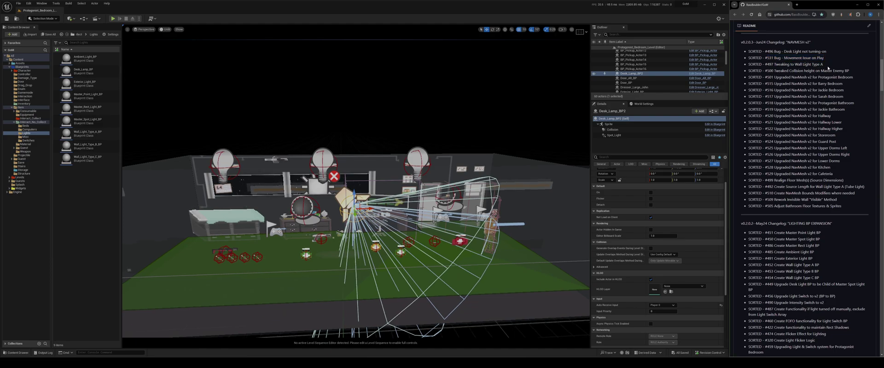
left_click_drag(824, 64, 756, 64)
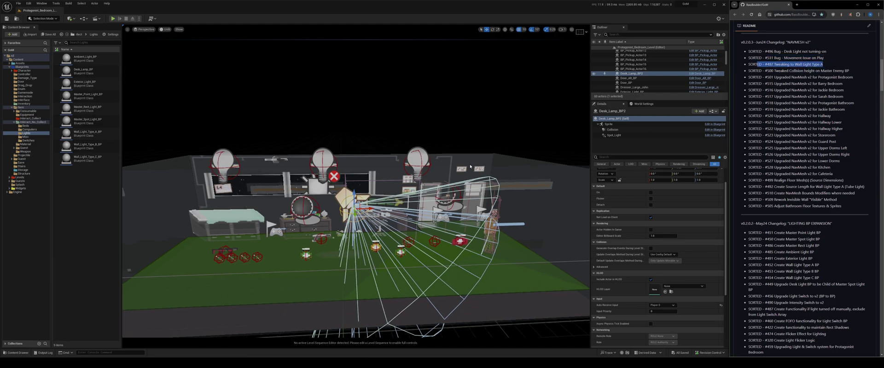
Step: Open the middle wall light's parent blueprint, Master_Point_Light_BP, examine its Point_Light component in the viewport, and close it
scroll(507, 160, "up", 10)
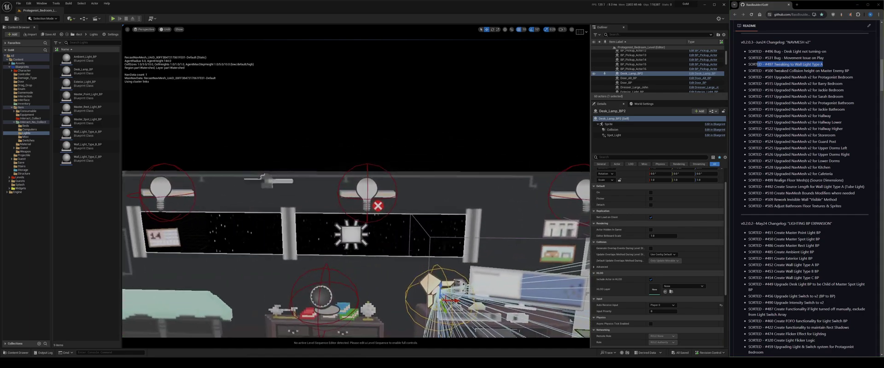
left_click(361, 189)
scroll(674, 188, "up", 2)
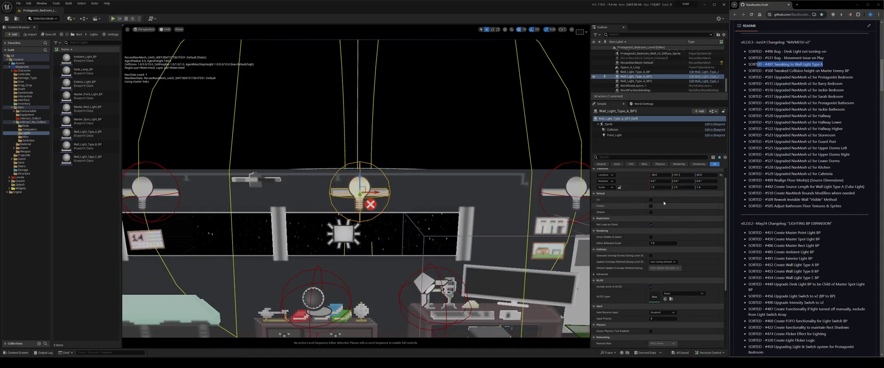
left_click(714, 129)
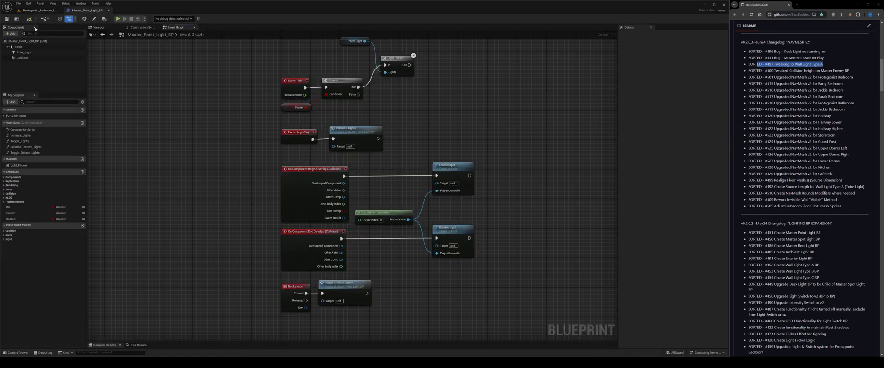
left_click(99, 27)
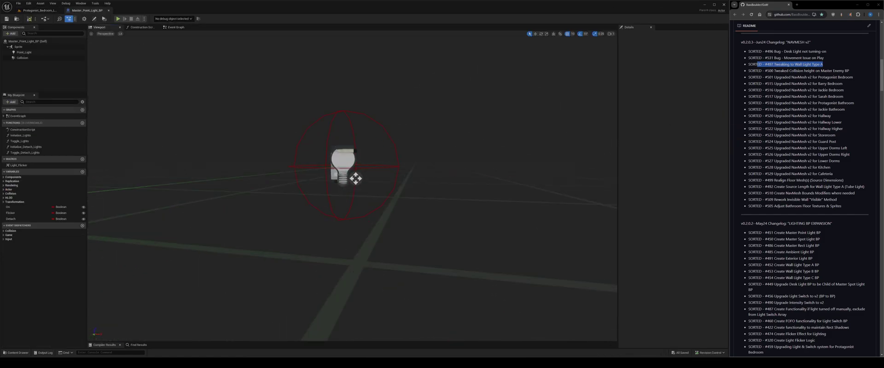
left_click(24, 52)
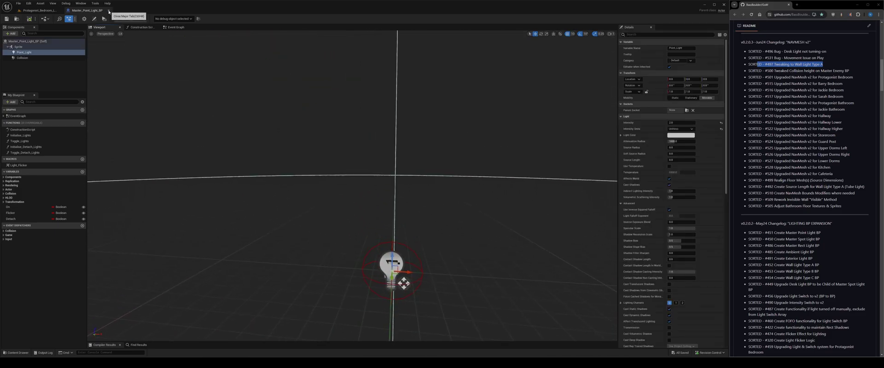
left_click(109, 10)
Step: Open Wall_Light_Type_A_BP in the full Blueprint editor and select its Point_Light component in the viewport
double_click(85, 132)
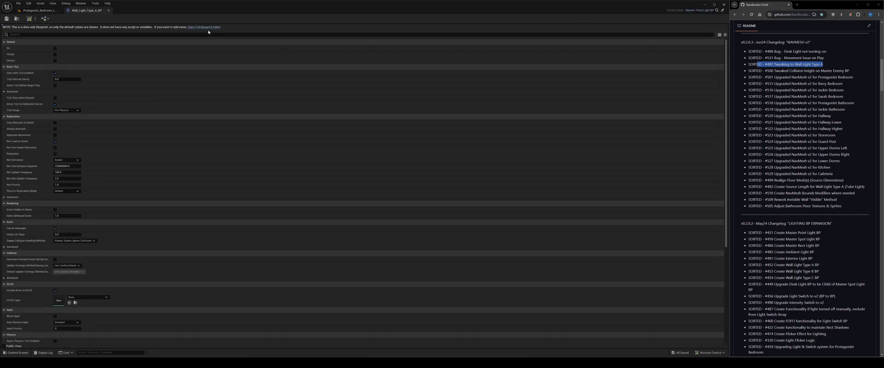
left_click(207, 28)
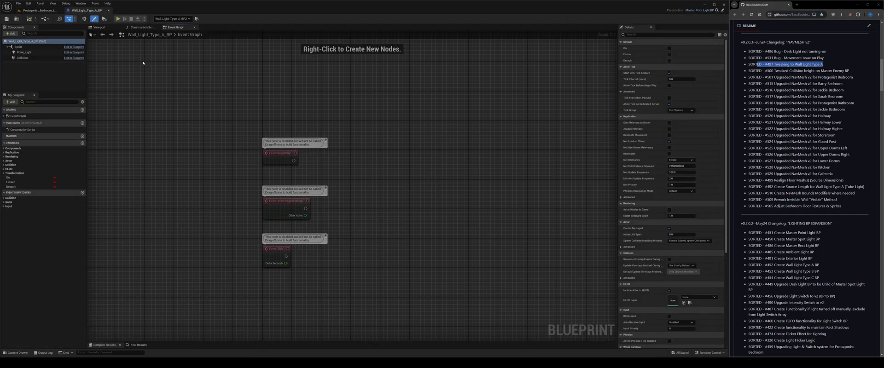
left_click(99, 27)
key("w")
mouse_move(355, 193)
right_mouse_down()
mouse_move(314, 199)
mouse_move(398, 174)
mouse_move(364, 192)
right_mouse_up()
left_click(355, 194)
Step: Try a smaller Source Radius on the Point_Light component, inspect its shape around the tube light, and undo the change
left_click_drag(671, 148, 658, 149)
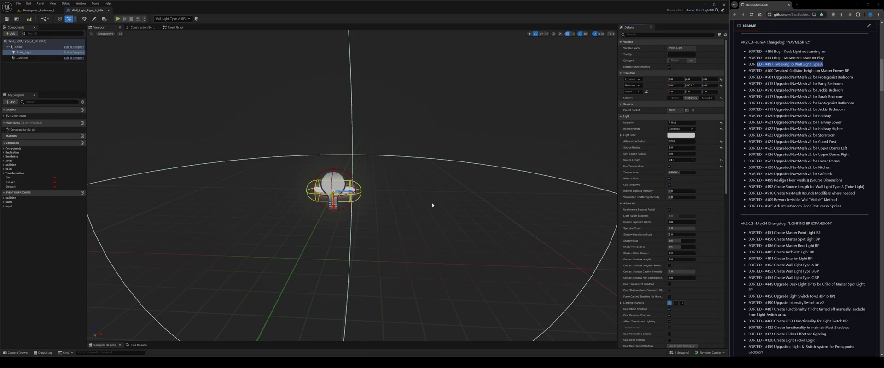
right_click_drag(454, 180, 454, 181)
key("w")
key("s")
key("a")
key("d")
key("w")
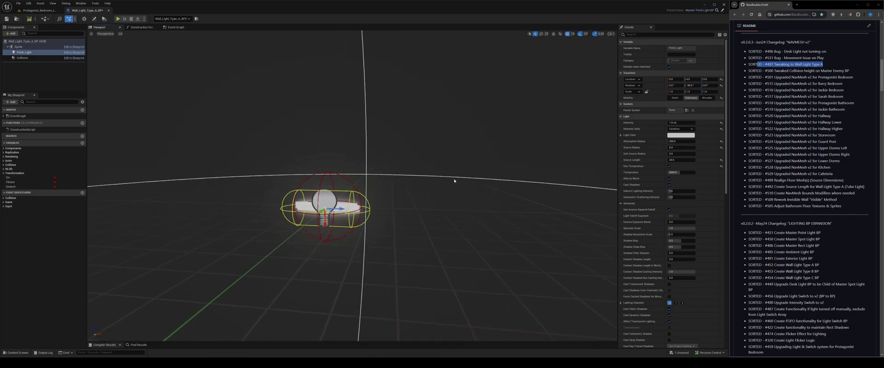
key("ctrl+z")
right_click_drag(415, 215, 415, 214)
key("s")
key("w")
key("s")
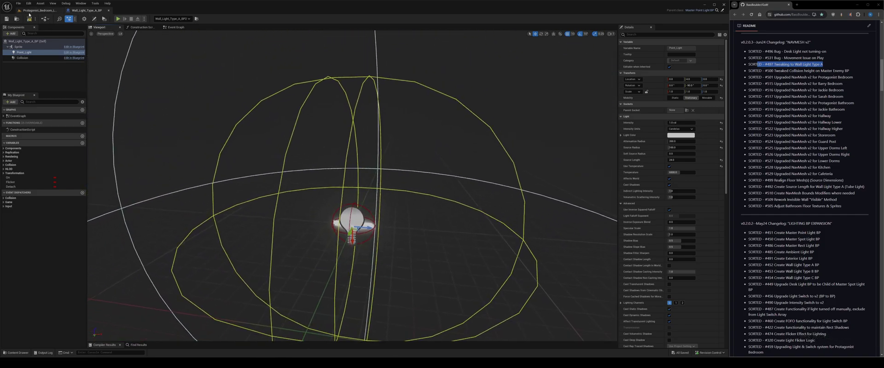
Step: Return to the bedroom level and look at the selected wall light above the window
left_click(40, 10)
right_click_drag(212, 134, 209, 152)
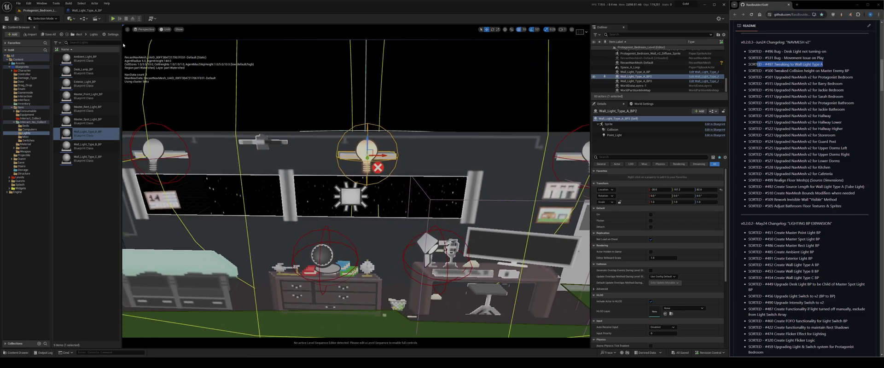
Step: Go back to the Wall_Light_Type_A_BP editor and examine the Point_Light's source shape along the tube light
left_click(82, 11)
right_click_drag(243, 94, 242, 92)
key("s")
key("w")
right_click_drag(593, 150, 586, 151)
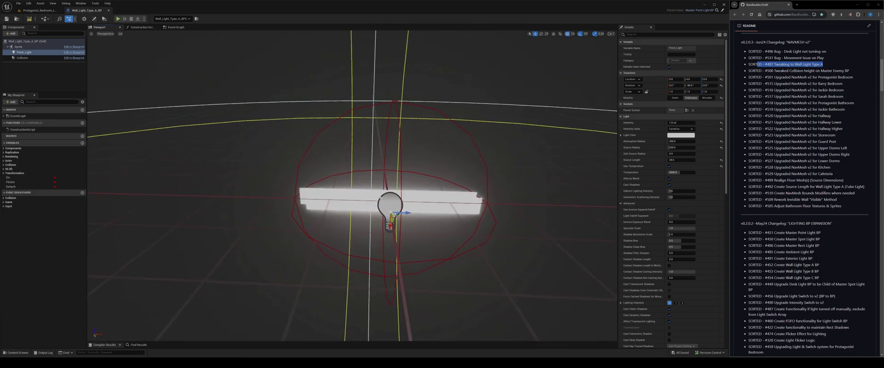
scroll(382, 198, "down", 5)
Step: Return to the bedroom level, deselect the wall light and turn on Game View to hide the editor icons and outlines
left_click(43, 11)
right_click_drag(381, 185, 386, 182)
left_click(381, 185)
key("g")
key("g")
key("g")
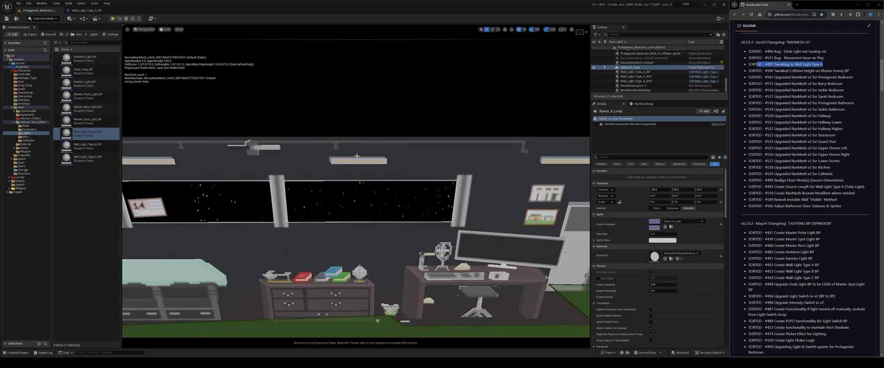
Step: Switch the bedroom viewport to Lit shading and look at the wall lights' effect across the room
key("alt+4")
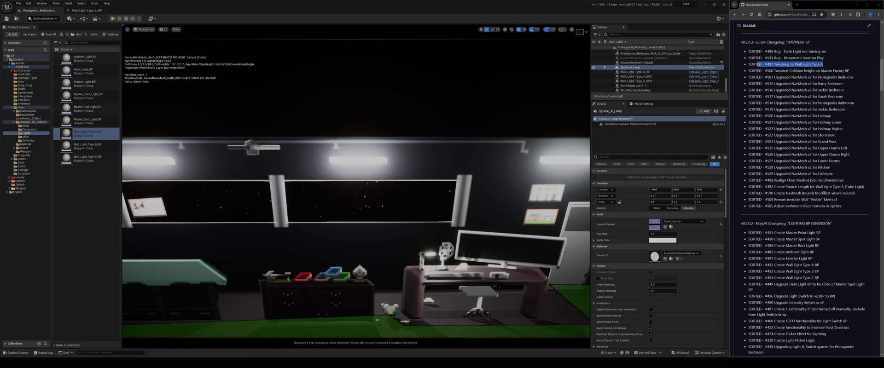
key("s")
right_click_drag(383, 162, 363, 184)
key("w")
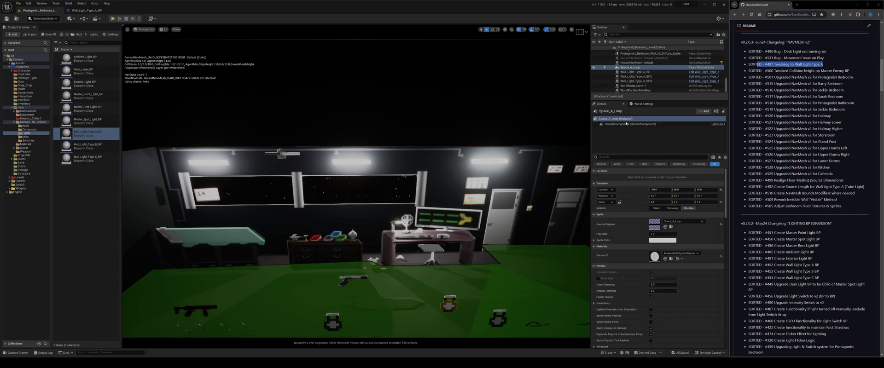
Step: Highlight changelog entry #500 on the Master Enemy BP collision height, and open the infected enemy's parent blueprint, Master_Enemy_BP
left_click_drag(856, 72, 776, 71)
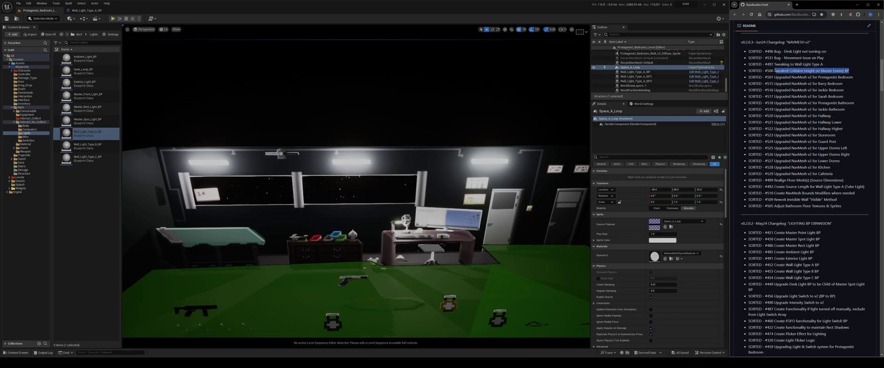
right_click_drag(366, 174, 434, 186)
key("w")
left_click(367, 177)
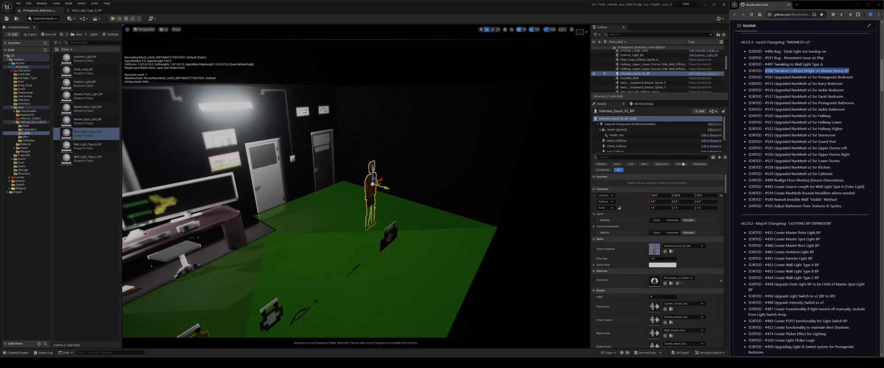
left_click(705, 136)
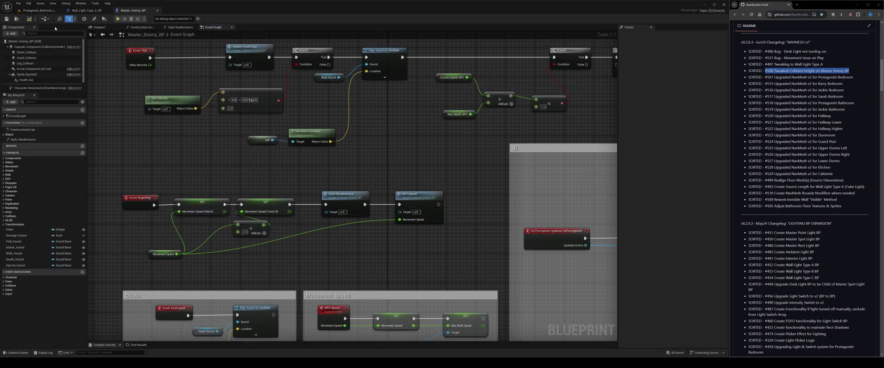
Step: Show the Master_Enemy_BP viewport and select the Capsule Component to examine its height
left_click(98, 27)
key("w")
mouse_move(317, 119)
right_mouse_down()
mouse_move(319, 103)
mouse_move(313, 108)
mouse_move(322, 102)
mouse_move(317, 117)
right_mouse_up()
key("s")
left_click(347, 116)
scroll(348, 126, "up", 5)
scroll(349, 129, "down", 6)
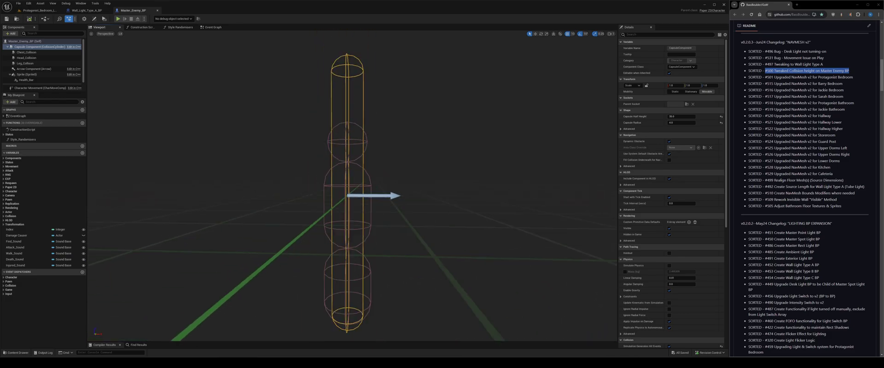
Step: Examine the enemy's stacked collision shapes and select the Leg_Collision capsule
left_click(354, 165)
left_click(352, 185)
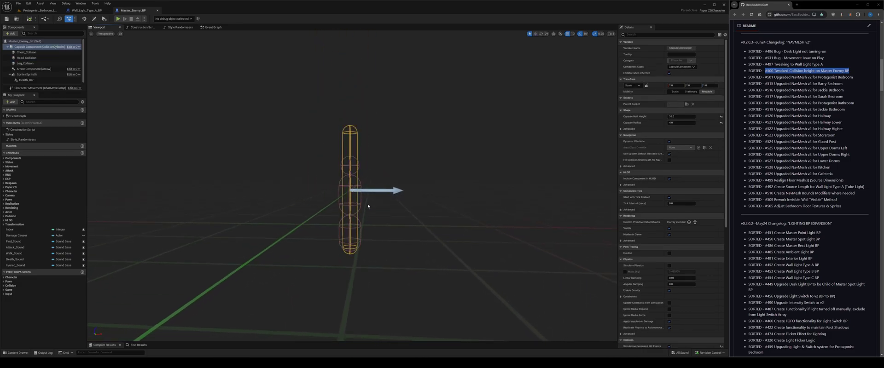
left_click(361, 189)
left_click(361, 225)
key("w")
mouse_move(362, 225)
right_mouse_down()
mouse_move(365, 215)
mouse_move(361, 224)
right_mouse_up()
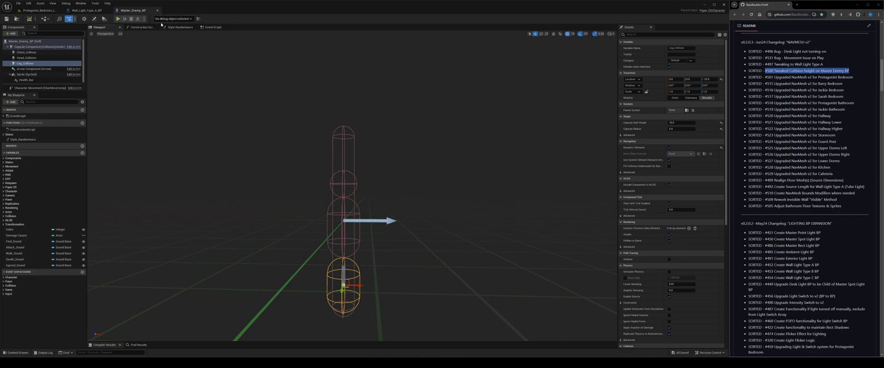
Step: Examine the collision damage sections in the Master_Enemy_BP Event Graph and close the blueprint
left_click(205, 28)
scroll(329, 212, "down", 6)
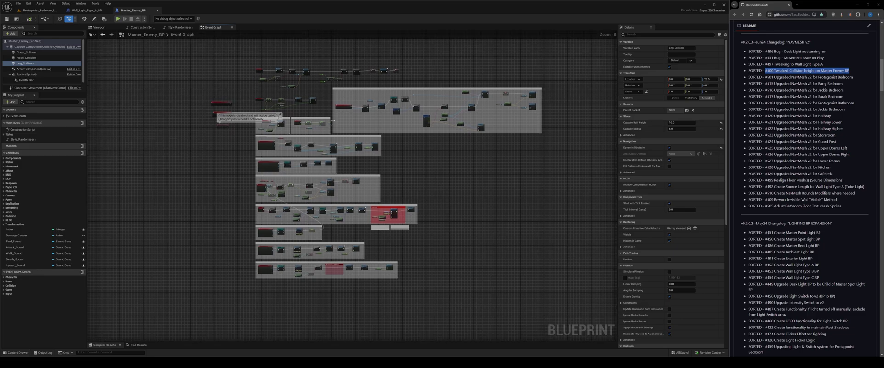
scroll(329, 211, "up", 3)
right_click_drag(354, 172, 318, 111)
scroll(352, 163, "down", 1)
right_click_drag(352, 163, 412, 178)
scroll(413, 177, "up", 2)
right_click_drag(241, 187, 153, 179)
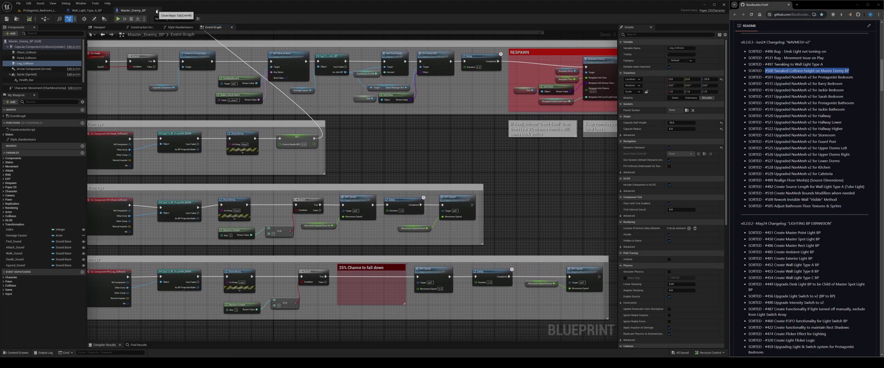
left_click(157, 10)
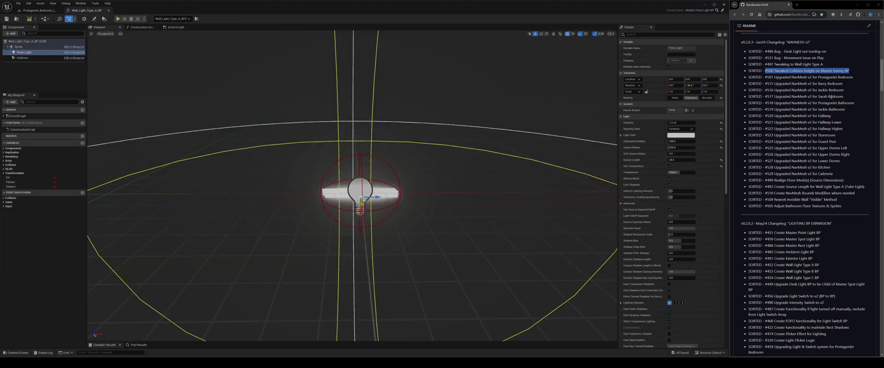
Step: Highlight the NavMesh v2 changelog entries from #501 to #529 and close Wall_Light_Type_A_BP
left_click(845, 75)
left_click_drag(857, 78, 775, 78)
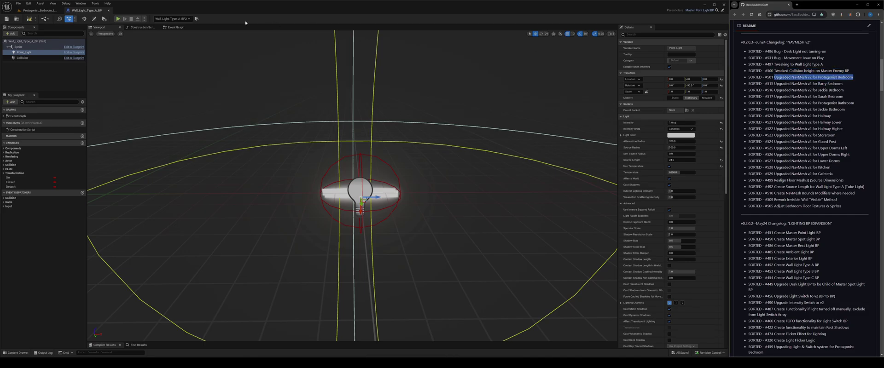
left_click(109, 10)
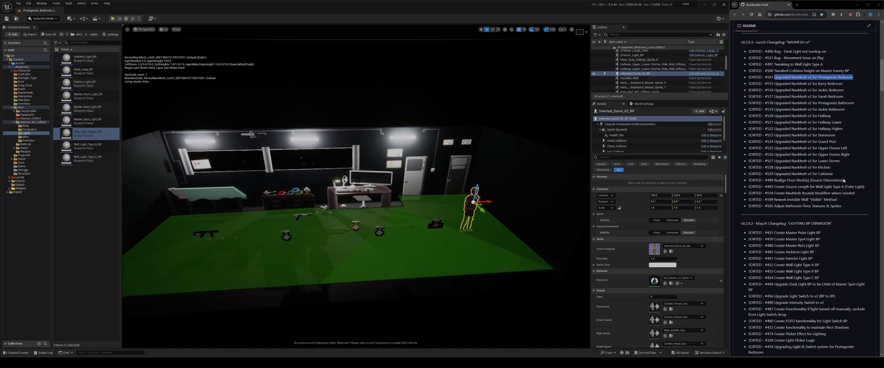
left_click_drag(842, 176, 749, 79)
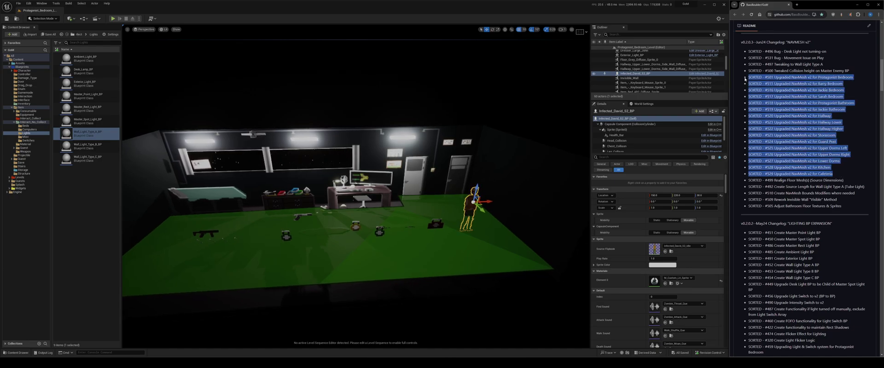
Step: Turn off Game View in the bedroom level and select the NavMeshBoundsVolume around the floor
right_click_drag(279, 169, 402, 206)
key("g")
left_click(445, 198)
right_click_drag(474, 196, 435, 202)
left_click(462, 199)
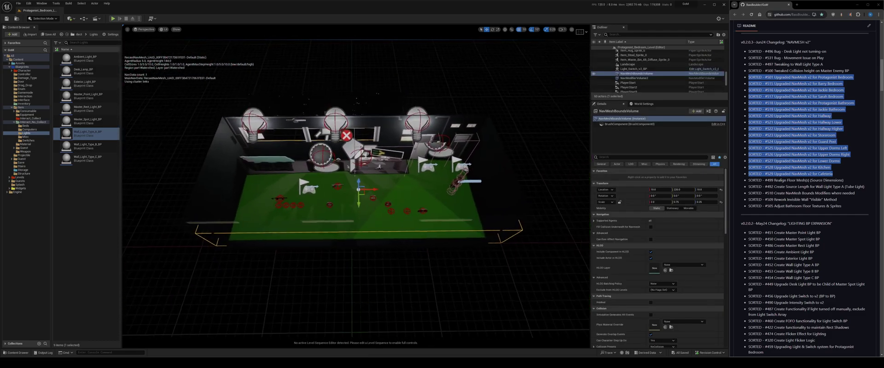
scroll(351, 201, "up", 6)
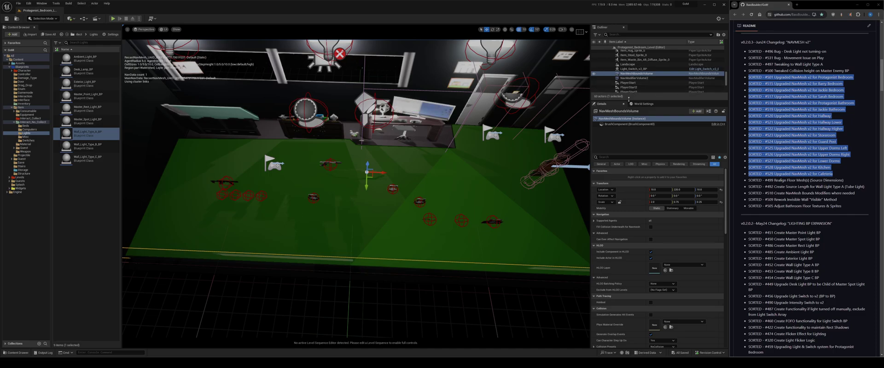
scroll(642, 83, "down", 3)
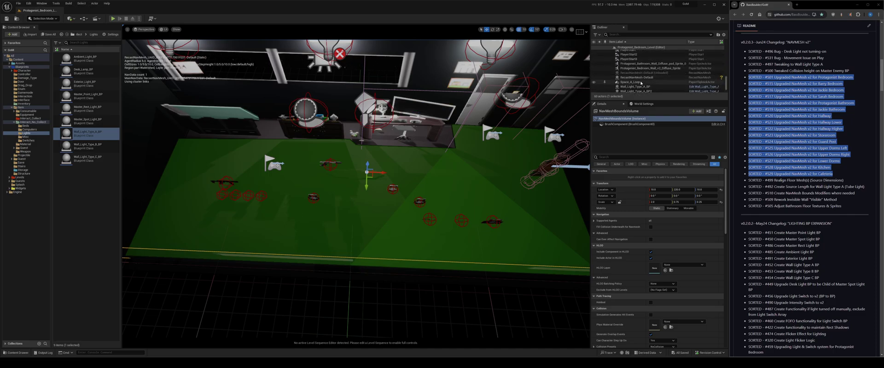
Step: Select the RecastNavMesh-Default actor and look through its properties to the Generation settings
left_click(638, 78)
scroll(680, 249, "down", 15)
scroll(631, 258, "down", 10)
scroll(655, 226, "up", 8)
scroll(638, 231, "up", 3)
scroll(637, 231, "up", 2)
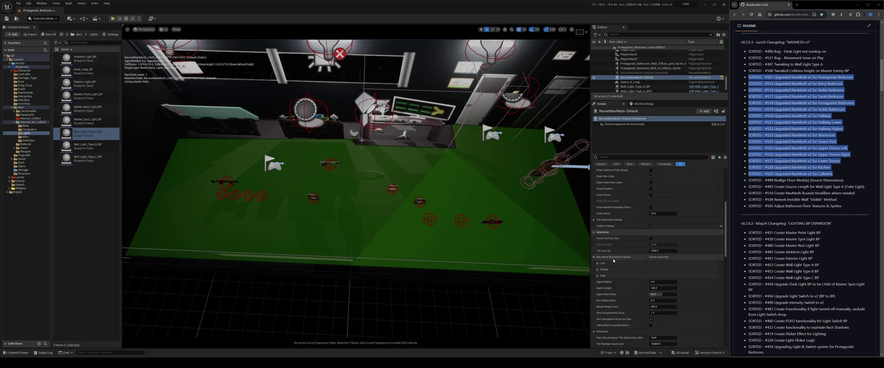
Step: Expand the Nav Mesh Resolution Params with their Low, Default and High entries to examine cell size, cell height and step height
left_click(595, 258)
scroll(606, 261, "down", 2)
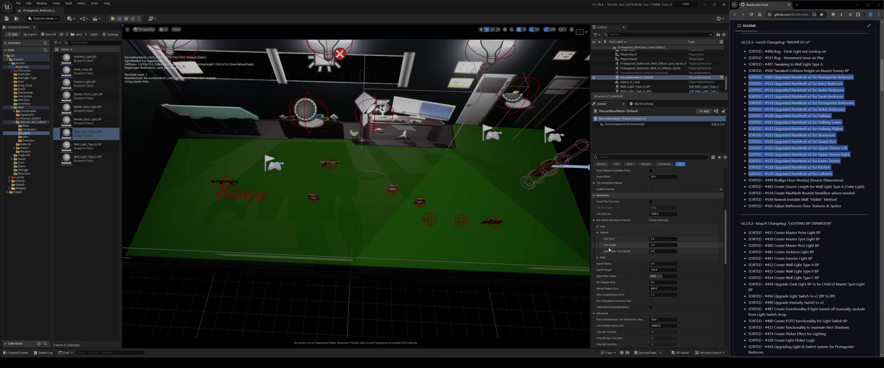
left_click(598, 258)
scroll(599, 258, "down", 2)
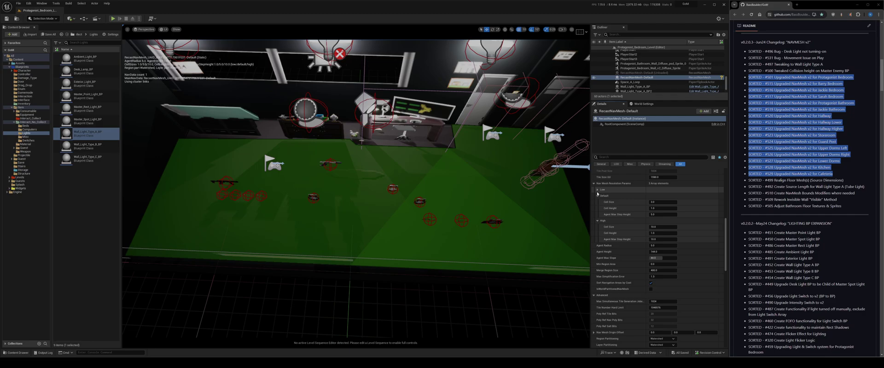
left_click(597, 191)
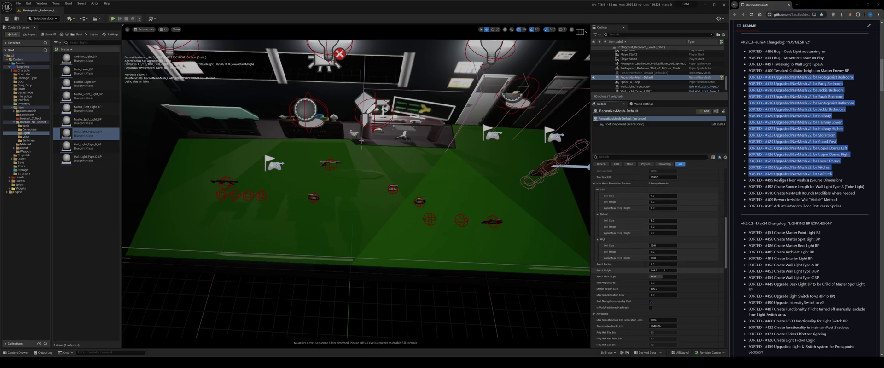
Step: Try a much larger Agent Radius on the RecastNavMesh, and set it back to 5
mouse_move(664, 264)
left_mouse_down()
mouse_move(701, 264)
mouse_move(656, 265)
left_mouse_up()
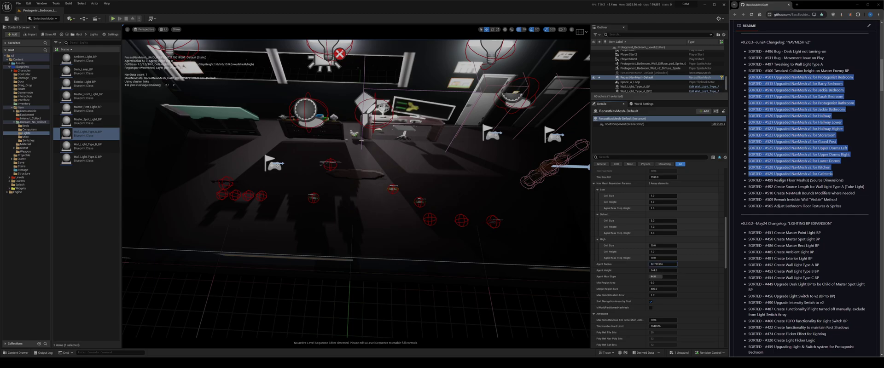
left_click(661, 265)
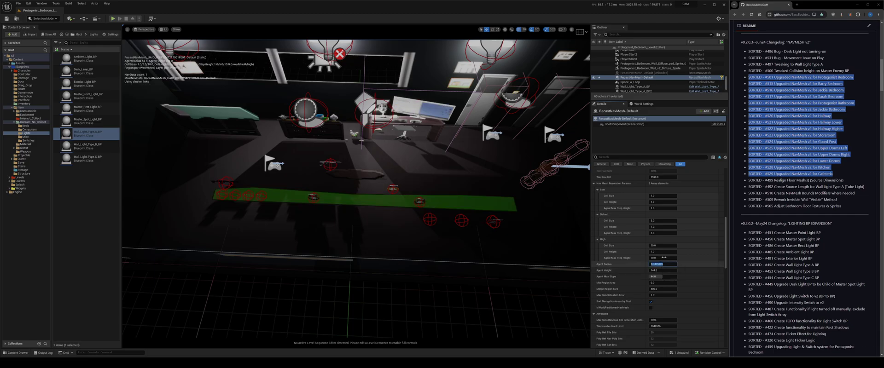
type("5")
key("Return")
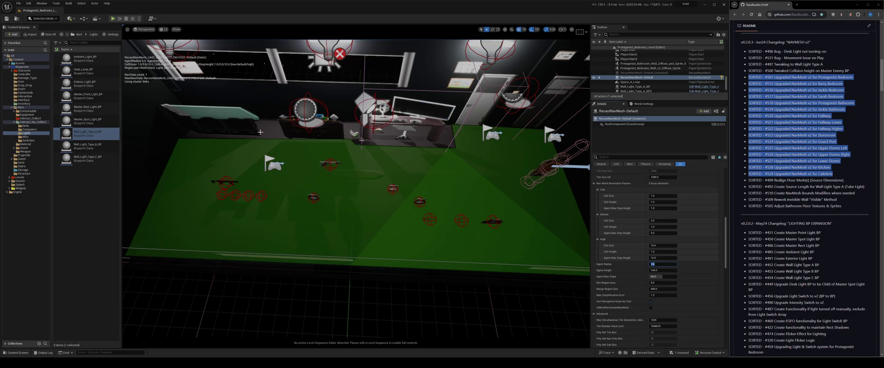
Step: Select the nav modifier volumes around the desk and the drawers in turn, and undo the last change
right_click_drag(430, 176, 428, 167)
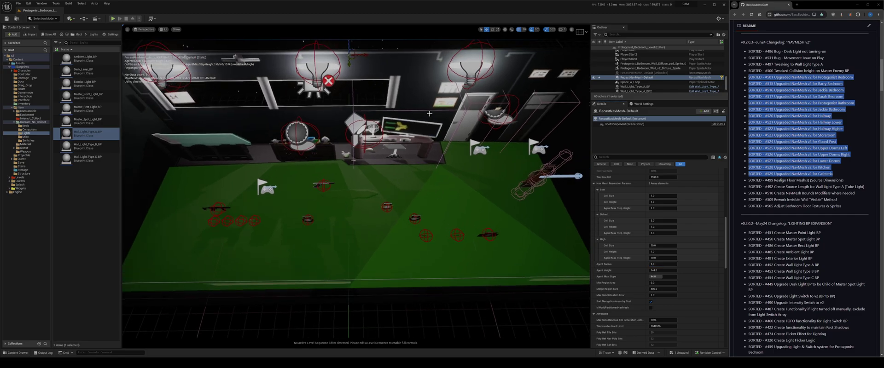
left_click(418, 129)
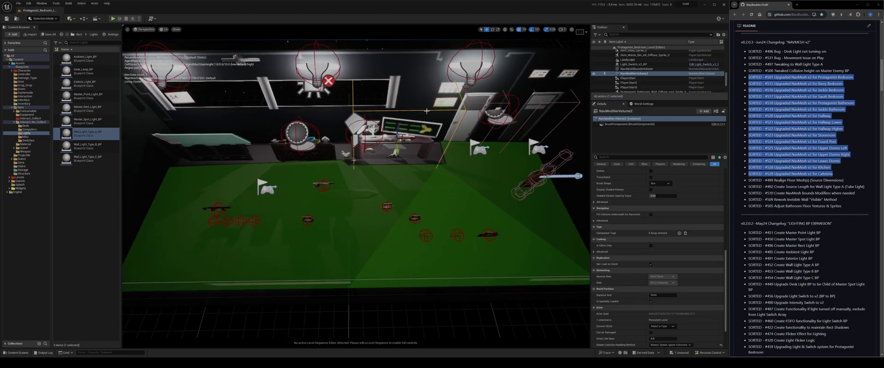
left_click_drag(347, 139, 279, 140)
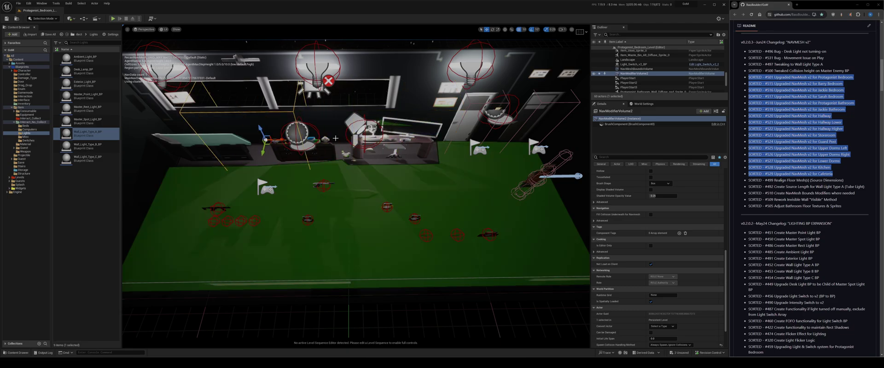
left_click_drag(271, 140, 400, 141)
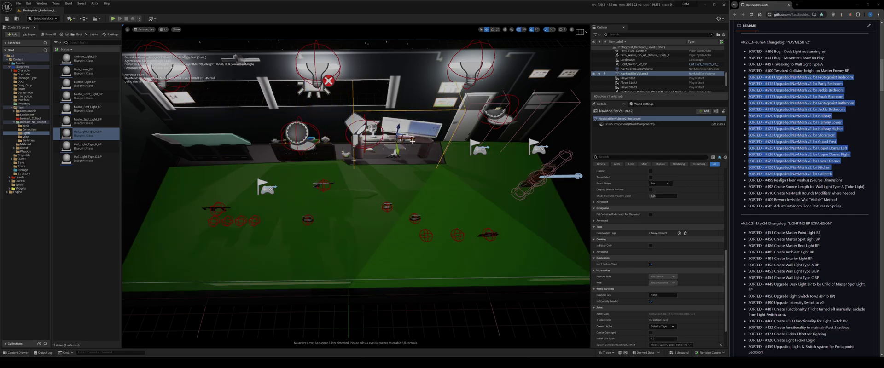
key("ctrl+z")
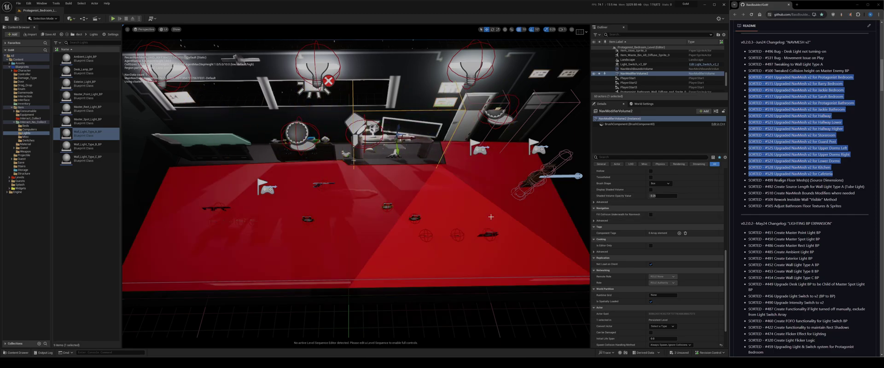
Step: Reselect the RecastNavMesh-Default actor and look at the level's build options
right_click_drag(471, 239, 472, 228)
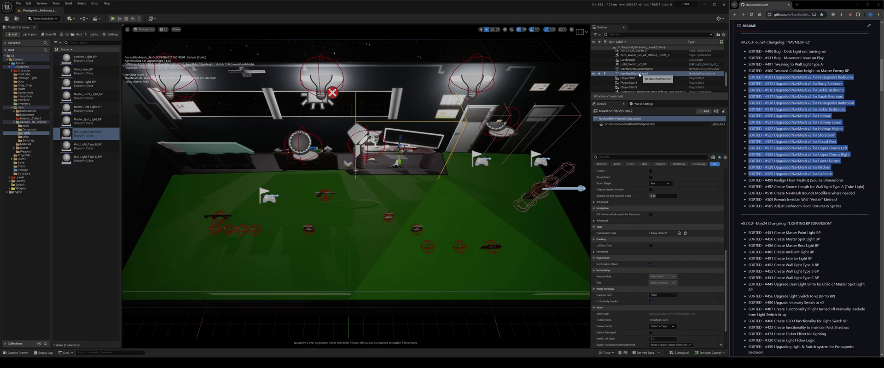
scroll(651, 69, "down", 4)
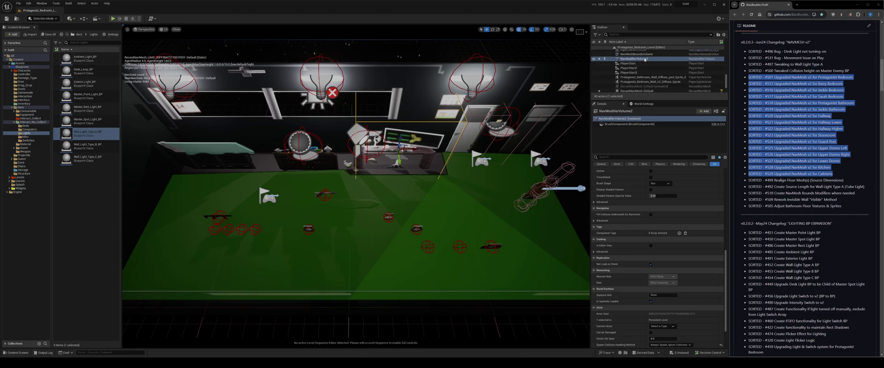
left_click(639, 70)
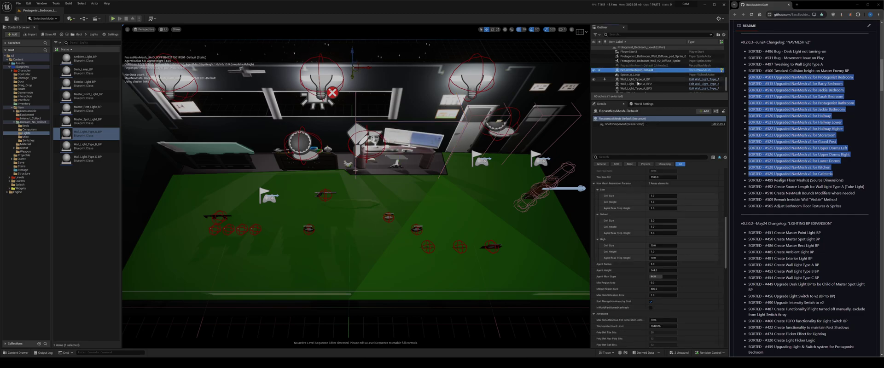
left_click(70, 5)
left_click(69, 5)
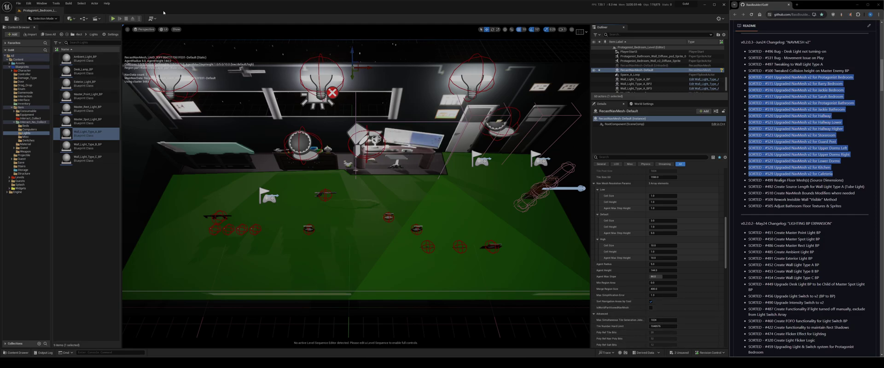
Step: Search the Project Settings for "agent radius", examine the Navigation Mesh and Navigation System entries, and close the settings
left_click(28, 4)
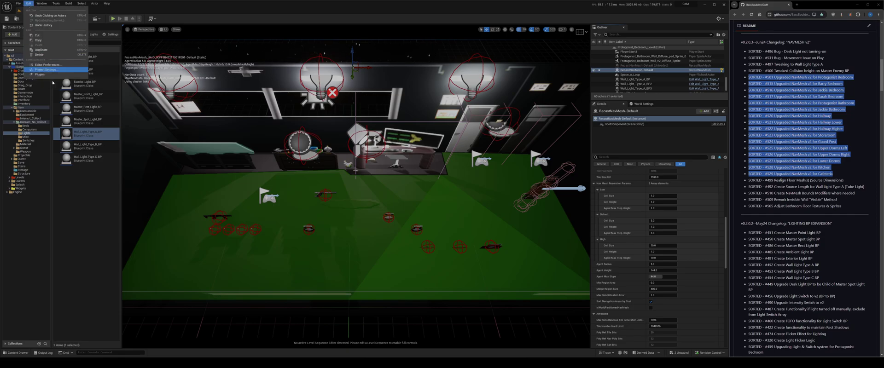
scroll(643, 239, "up", 1)
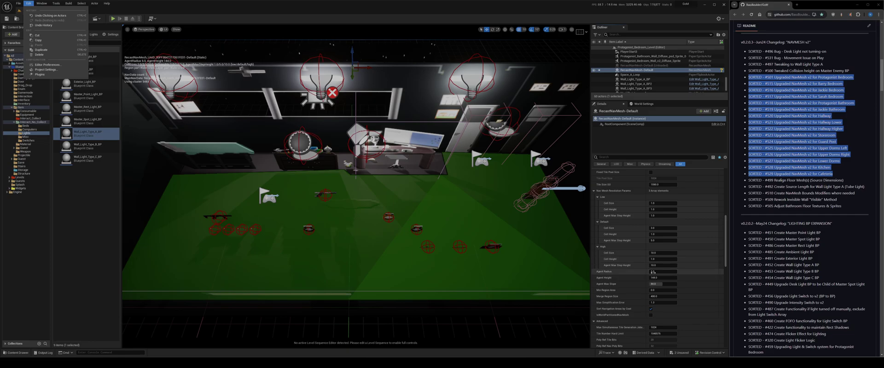
left_click(46, 70)
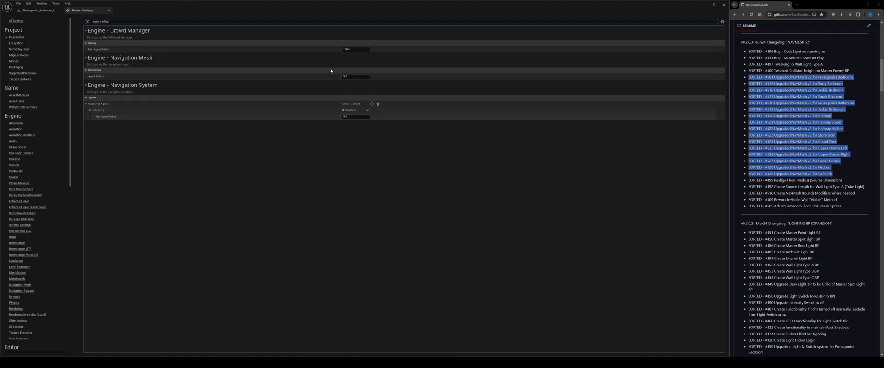
left_click(108, 10)
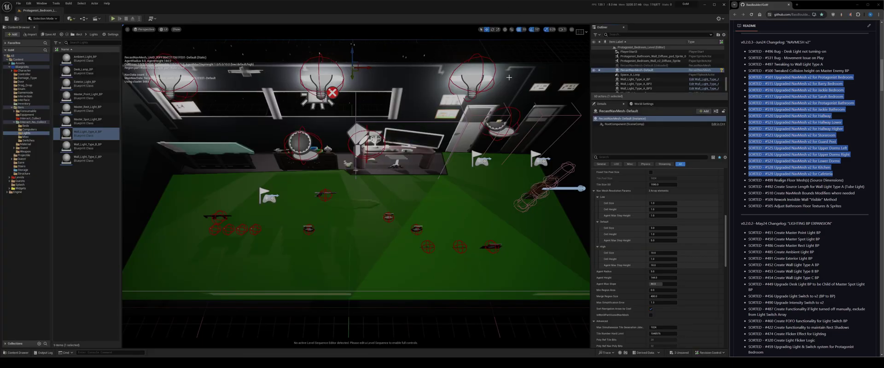
mouse_move(237, 180)
right_mouse_down()
mouse_move(238, 207)
mouse_move(253, 197)
mouse_move(237, 198)
mouse_move(242, 172)
mouse_move(233, 186)
right_mouse_up()
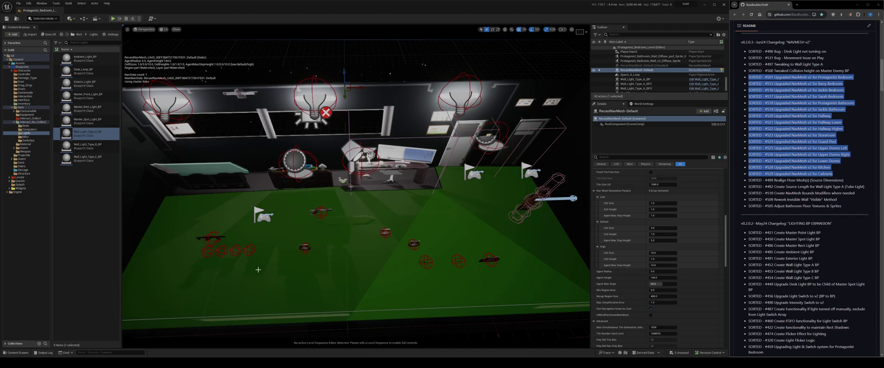
right_click_drag(336, 258, 336, 278)
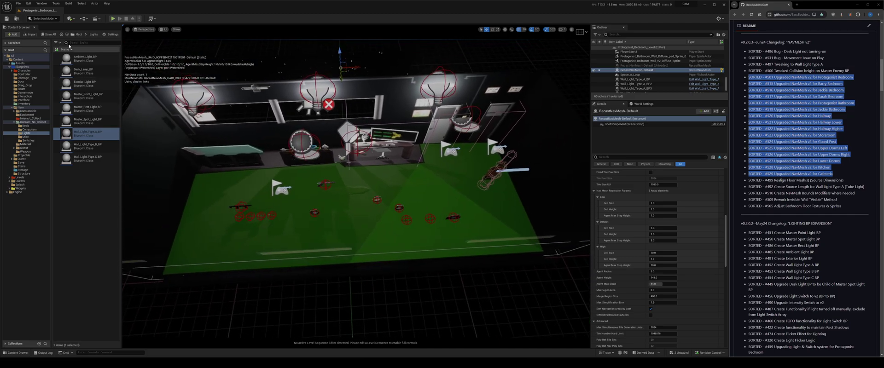
left_click(28, 4)
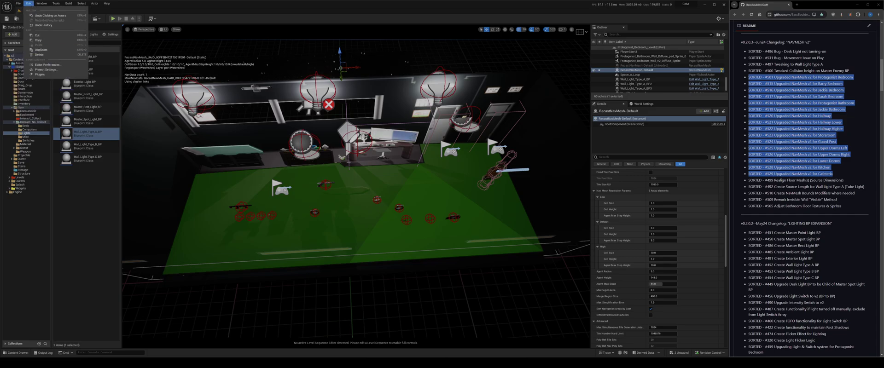
left_click(18, 3)
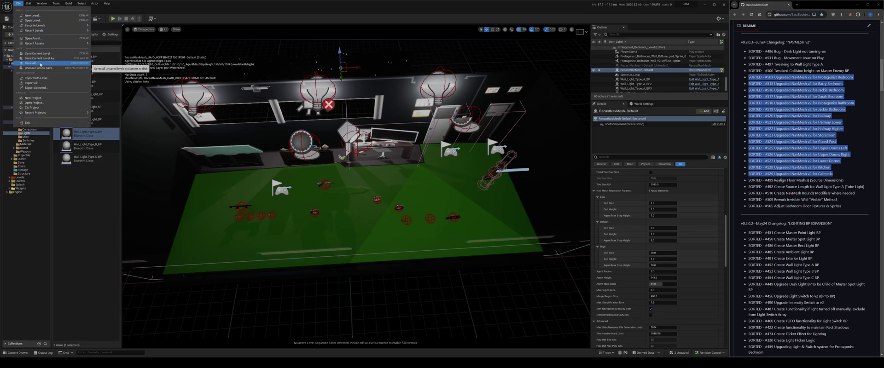
left_click(166, 8)
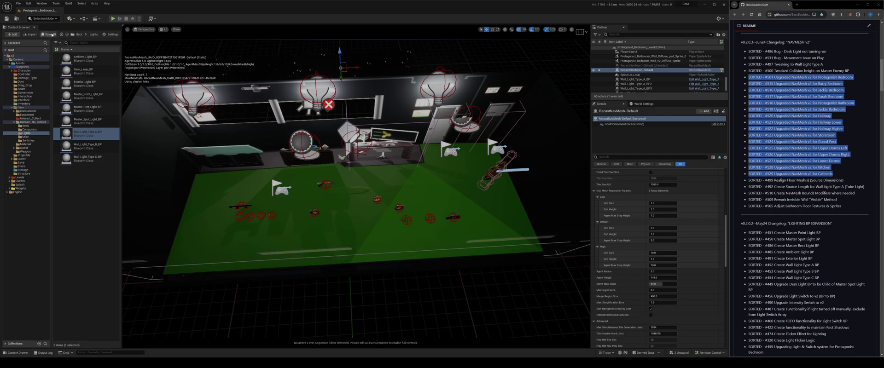
key("f")
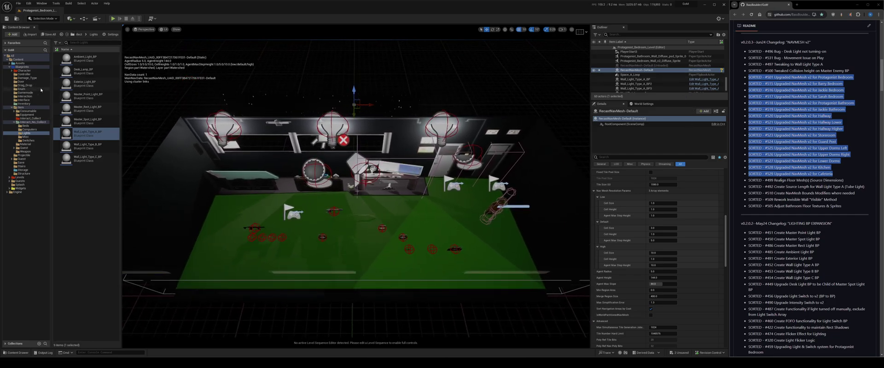
Step: Open Barry_Bedroom_Level from the Levels folder and inspect its nav mesh in game view
left_click(23, 179)
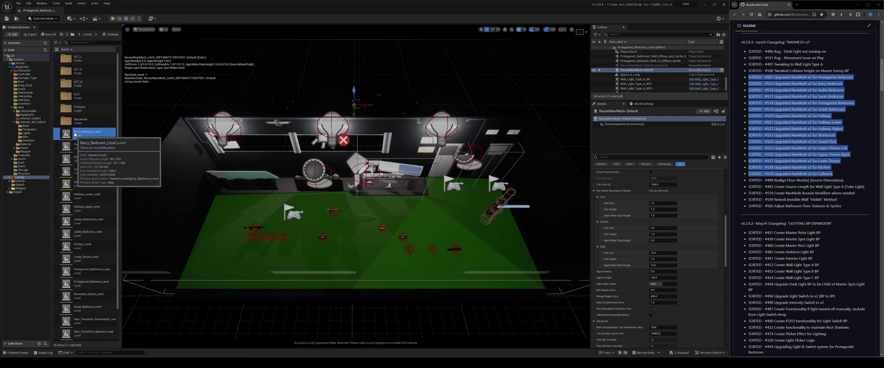
double_click(83, 134)
left_click(481, 233)
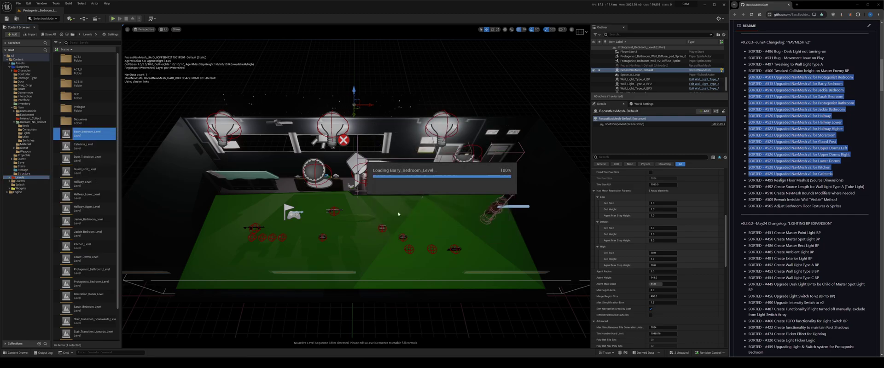
key("s")
right_click_drag(356, 185, 348, 215)
key("g")
key("w")
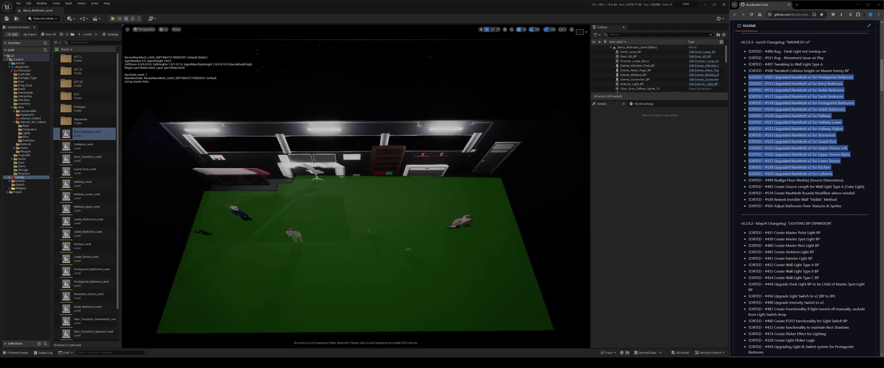
Step: Select the bed sprite and the NavMeshBoundsVolume in turn, comparing the bedroom's nav mesh with the editor icons hidden and shown
key("g")
left_click(251, 169)
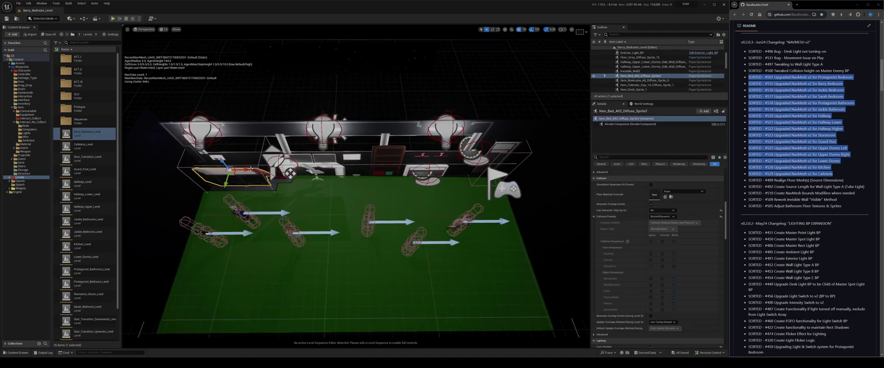
left_click(249, 167)
key("g")
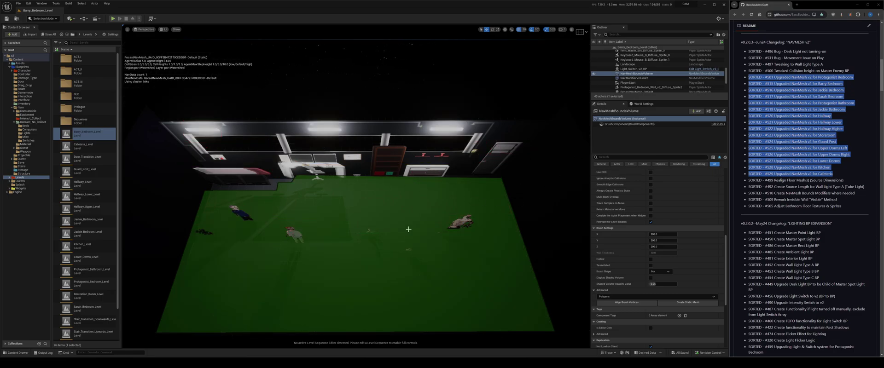
key("g")
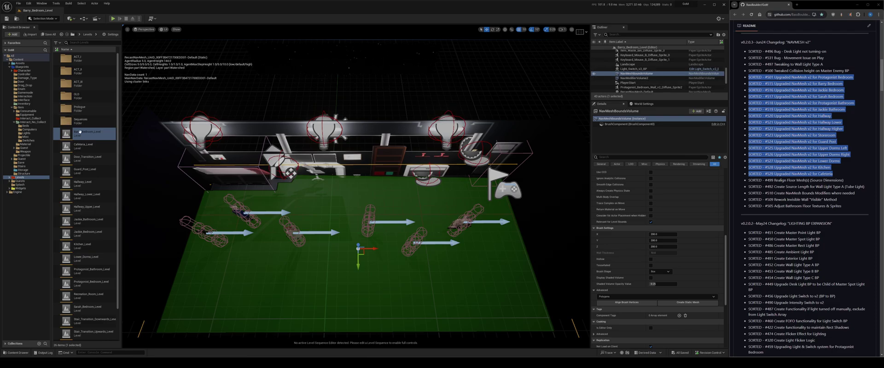
Step: Open Jackie_Bedroom_Level and inspect the nav mesh around its furniture in game view
double_click(85, 232)
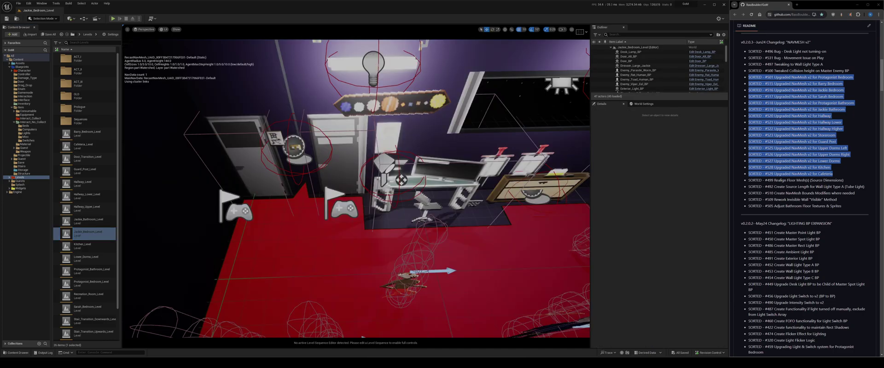
key("s")
right_click_drag(356, 185, 364, 203)
key("w")
key("g")
right_click_drag(436, 222, 443, 198)
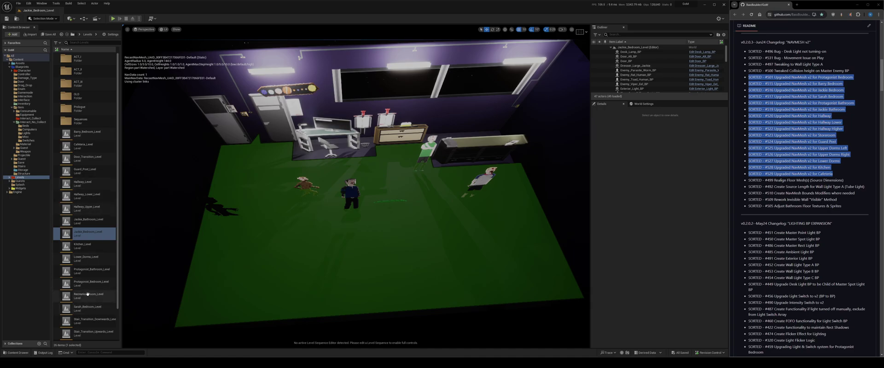
Step: Open Sarah_Bedroom_Level and look over its nav mesh, toggling game view on and off
double_click(84, 307)
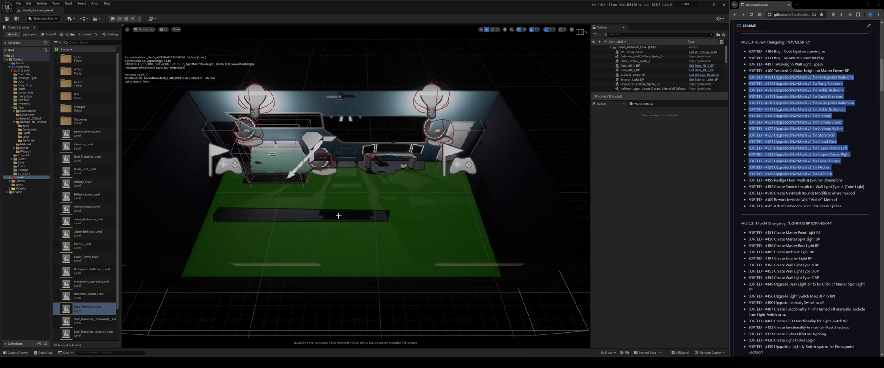
key("g")
right_click_drag(363, 215, 350, 222)
key("g")
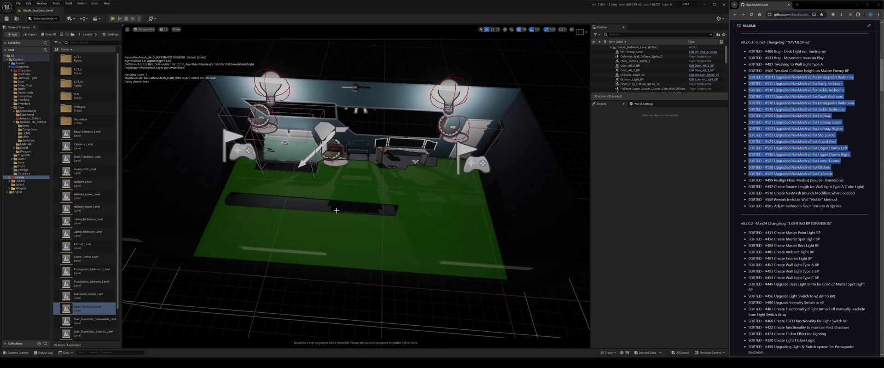
Step: Select the grey floor sprite in the bedroom and examine the nav mesh coverage and gaps across the floor
left_click(283, 196)
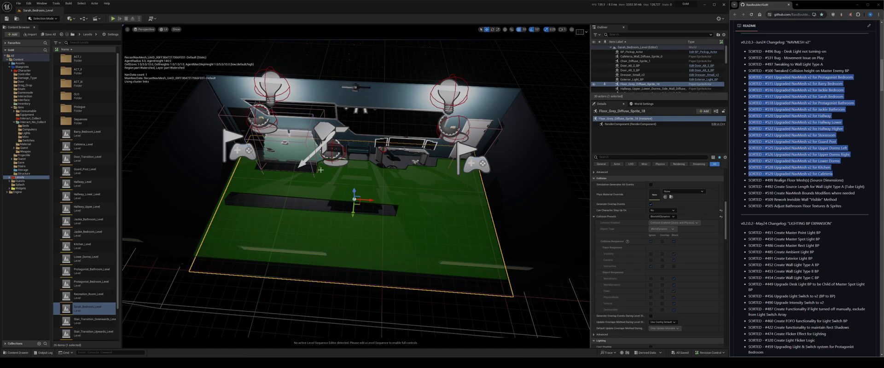
key("a")
right_click_drag(440, 205, 459, 203)
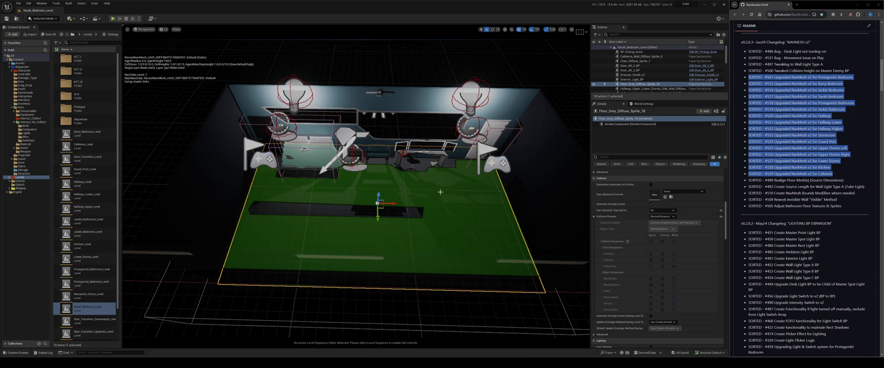
right_click_drag(357, 186, 364, 205)
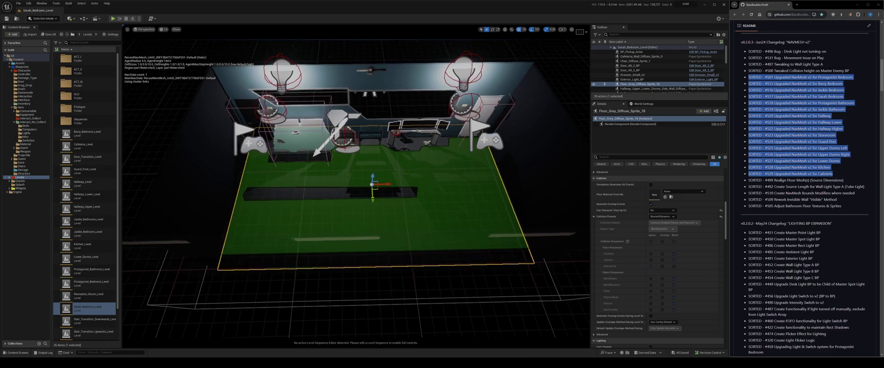
right_click_drag(378, 145, 381, 145)
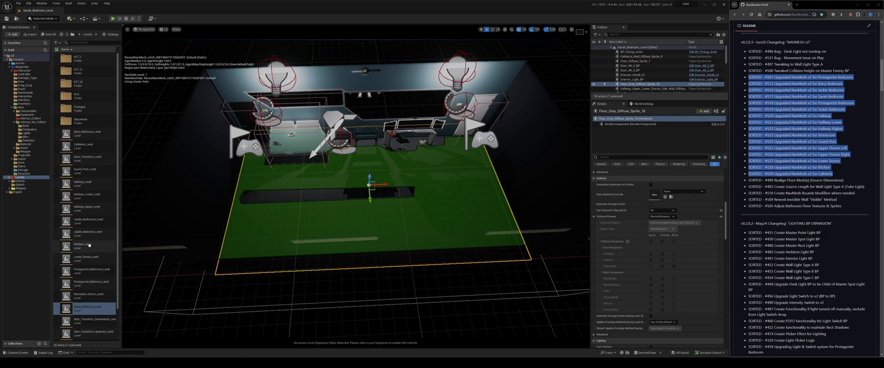
Step: Open Protagonist_Bathroom_Level and view its nav mesh up close in game view
left_click(87, 271)
double_click(87, 271)
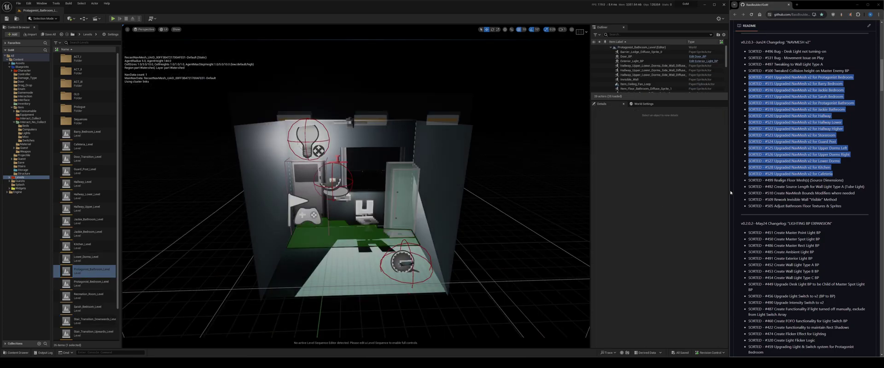
right_click_drag(480, 218, 480, 295)
key("g")
key("w")
Step: Select the bathroom floor sprite and examine how the nav mesh covers it around the toilet and shower
left_click(398, 198)
right_click_drag(398, 198, 373, 221)
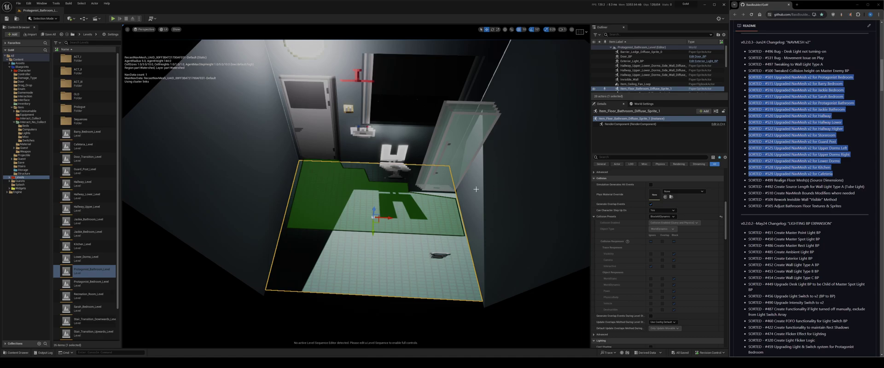
right_click_drag(463, 206, 481, 201)
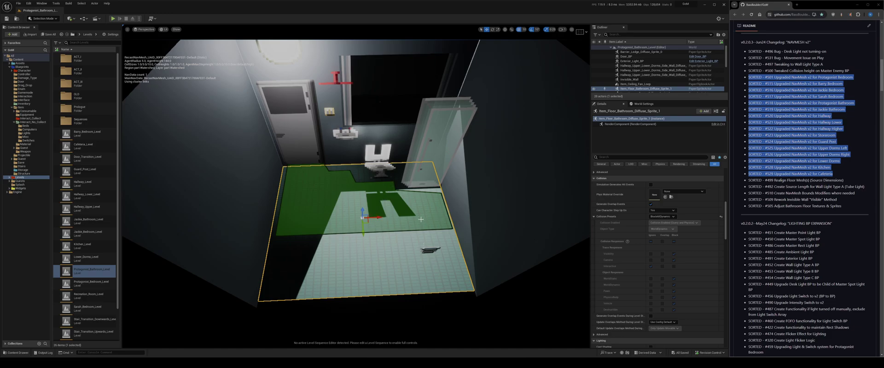
right_click_drag(421, 273, 422, 290)
key("g")
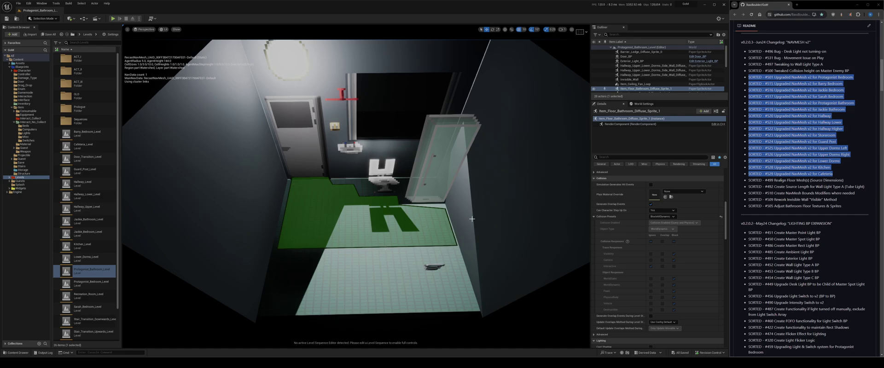
Step: Playtest the protagonist bathroom, starting from the game menu and walking the character around the floor to test its walkable limits, then end play
key("alt+p")
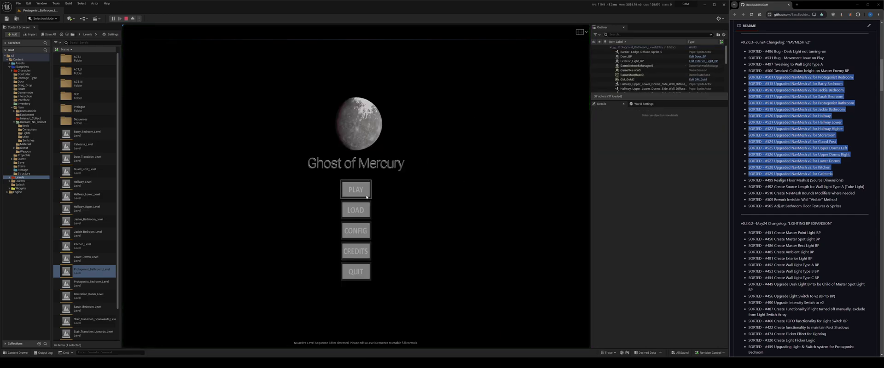
left_click(368, 197)
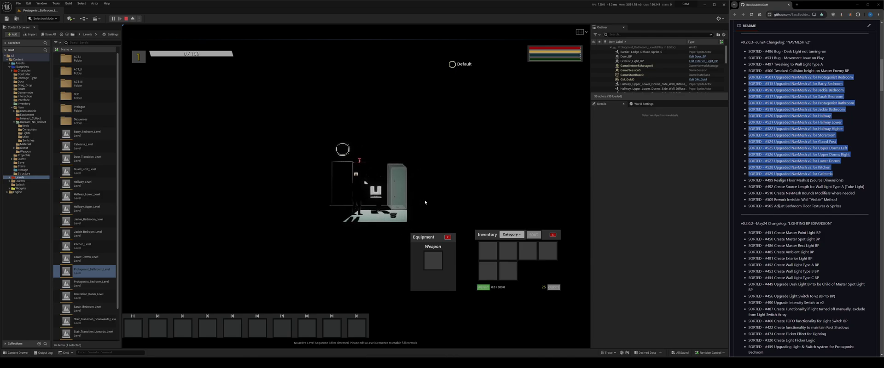
key("d")
key("a")
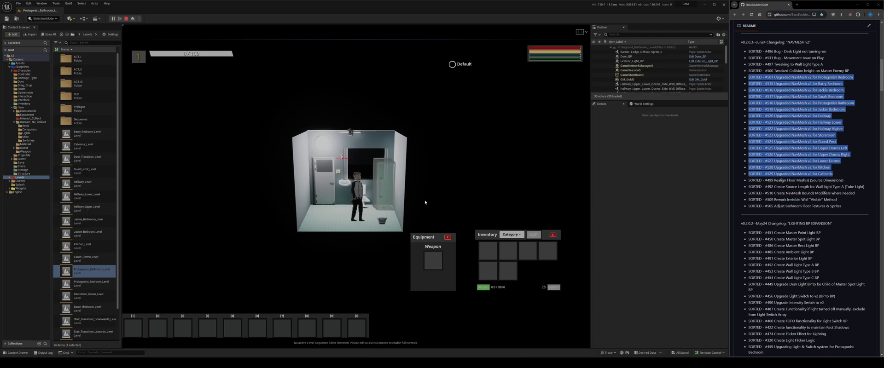
key("d")
key("a")
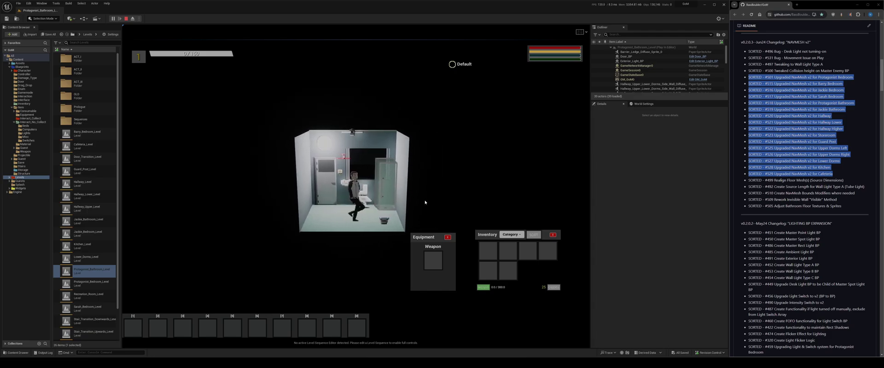
key("a")
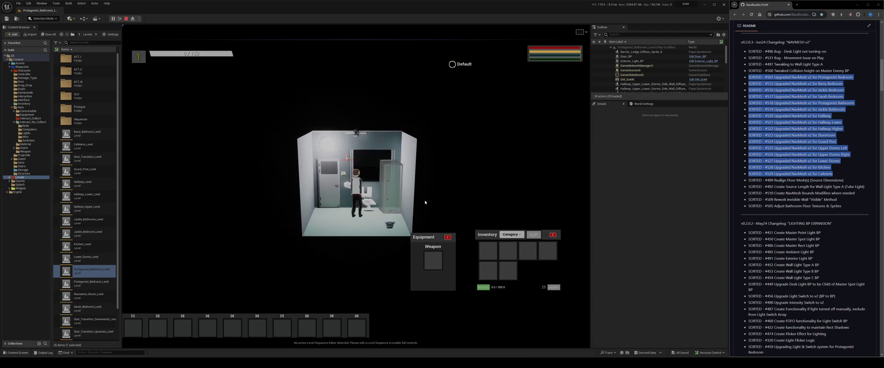
key("s")
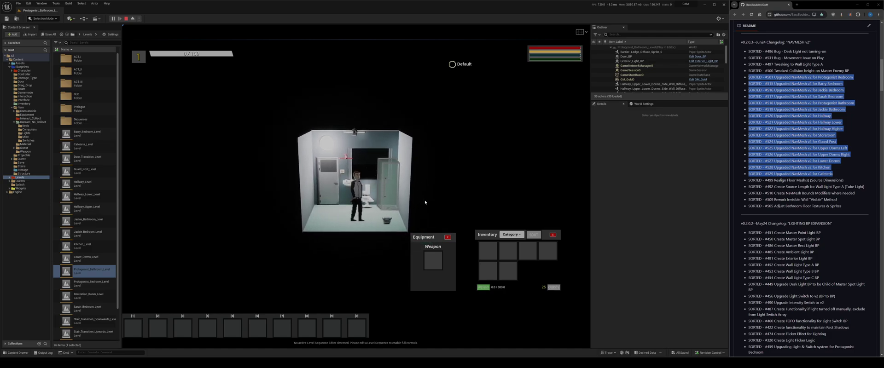
key("w")
key("a")
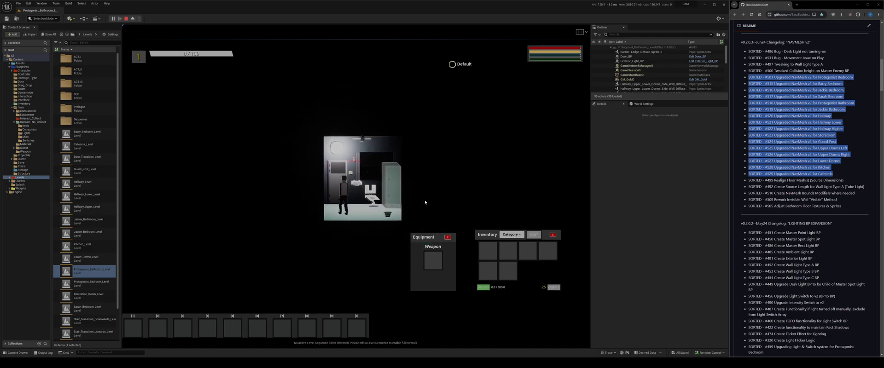
key("s")
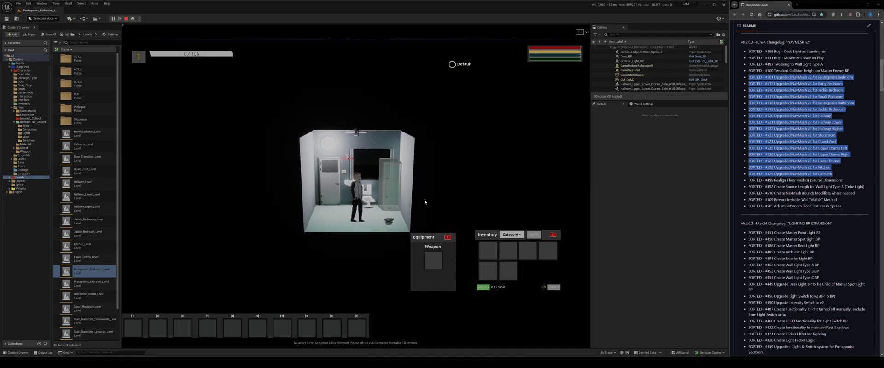
key("Escape")
Step: Inspect the bathroom's side wall sprite and the Invisible_Wall actor, then clear the selection
mouse_move(361, 195)
right_mouse_down()
mouse_move(369, 184)
mouse_move(373, 192)
mouse_move(360, 195)
right_mouse_up()
key("w")
left_click(341, 148)
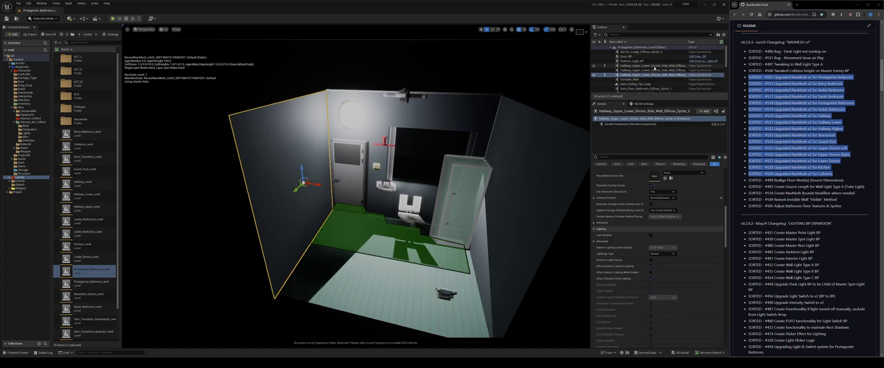
scroll(655, 69, "down", 1)
double_click(655, 69)
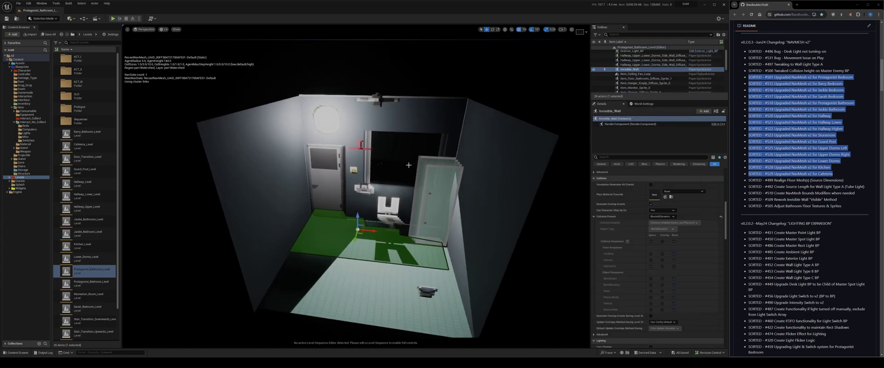
left_click(187, 188)
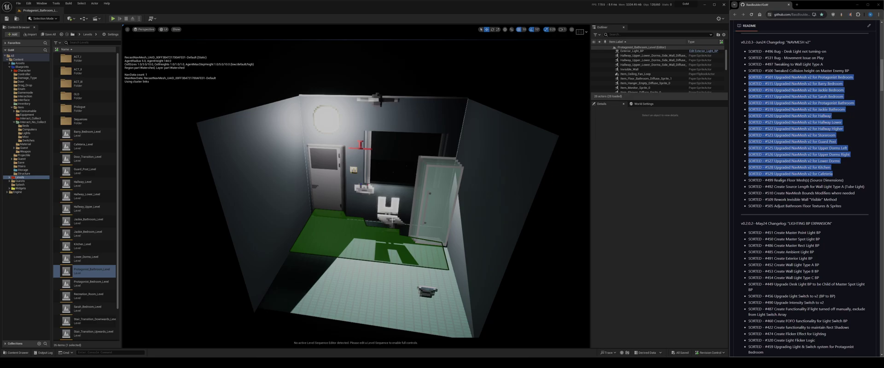
Step: Leave game view to examine the Invisible_Wall and the NavMeshBoundsVolume around the bathroom, then return to game view
right_click_drag(388, 219, 394, 219)
key("g")
left_click(396, 118)
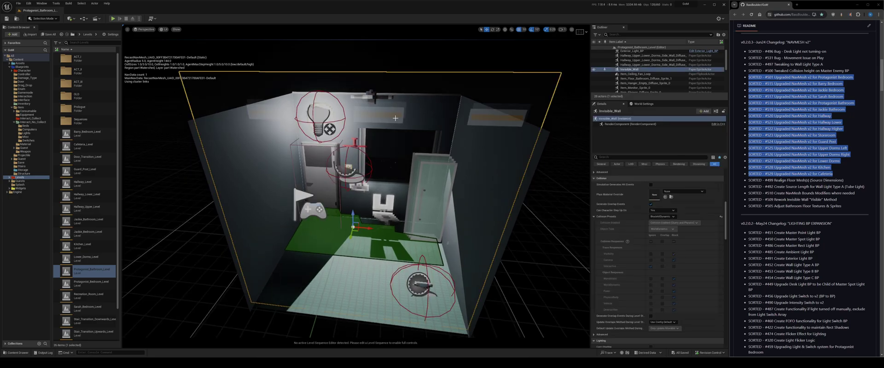
key("f")
right_click_drag(396, 138, 454, 124)
right_click_drag(471, 193, 475, 198)
left_click(509, 211)
key("g")
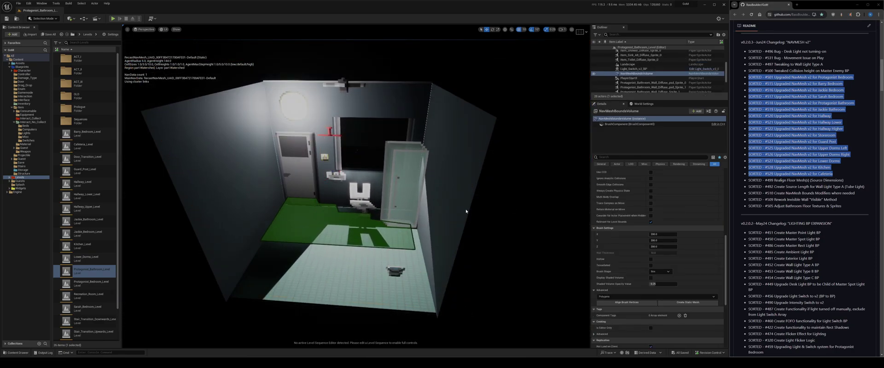
mouse_move(352, 150)
right_mouse_down()
mouse_move(339, 150)
mouse_move(348, 148)
right_mouse_up()
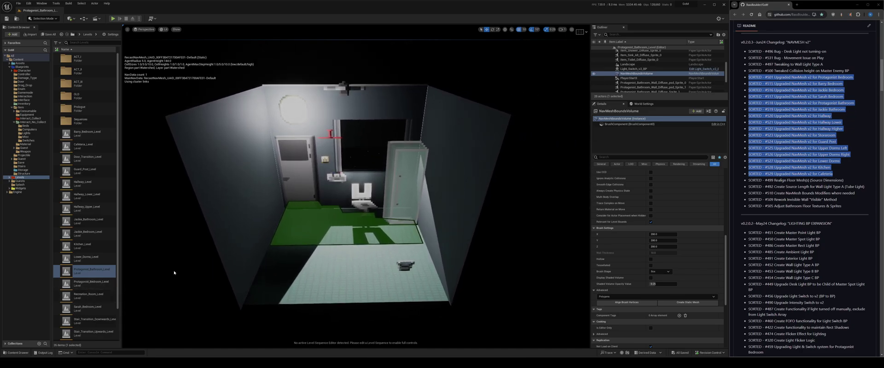
Step: Open Jackie_Bathroom_Level and view its nav mesh up close in game view
double_click(84, 222)
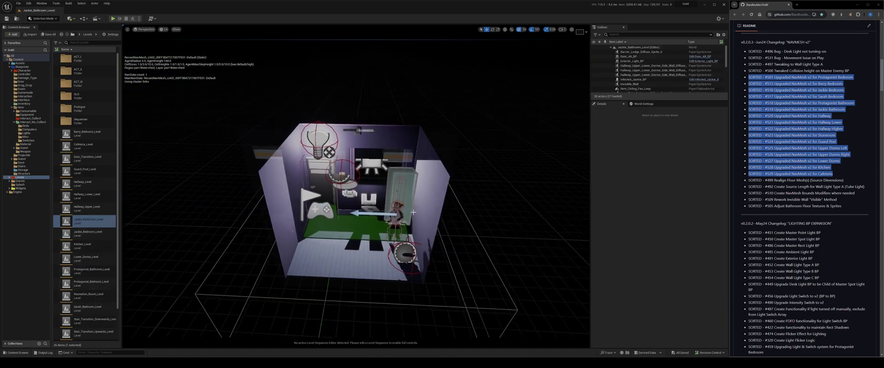
key("g")
right_click_drag(418, 193, 419, 203)
scroll(418, 192, "up", 8)
scroll(418, 192, "down", 4)
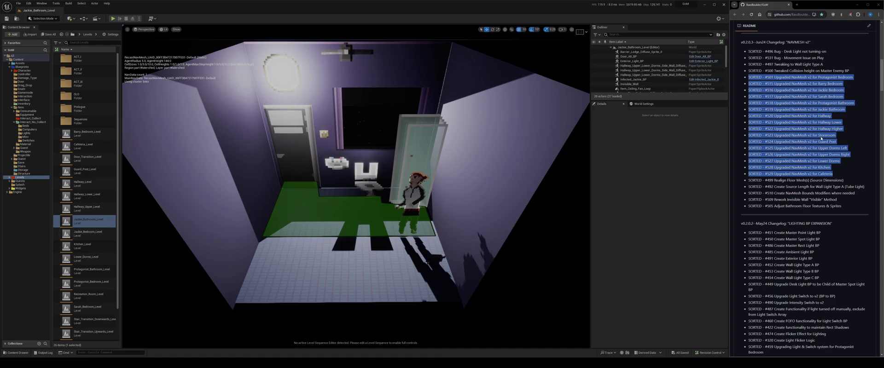
Step: Open Hallway_Level and look over its nav mesh, selecting one of the wooden boxes near the doors
double_click(80, 183)
right_click_drag(408, 189, 380, 216)
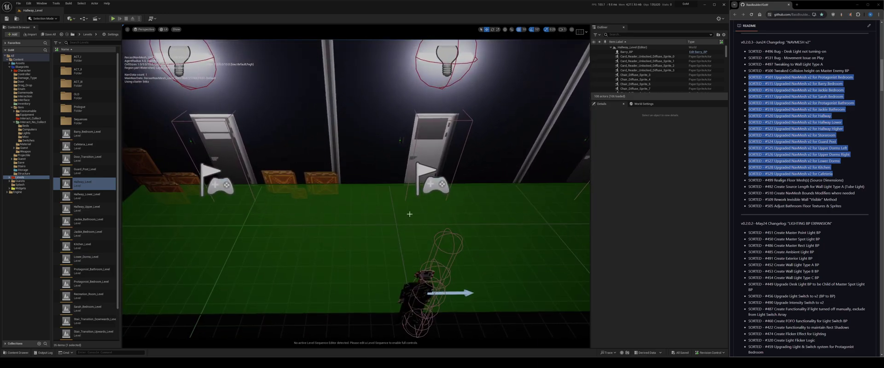
left_click(325, 183)
right_click_drag(325, 183, 343, 184)
scroll(667, 74, "up", 5)
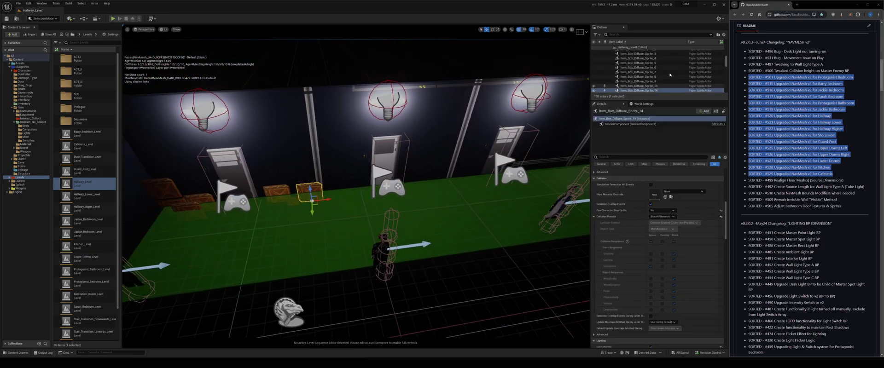
Step: Select all the wooden box sprites in the hallway and enable Can Ever Affect Navigation for them
left_click(638, 69)
scroll(649, 76, "down", 5)
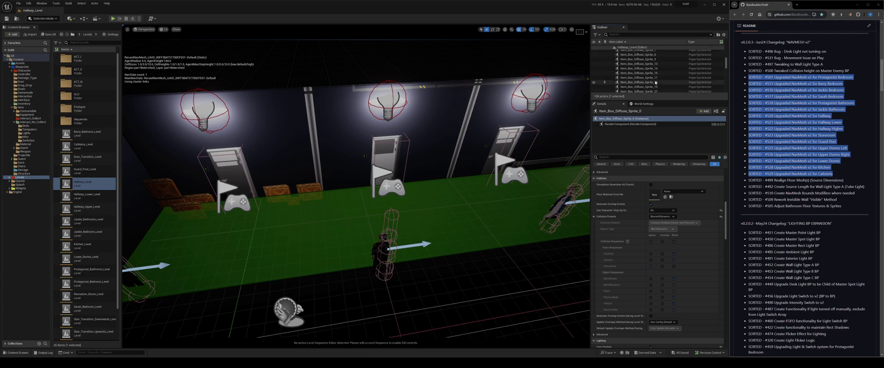
left_click(643, 77, "shift")
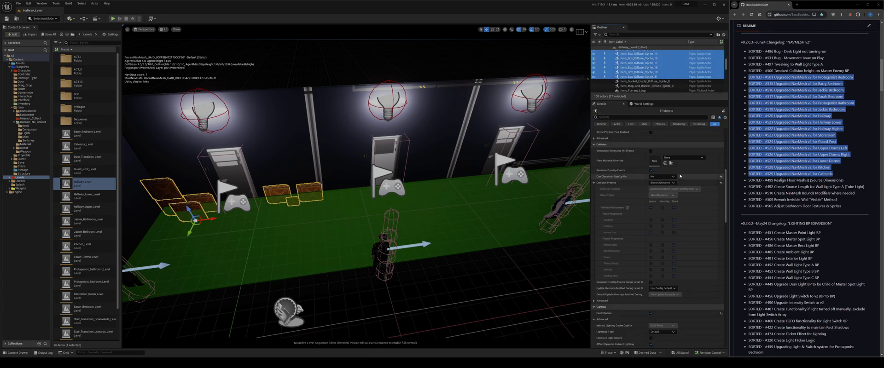
scroll(665, 167, "up", 2)
scroll(665, 167, "up", 5)
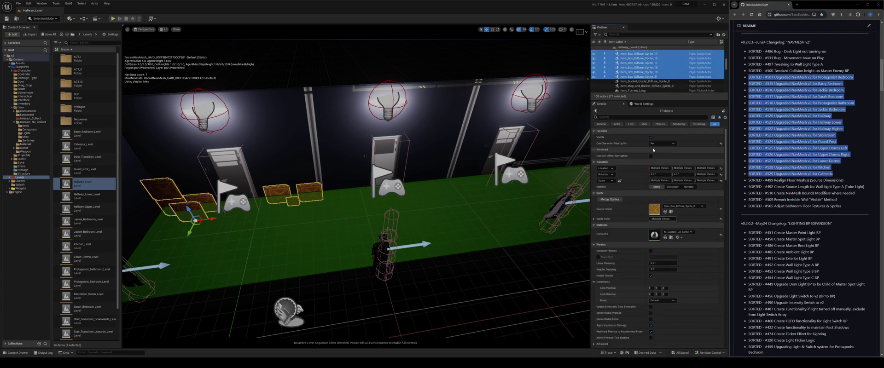
left_click(651, 156)
key("f")
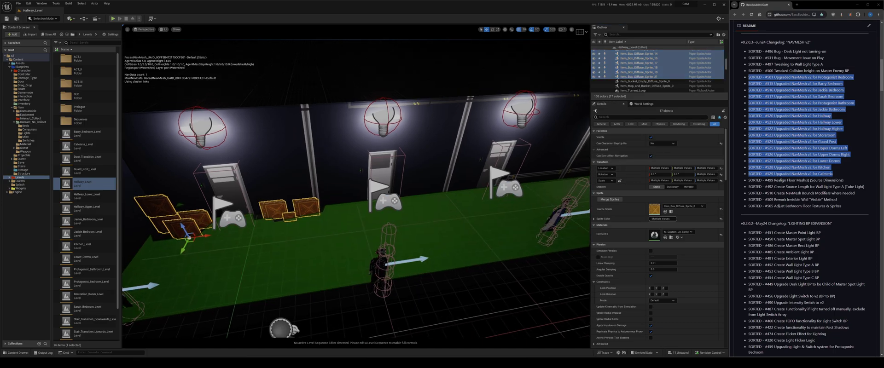
Step: Select the empty bucket and the mop-and-bucket sprites beside the boxes and enable Can Ever Affect Navigation for both
key("w")
right_click_drag(224, 236, 187, 229)
key("d")
right_click_drag(311, 213, 340, 210)
key("s")
key("w")
left_click(663, 81)
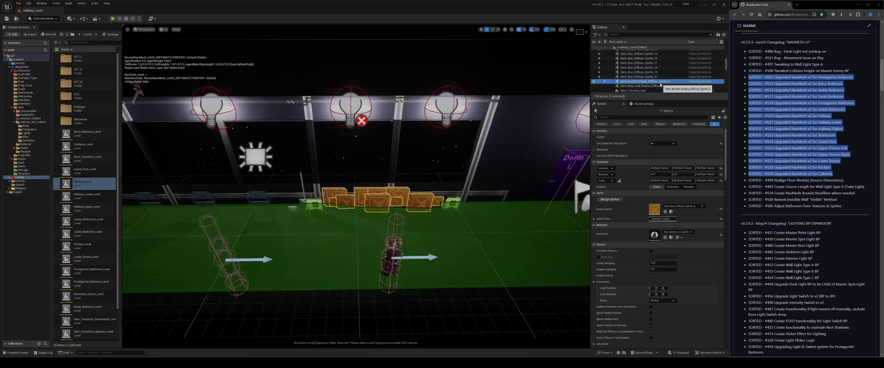
left_click(663, 86, "ctrl")
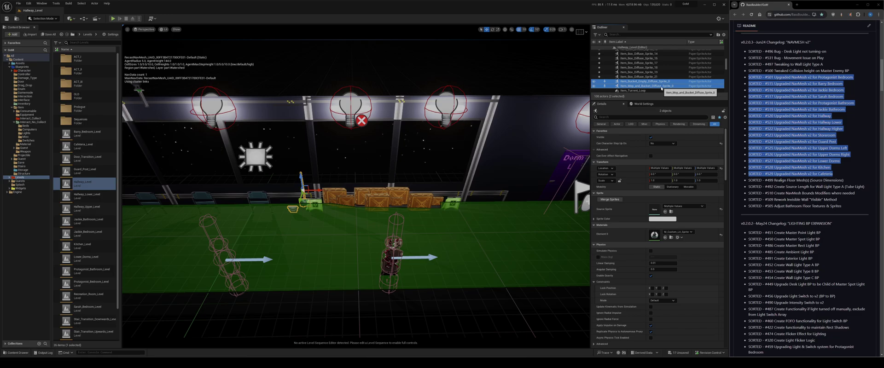
left_click(651, 156)
Step: Select both warning sign sprites at the ends of the box row and enable Can Ever Affect Navigation
right_click_drag(407, 210, 407, 210)
left_click(460, 187)
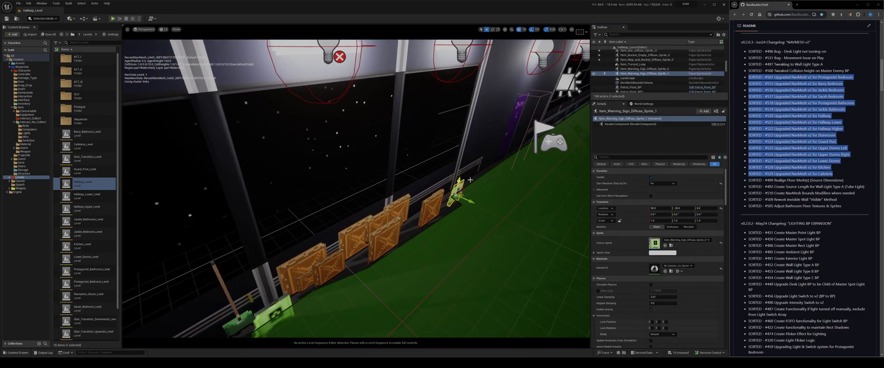
left_click(647, 69, "ctrl")
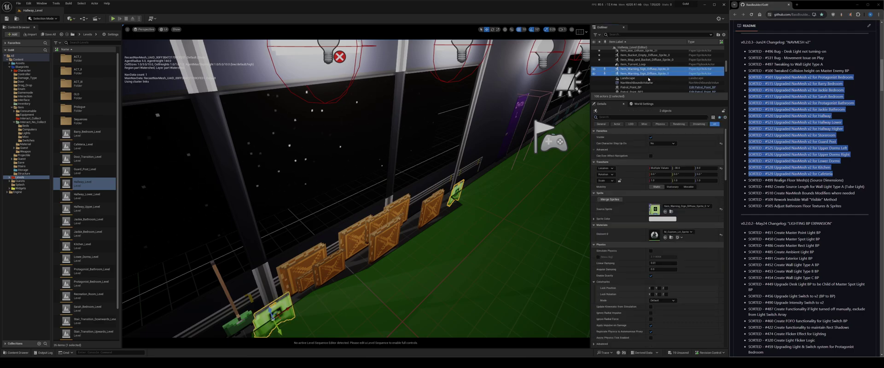
left_click(651, 157)
key("f")
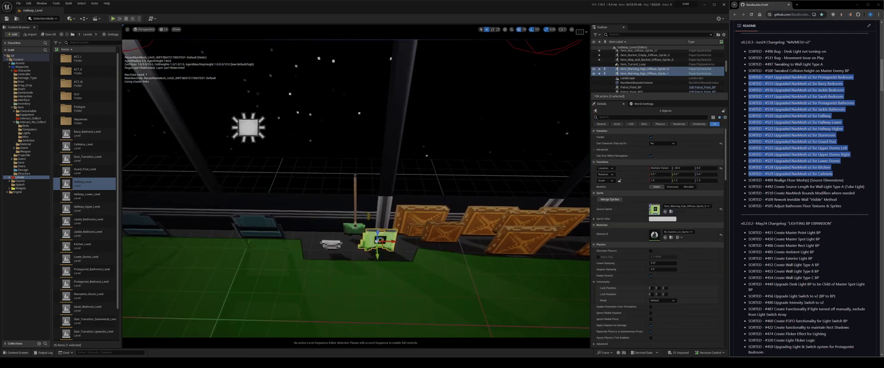
Step: Select all the chair sprites along the hallway window and enable Can Ever Affect Navigation for them
left_click(259, 221)
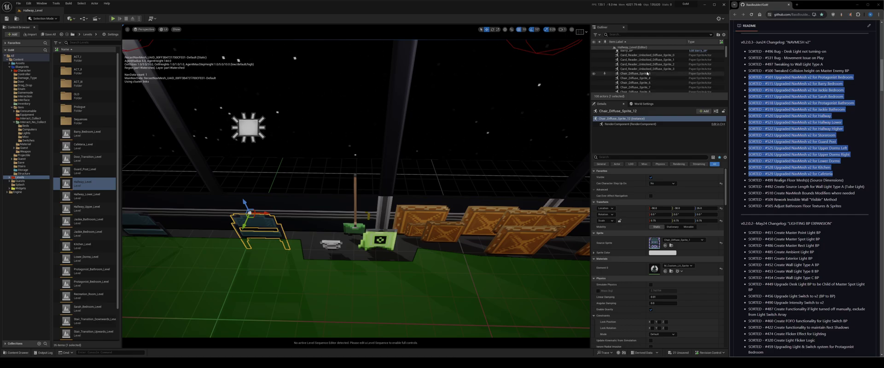
left_click(647, 73, "shift")
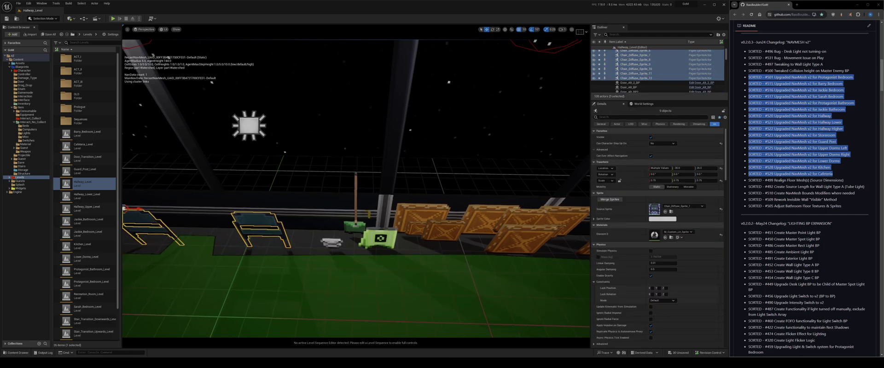
key("s")
key("a")
right_click_drag(356, 185, 532, 183)
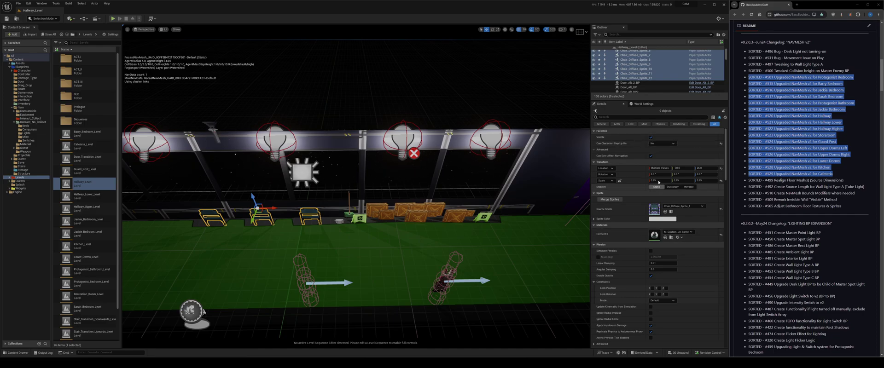
Step: Examine the Add to Favorites option for the chairs' properties and compare the favorites of Door_Alt_BP and a single chair sprite
right_click(610, 252)
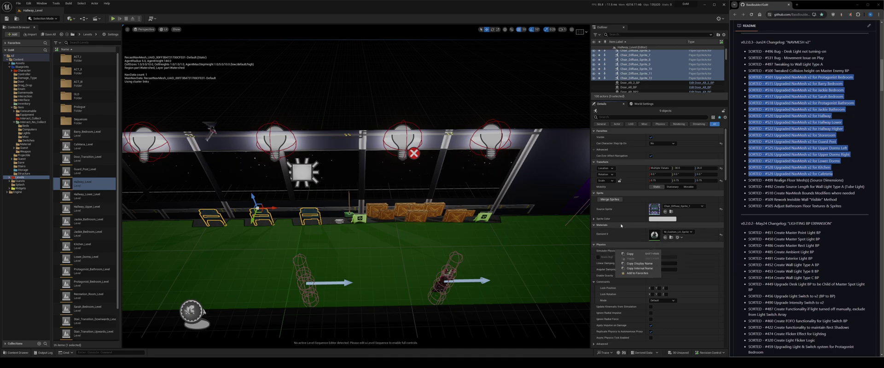
right_click(608, 253)
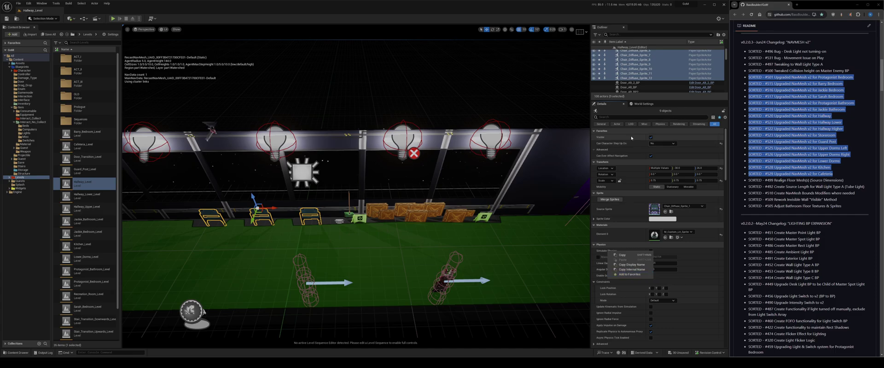
left_click(638, 87)
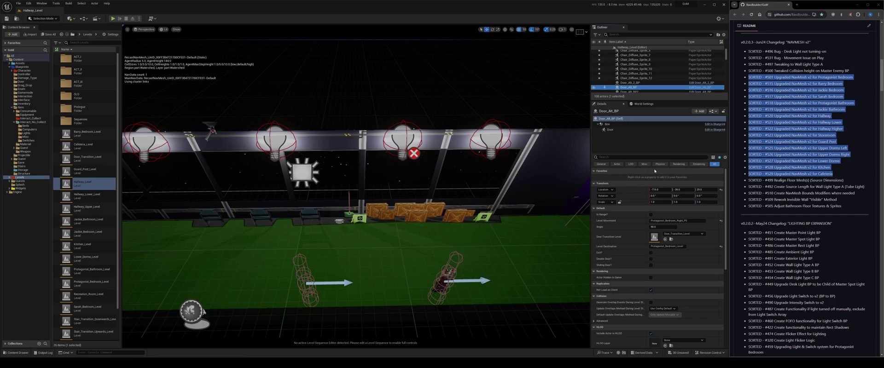
left_click(647, 64)
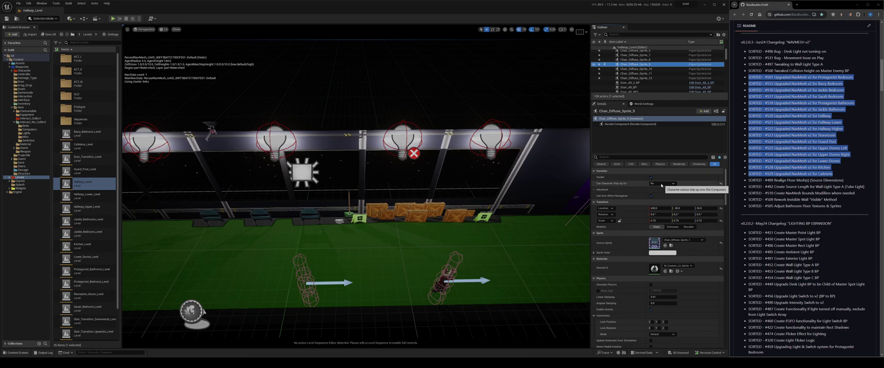
right_click_drag(428, 235, 535, 166)
scroll(658, 207, "down", 15)
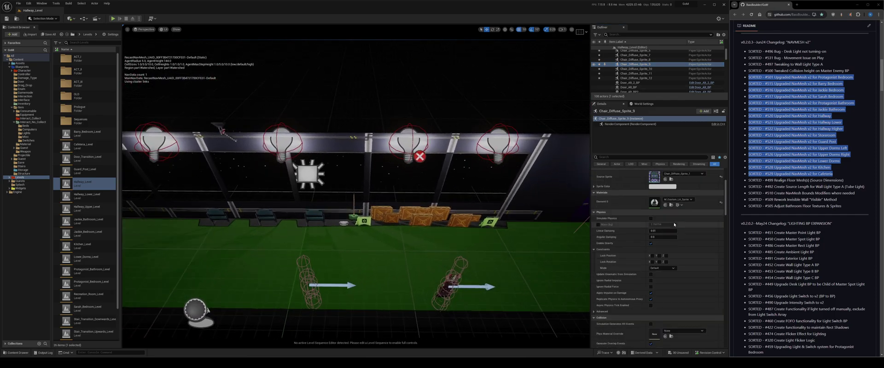
Step: Save the edited chair and box sprites and open Hallway_Lower_Level
scroll(678, 236, "up", 15)
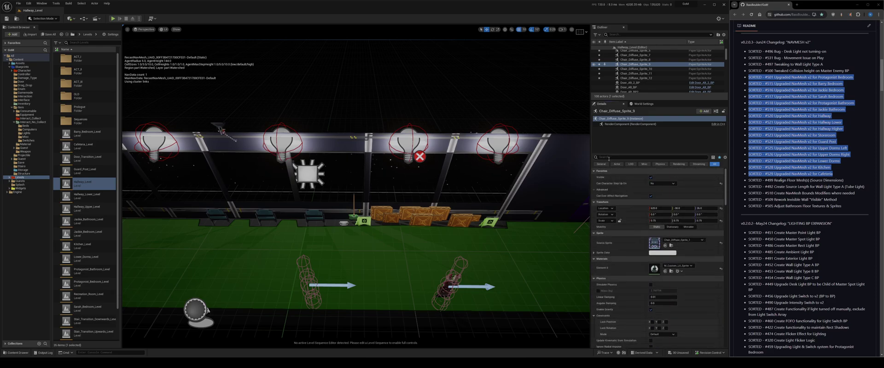
type("av")
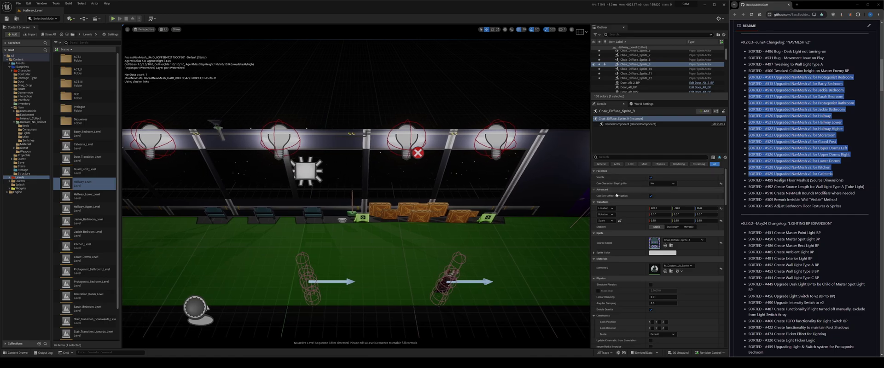
right_click_drag(468, 235, 553, 267)
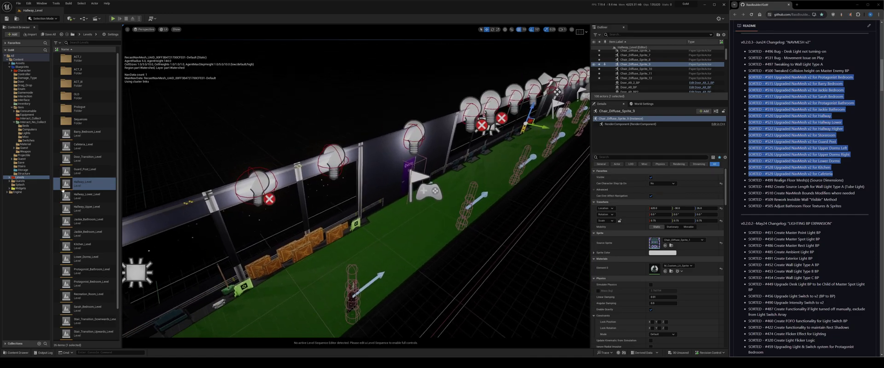
double_click(96, 195)
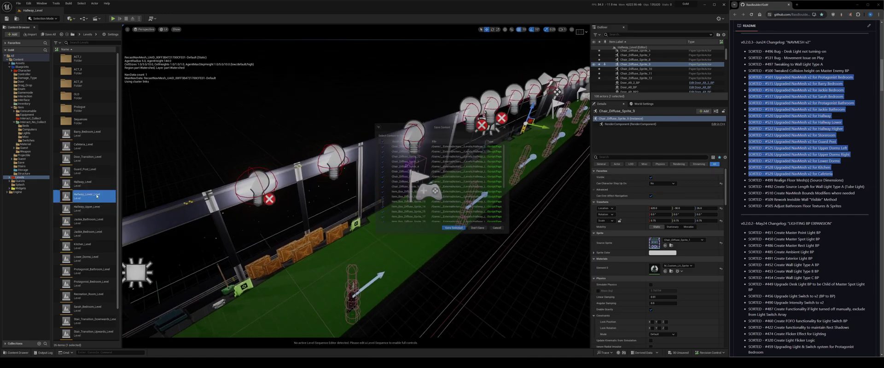
left_click(455, 233)
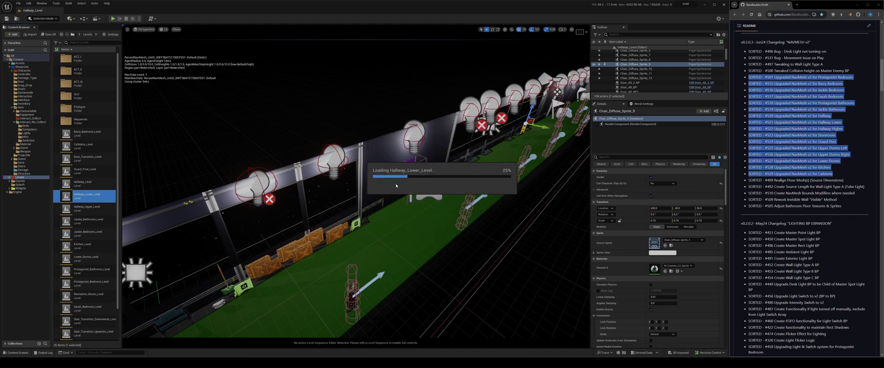
Step: Examine the nav mesh along the Hallway_Lower_Level floor, from the enemy near the Kitchen and Guard Post doors to the stairs
right_click_drag(329, 174, 269, 221)
key("w")
key("a")
key("g")
key("w")
left_click(376, 232)
key("a")
right_click_drag(456, 217, 473, 216)
left_click(467, 204)
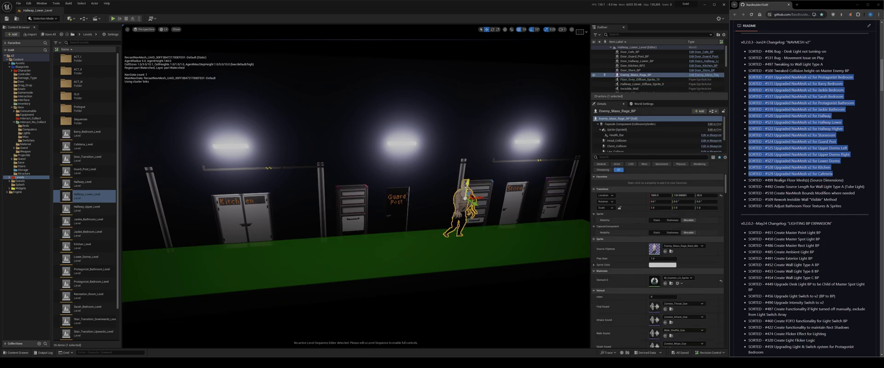
key("a")
right_click_drag(465, 196, 445, 191)
key("d")
key("a")
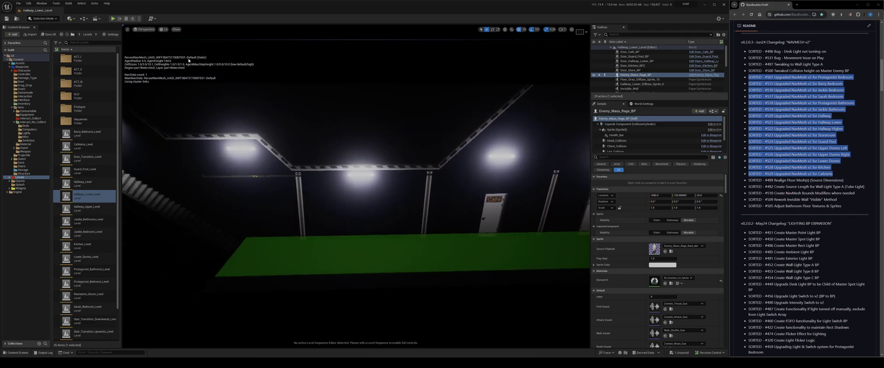
Step: Open Hallway_Upper_Level and examine the nav mesh and its bounds volume over the stairs and walkway
double_click(94, 213)
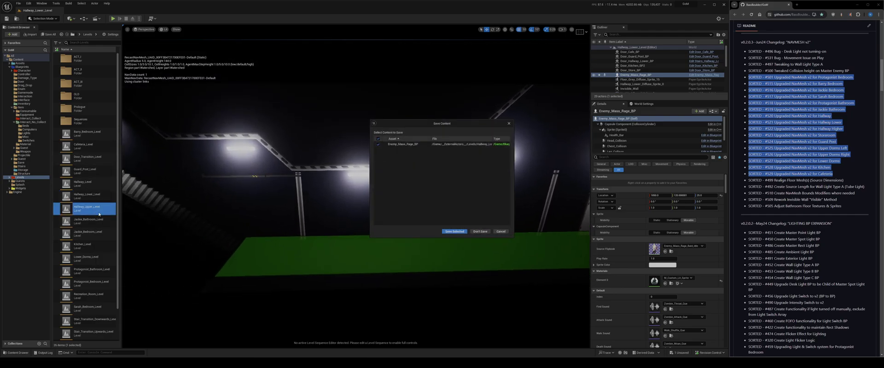
right_click_drag(380, 233, 357, 207)
key("w")
key("g")
key("a")
key("g")
key("s")
left_click(356, 207)
key("d")
key("a")
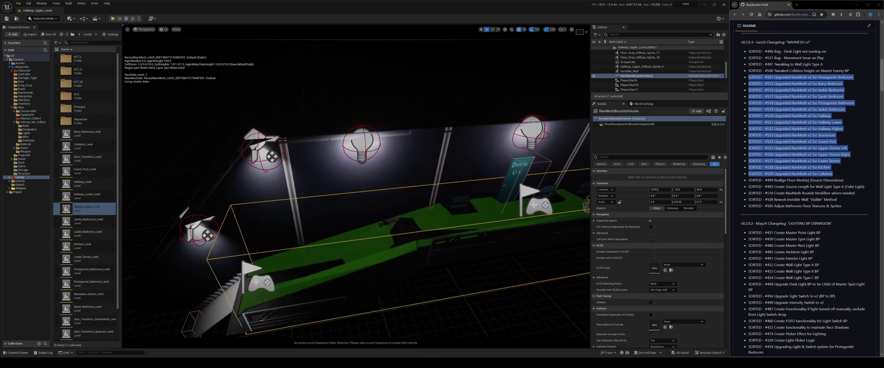
Step: Select RecastNavMesh-Default and review its generation settings against the nav mesh on the stairs
scroll(635, 75, "down", 3)
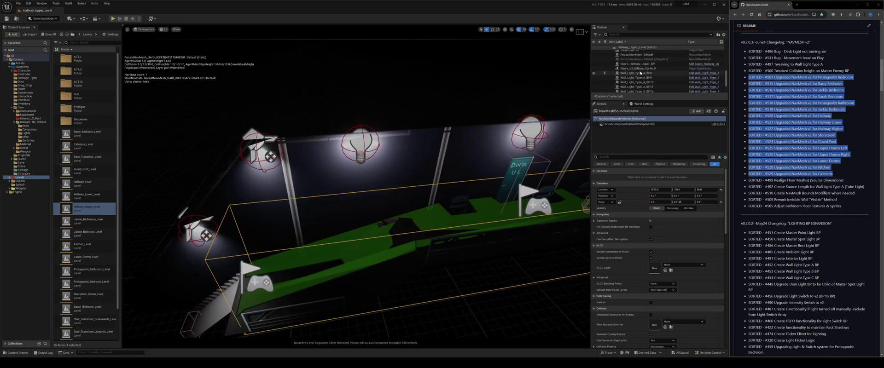
left_click(634, 55)
scroll(659, 258, "down", 10)
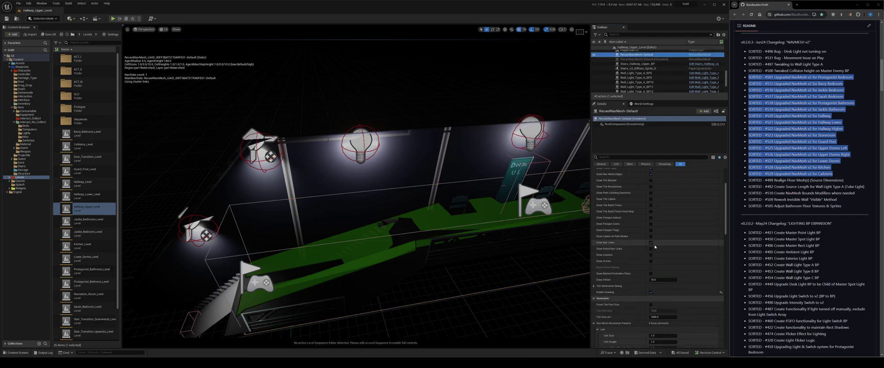
mouse_move(356, 202)
right_mouse_down()
mouse_move(383, 203)
mouse_move(355, 206)
right_mouse_up()
right_click_drag(293, 276, 294, 286)
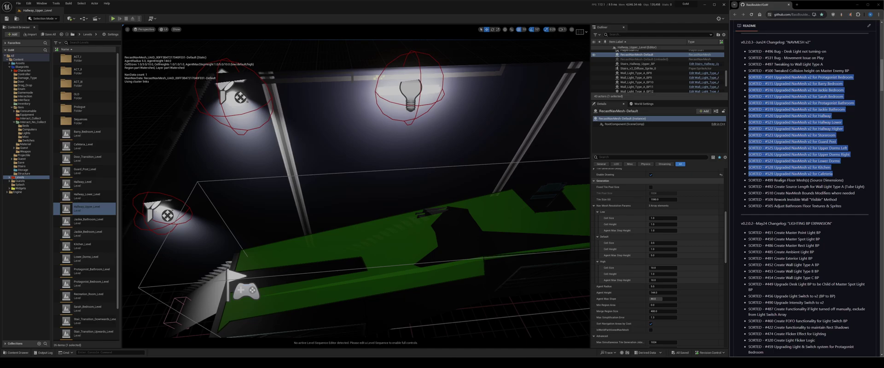
Step: Play the level from the lower stair landing and start the game from its main menu
right_click(286, 272)
left_click(302, 267)
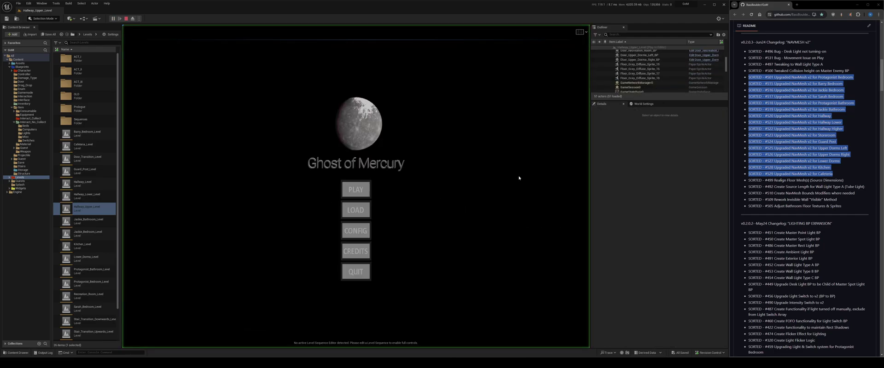
left_click(355, 190)
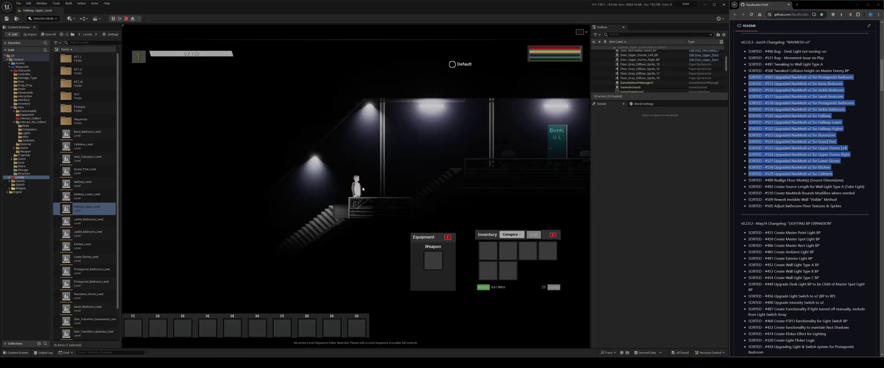
Step: Walk the character up and down the stairs to test the enemy's pursuit, and end the play session
key("d")
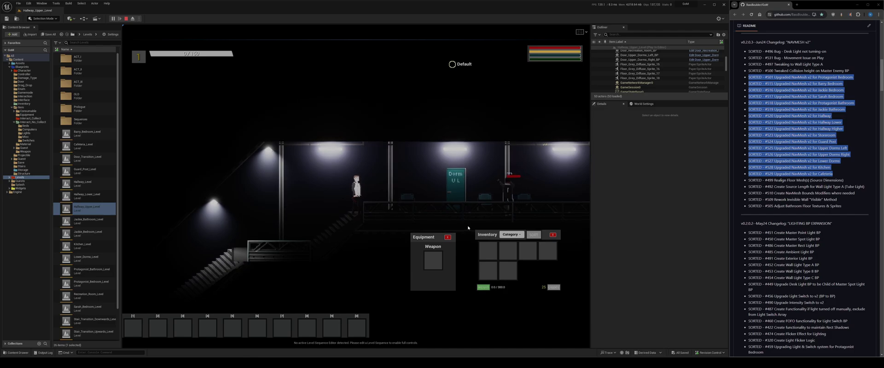
key("a")
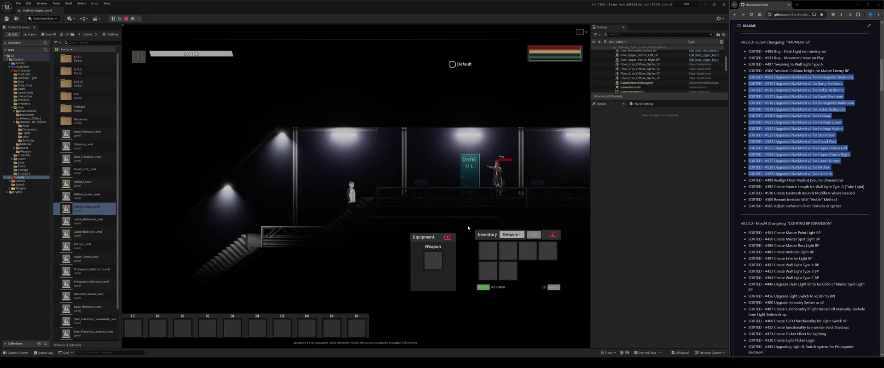
key("a")
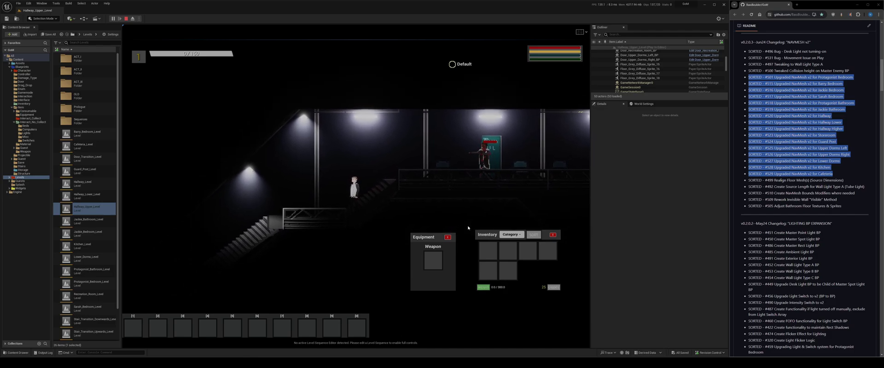
key("a")
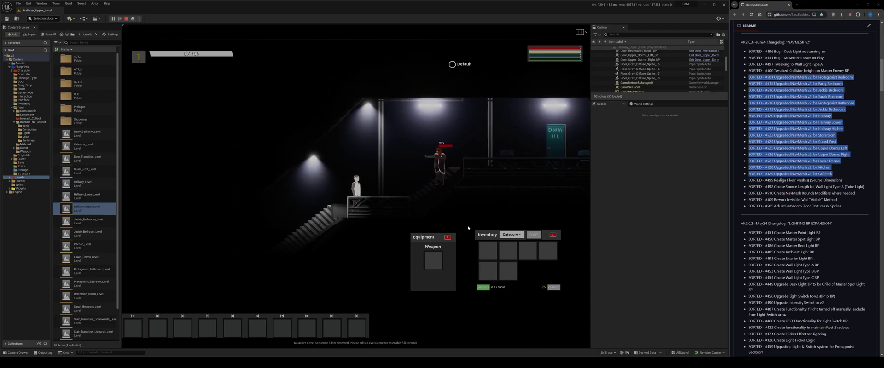
key("a")
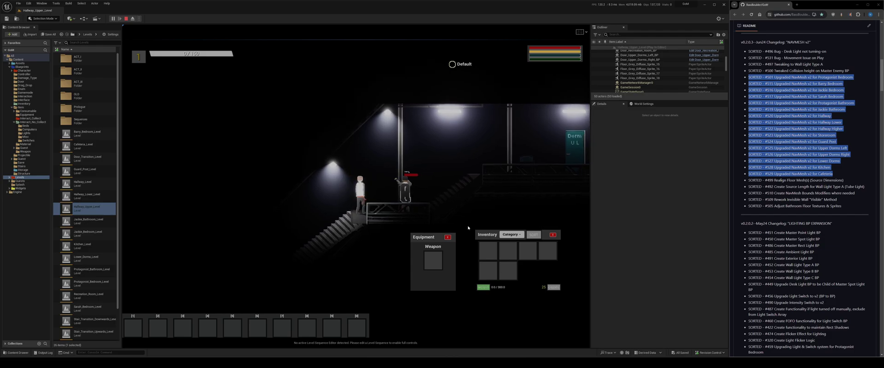
key("d")
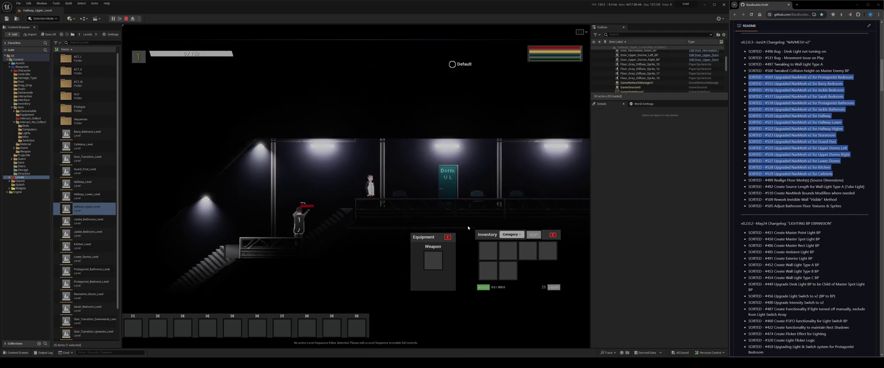
key("a")
key("Escape")
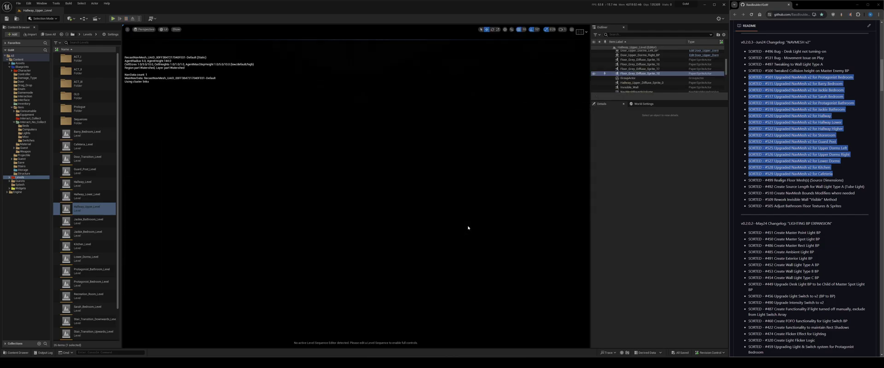
Step: Open the storeroom level and examine the nav mesh around the shelves and stacked boxes
right_click_drag(463, 221, 396, 260)
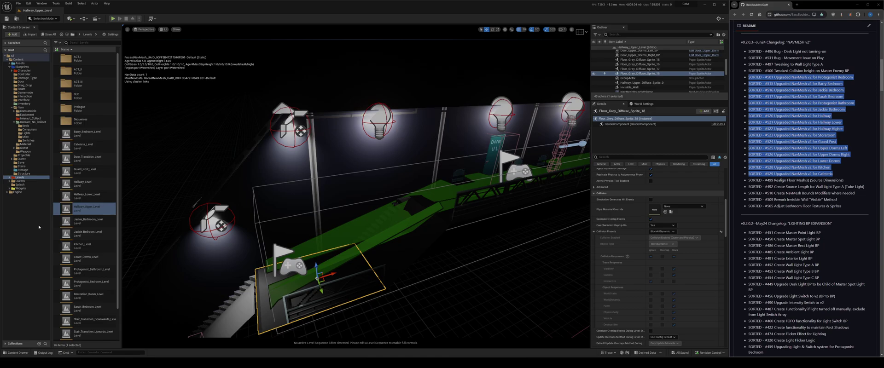
scroll(80, 294, "down", 1)
scroll(89, 327, "down", 1)
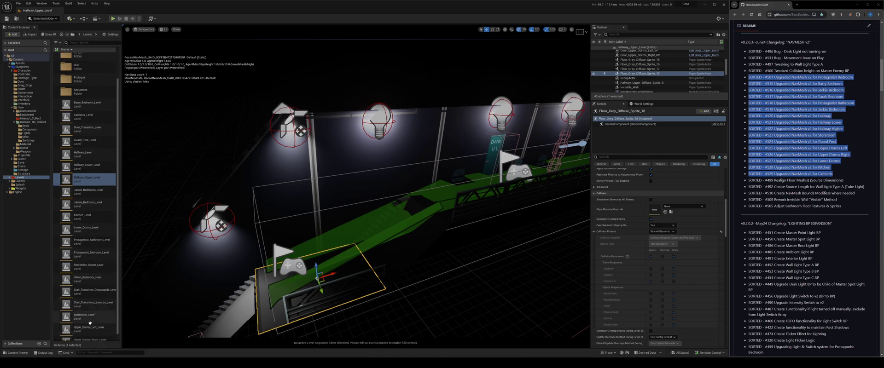
double_click(84, 316)
key("w")
right_click_drag(351, 189, 372, 223)
key("g")
key("w")
key("s")
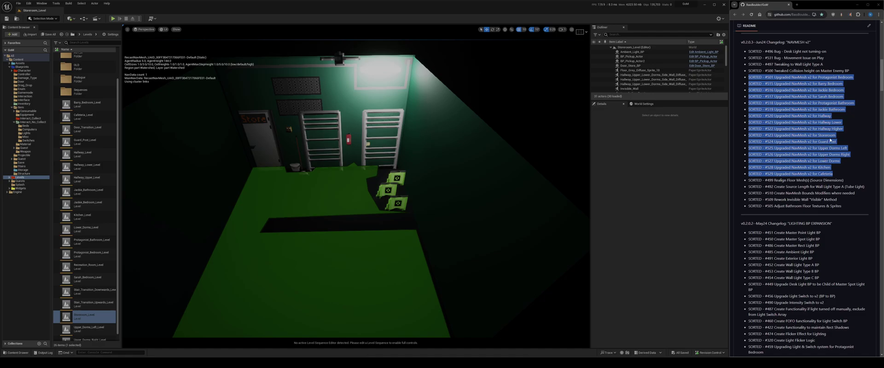
Step: Open Guard_Post_Level and examine the nav mesh around the desk and chairs in game view
scroll(74, 288, "down", 1)
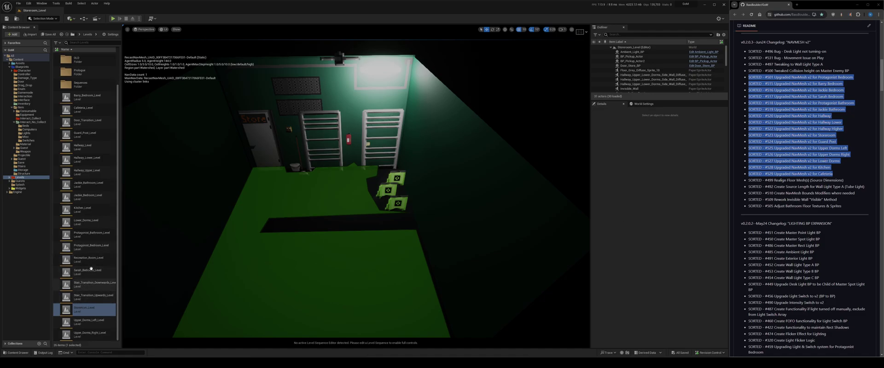
double_click(90, 135)
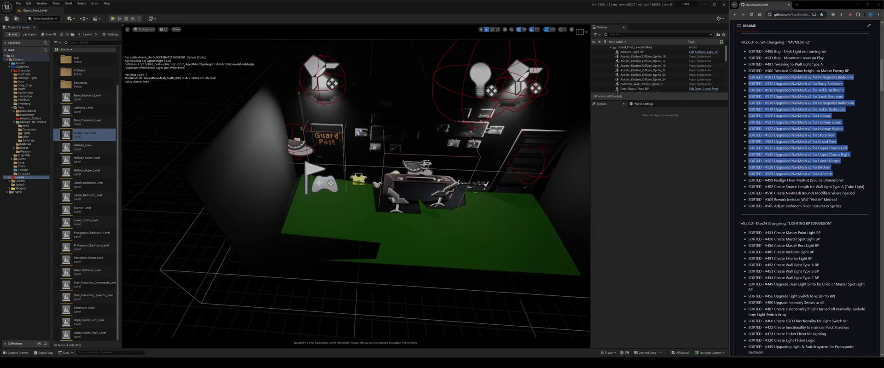
right_click_drag(417, 236, 261, 262)
left_click(260, 261)
right_click_drag(229, 240, 427, 209)
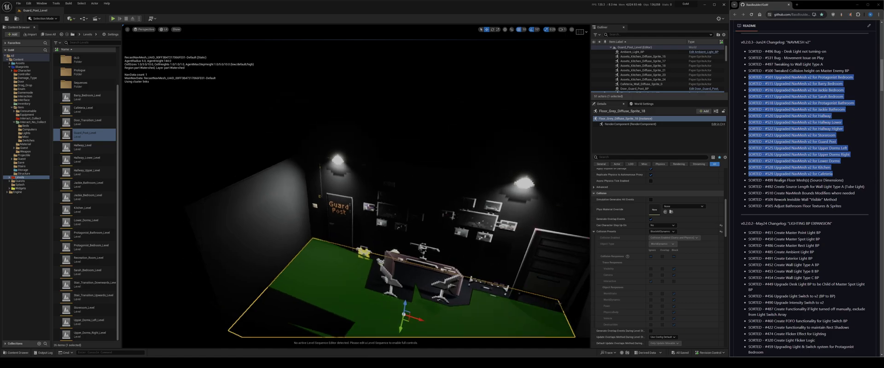
key("g")
right_click_drag(372, 275, 308, 224)
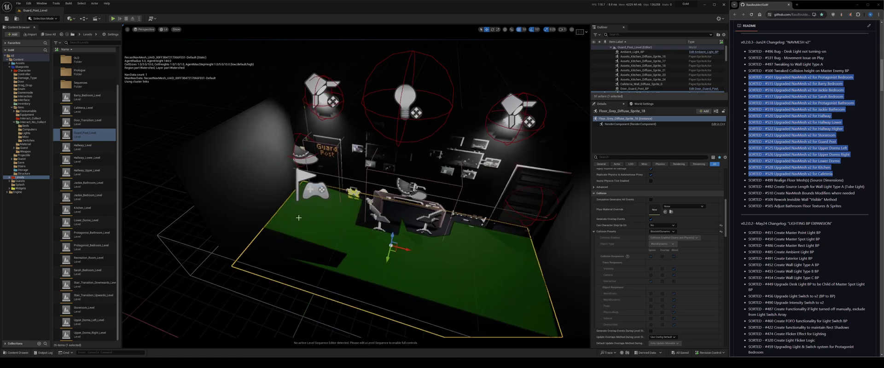
right_click_drag(378, 258, 460, 323)
key("g")
right_click_drag(509, 290, 427, 300)
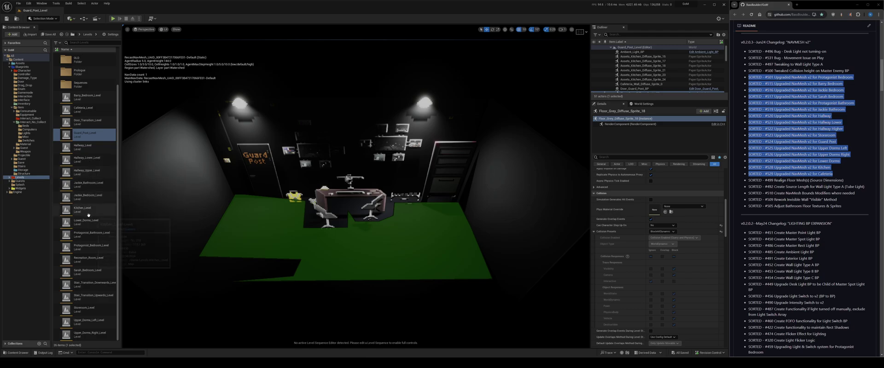
Step: Open Upper_Dorms_Left_Level and examine the nav mesh across the floor in front of the beds
left_click(94, 324)
double_click(95, 324)
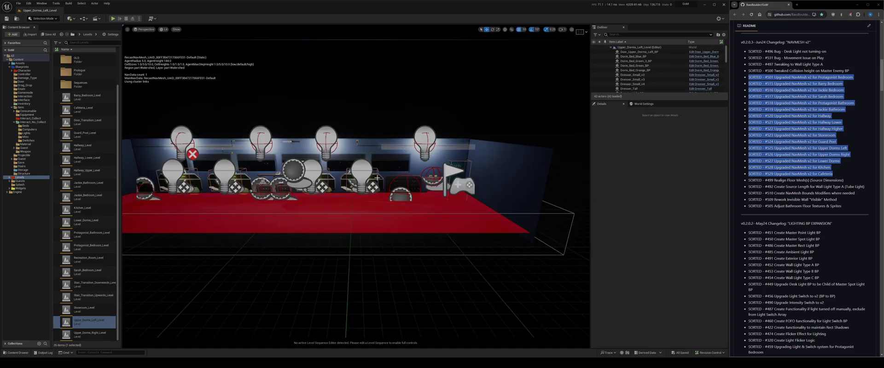
right_click_drag(482, 221, 493, 186)
key("g")
key("w")
right_click_drag(483, 233, 483, 258)
key("s")
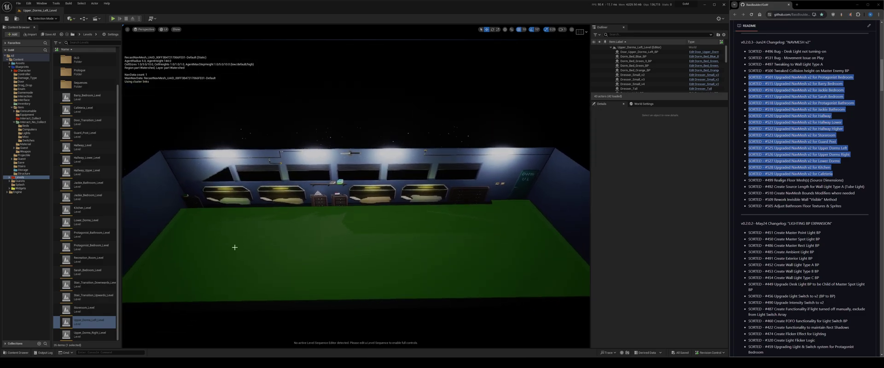
Step: Open Upper_Dorms_Right_Level and examine the nav mesh around the beds and the boxes at the far end
double_click(92, 335)
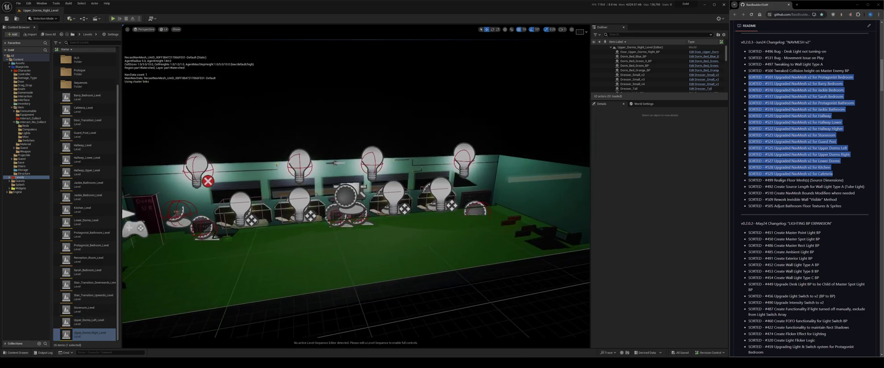
key("g")
right_click_drag(348, 250, 357, 267)
key("s")
key("w")
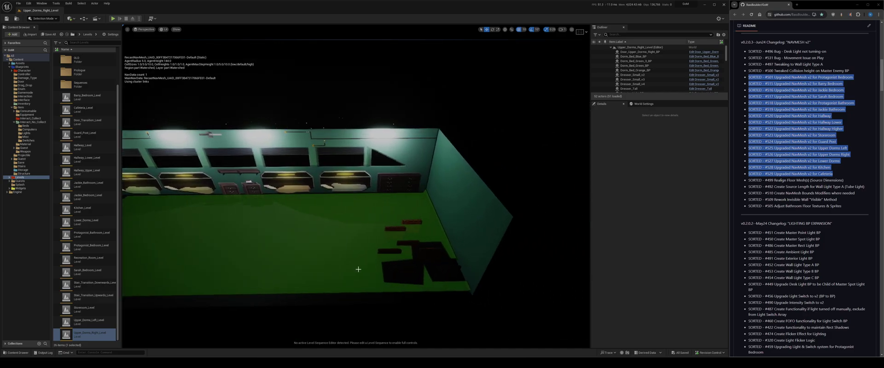
Step: Select all the Item_Box_Diffuse_Sprite boxes in the dorm and enable Can Ever Affect Navigation for them
left_click(394, 251)
scroll(645, 86, "down", 2)
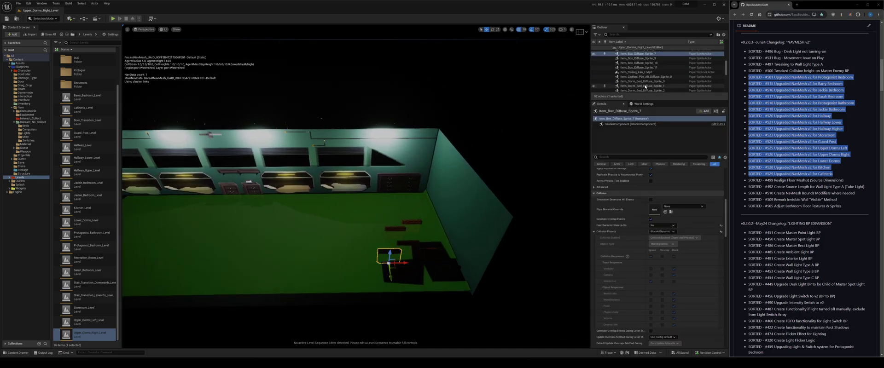
left_click(647, 67)
scroll(650, 82, "up", 3)
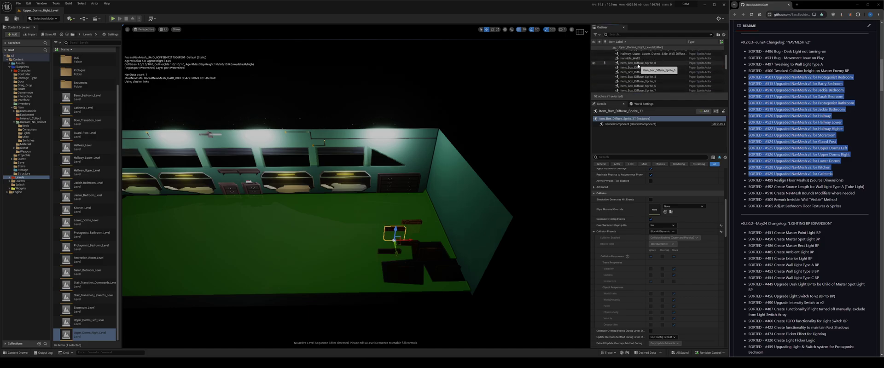
left_click(638, 65, "shift")
scroll(633, 153, "up", 8)
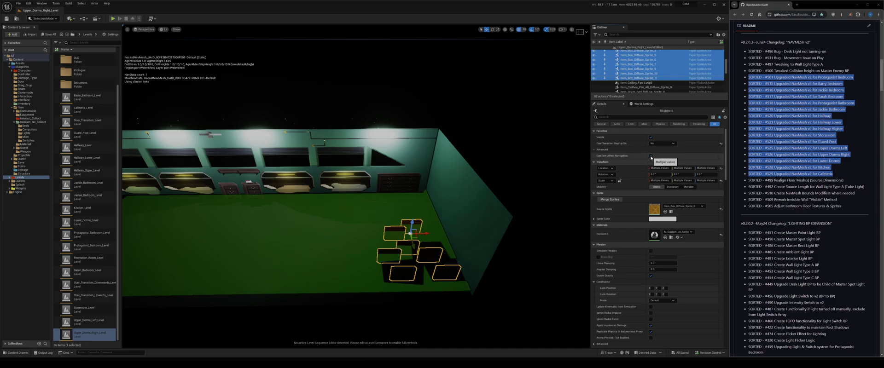
left_click(651, 156)
left_click(651, 157)
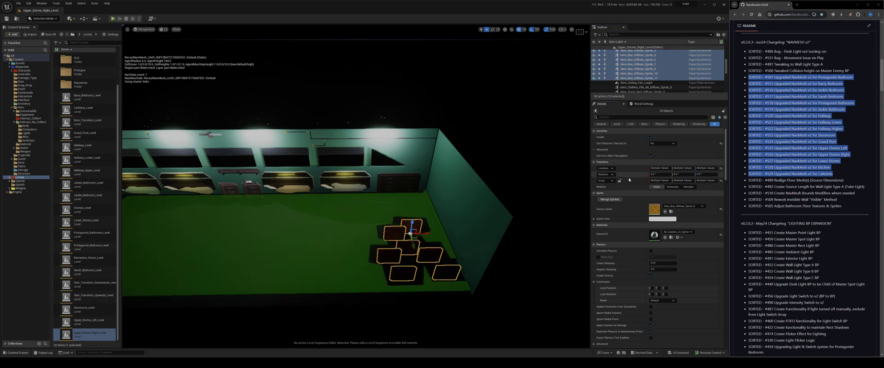
Step: Examine the updated nav mesh across the dorm floor and around the boxes at the far end
key("a")
right_click_drag(507, 221, 506, 221)
key("d")
right_click_drag(361, 227, 361, 227)
right_click(362, 228)
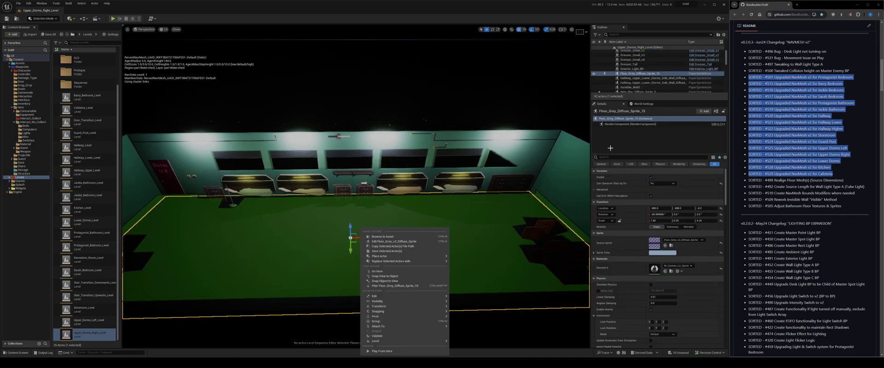
left_click(500, 200)
mouse_move(488, 221)
right_mouse_down()
mouse_move(496, 204)
mouse_move(553, 204)
mouse_move(415, 220)
mouse_move(580, 222)
mouse_move(477, 228)
right_mouse_up()
key("a")
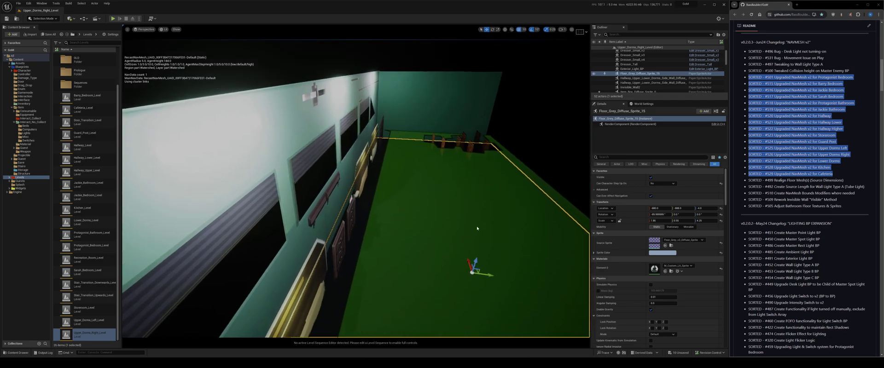
Step: Select the small dresser between the beds and examine the nav mesh in front of the dressers and beds
left_click(342, 239)
left_click(352, 216)
key("d")
right_click_drag(352, 217, 221, 225)
key("s")
key("w")
right_click_drag(438, 207, 438, 224)
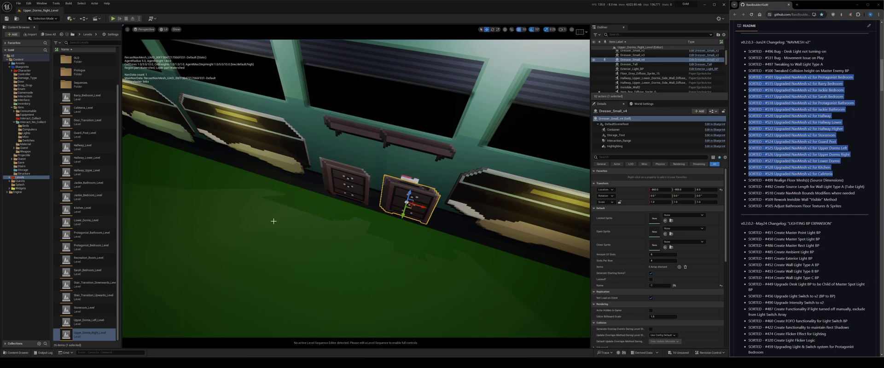
right_click_drag(502, 227, 314, 224)
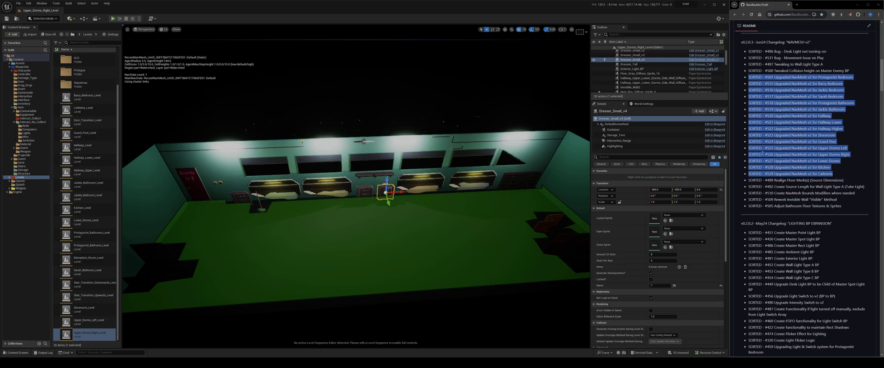
Step: Open Lower_Dorms_Level, saving the changed box sprites, and examine its nav mesh in game view
left_click(84, 220)
left_click(479, 234)
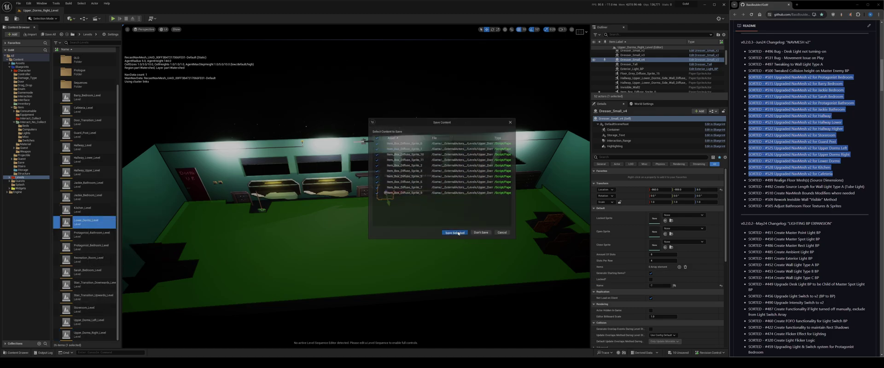
right_click_drag(362, 229, 415, 233)
key("g")
right_click_drag(361, 229, 304, 232)
mouse_move(178, 255)
right_mouse_down()
mouse_move(286, 253)
mouse_move(178, 255)
right_mouse_up()
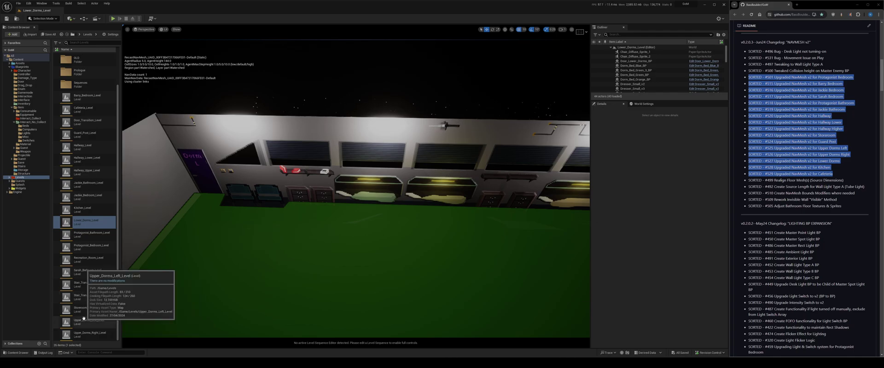
Step: Open Kitchen_Level and examine the nav mesh around the counters and worktops in game view
double_click(84, 210)
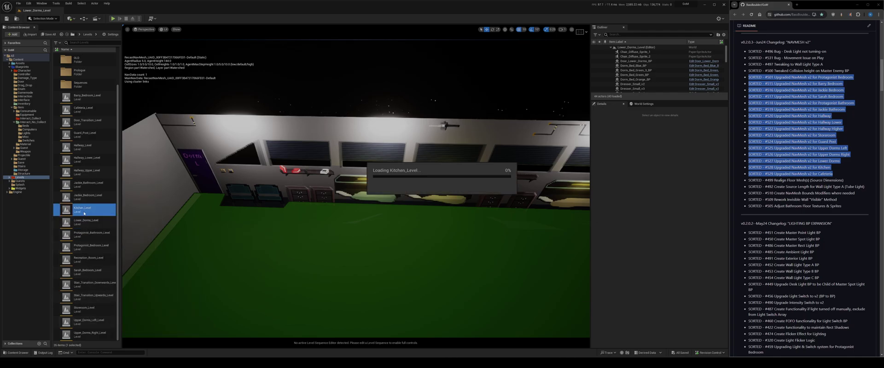
mouse_move(409, 233)
right_mouse_down()
mouse_move(407, 211)
mouse_move(401, 230)
mouse_move(410, 234)
right_mouse_up()
key("g")
mouse_move(283, 252)
right_mouse_down()
mouse_move(253, 250)
mouse_move(282, 252)
right_mouse_up()
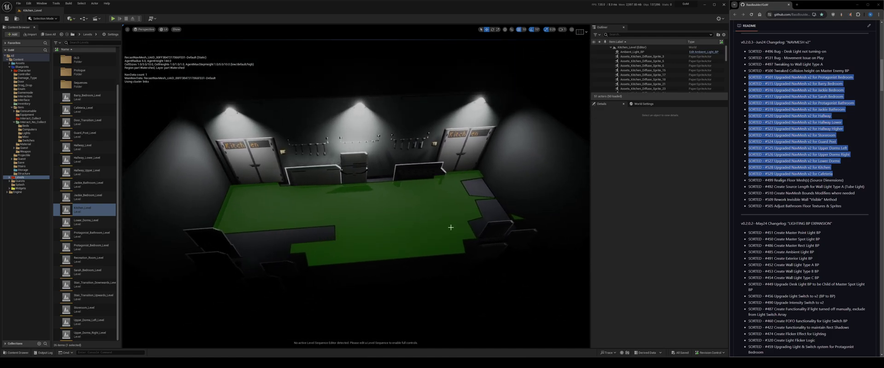
scroll(377, 226, "up", 5)
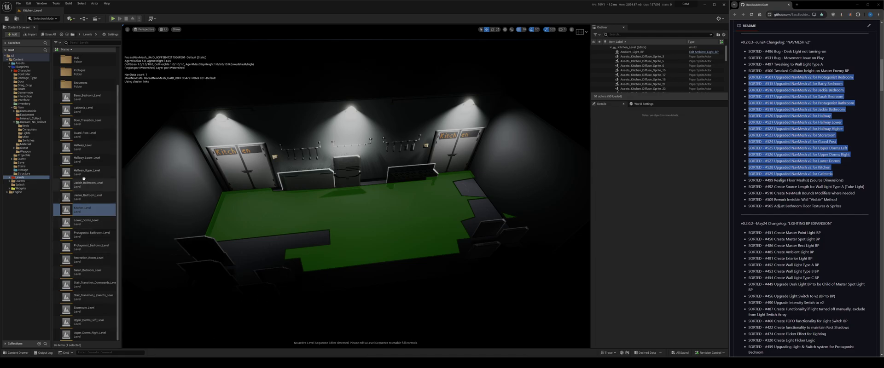
Step: Open the cafeteria level and examine the nav mesh around the tables and serving counters in game view
double_click(88, 111)
right_click_drag(397, 221, 417, 216)
key("g")
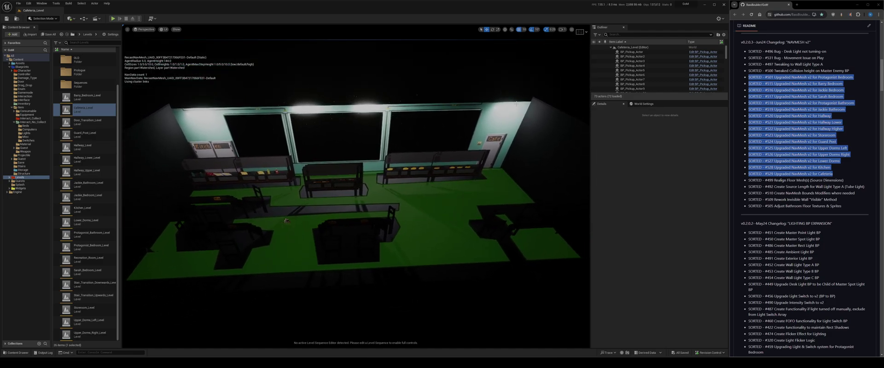
Step: Play the cafeteria level, walk the character past the tables and watch the pursuing enemies with the debug camera
key("alt+p")
left_click(368, 201)
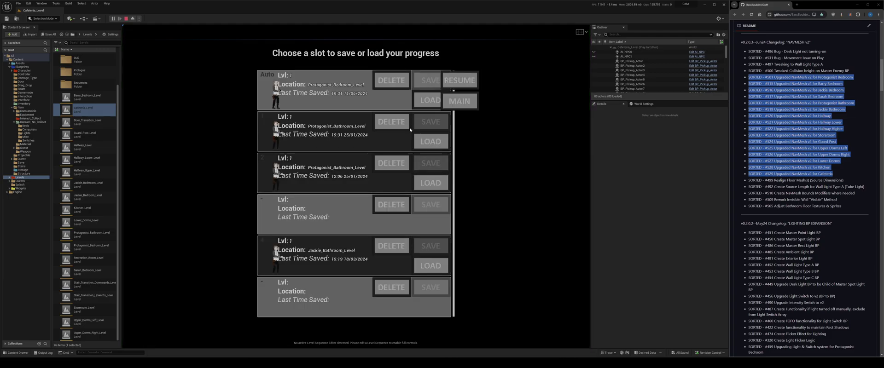
left_click(470, 89)
key("d")
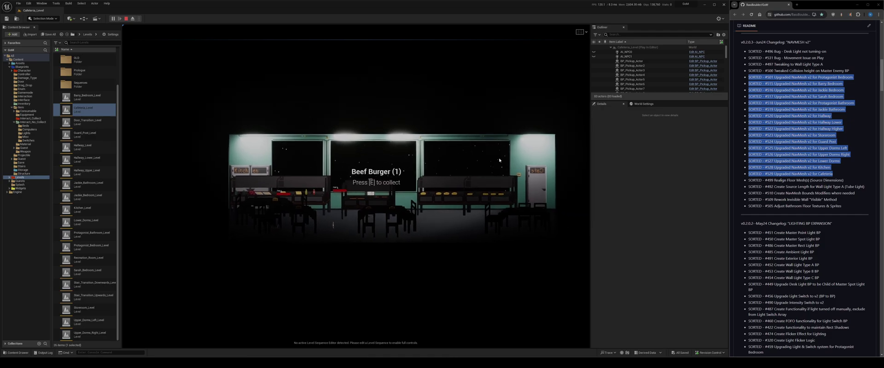
key("d")
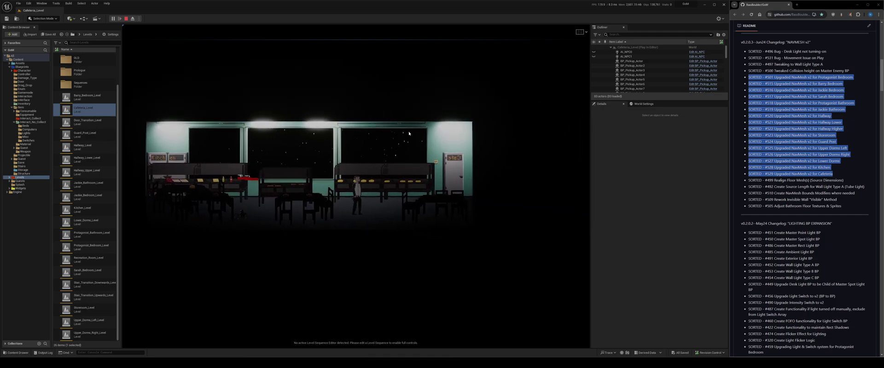
key("d")
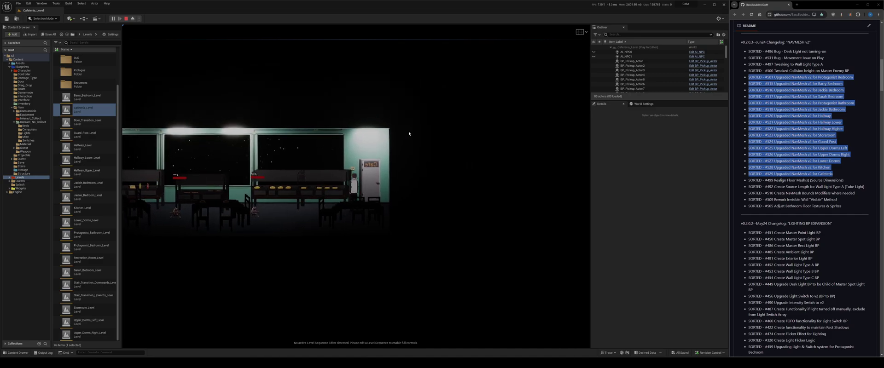
key("semicolon")
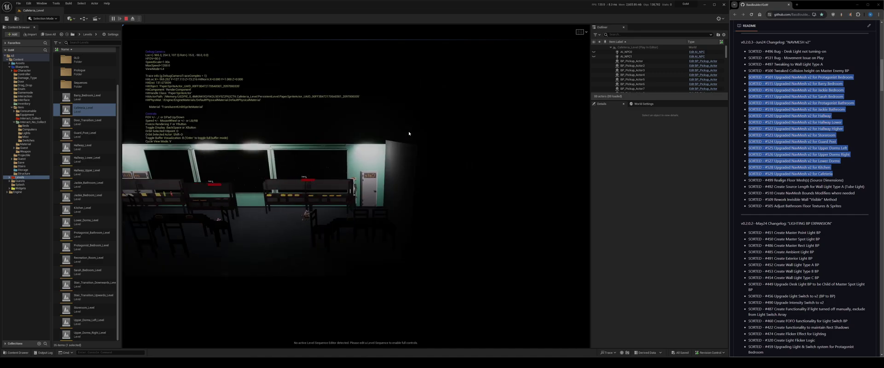
key("a")
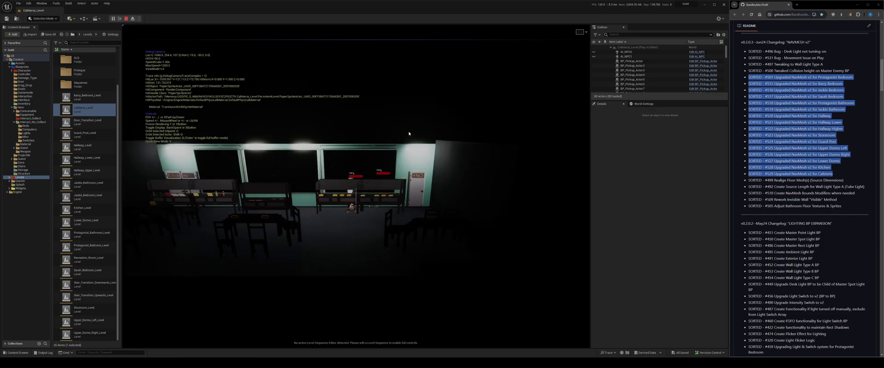
key("semicolon")
Step: Show the gameplay debugger for the chasing enemy, move the character around the tables, and end the play session
key("apostrophe")
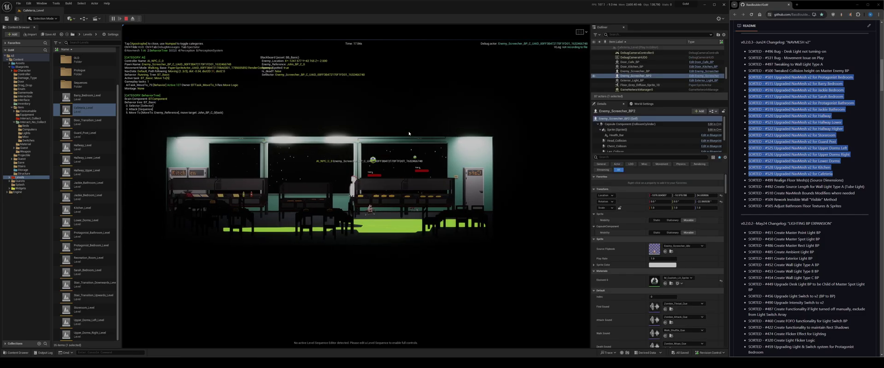
key("a")
key("d")
key("w")
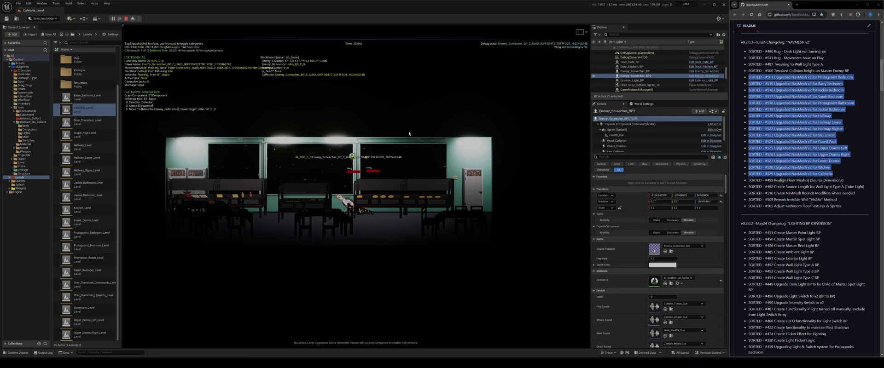
key("Escape")
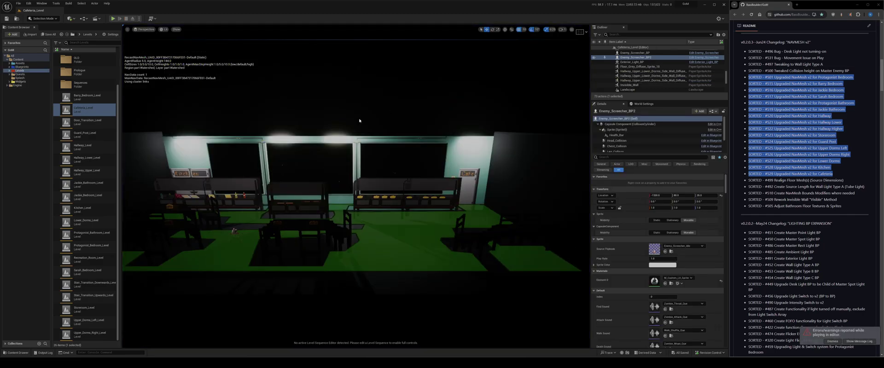
Step: Replay the cafeteria level, examine the enemy's pathing with the debugger's perception data shown, and end the session
key("alt+p")
left_click(355, 196)
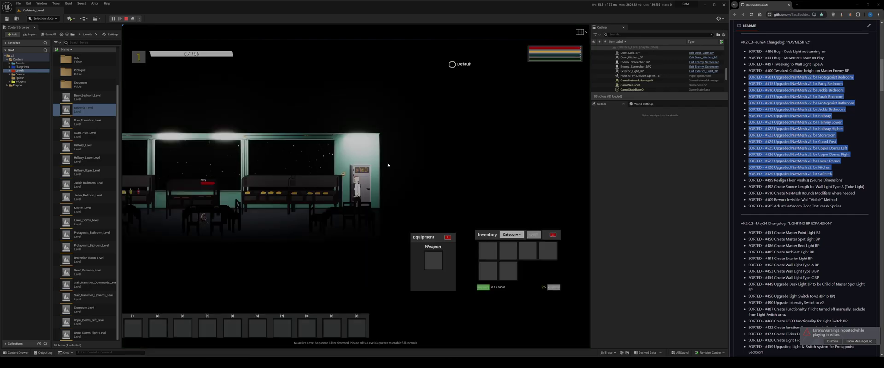
key("semicolon")
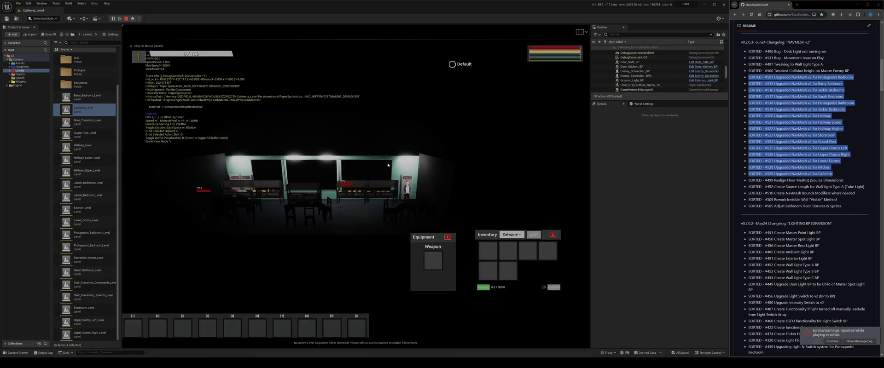
key("semicolon")
key("apostrophe")
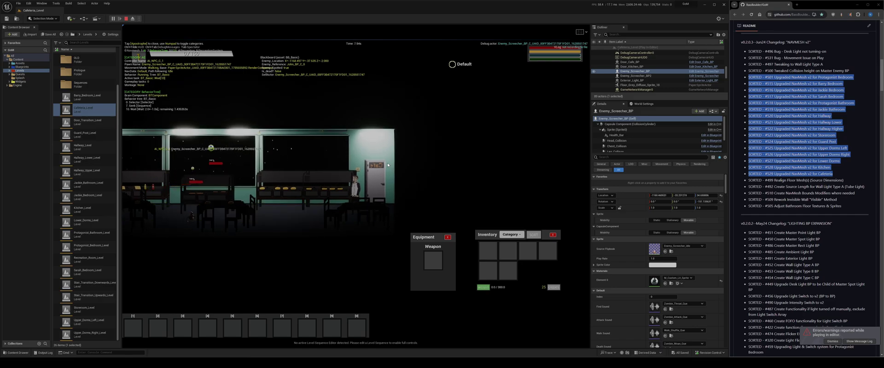
key("KP_4")
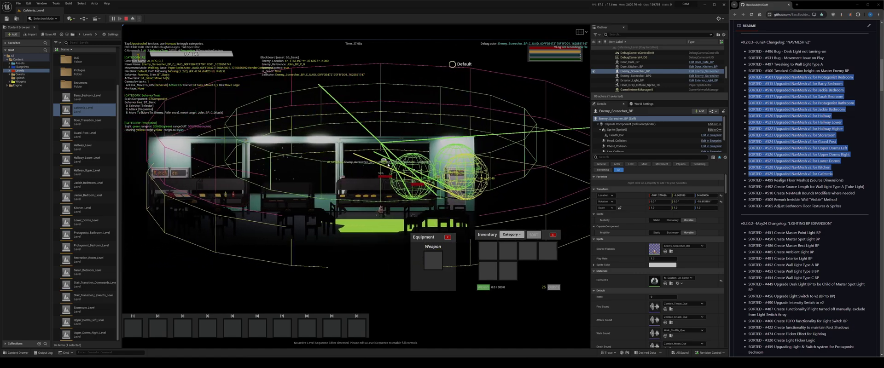
key("Escape")
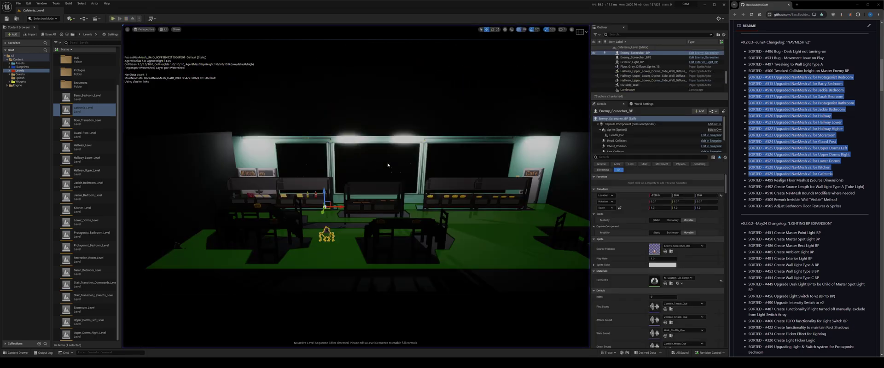
Step: Examine the gaps in the cafeteria nav mesh around the tables, chairs and serving counters
mouse_move(335, 180)
right_mouse_down()
mouse_move(336, 172)
mouse_move(334, 180)
right_mouse_up()
key("d")
key("a")
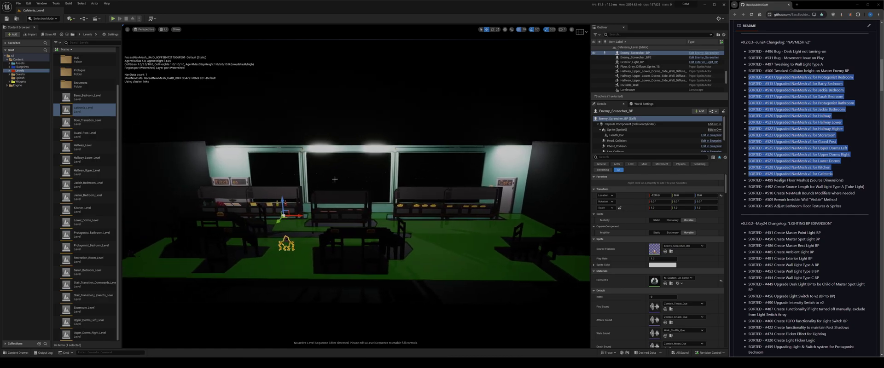
mouse_move(546, 174)
right_mouse_down()
mouse_move(541, 180)
mouse_move(558, 181)
right_mouse_up()
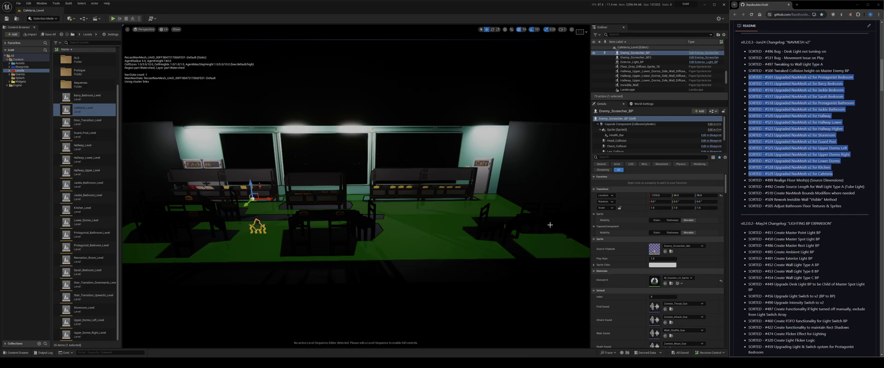
Step: Highlight the "Realign Floor Mesh(s) (Source Dimensions)" changelog entry and open the cafeteria floor's source sprite in its editor
left_click(836, 171)
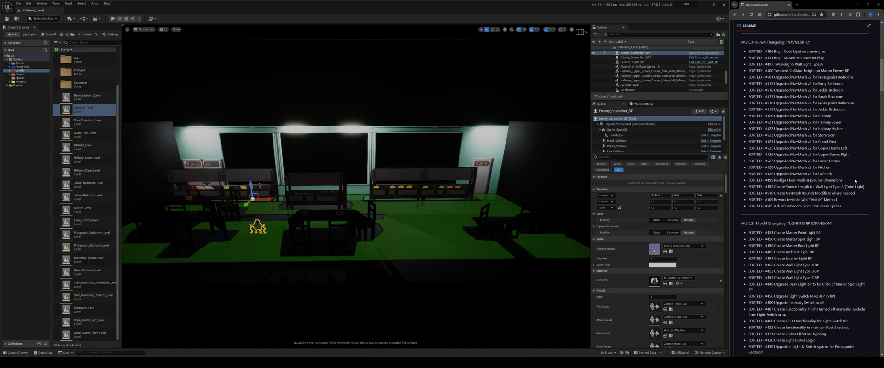
left_click_drag(751, 187, 743, 182)
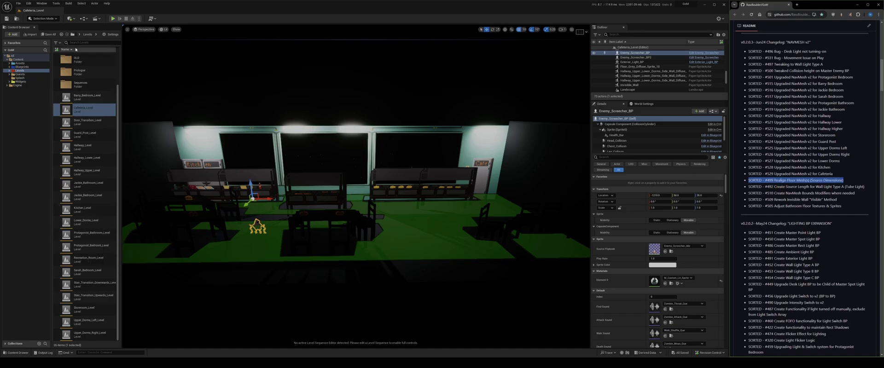
left_click(471, 229)
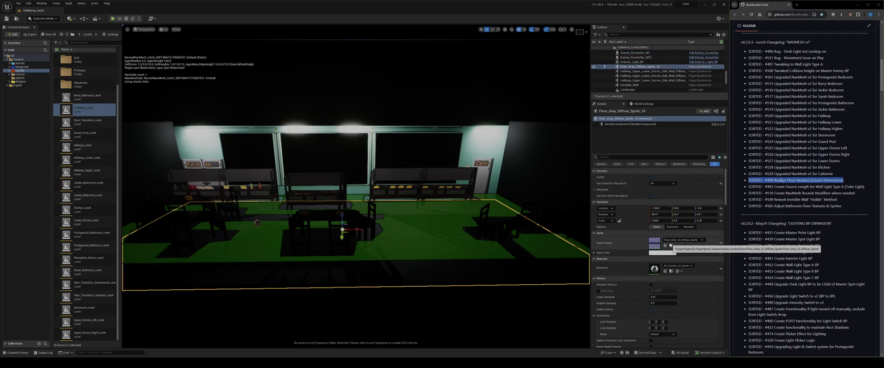
left_click(665, 245)
double_click(78, 101)
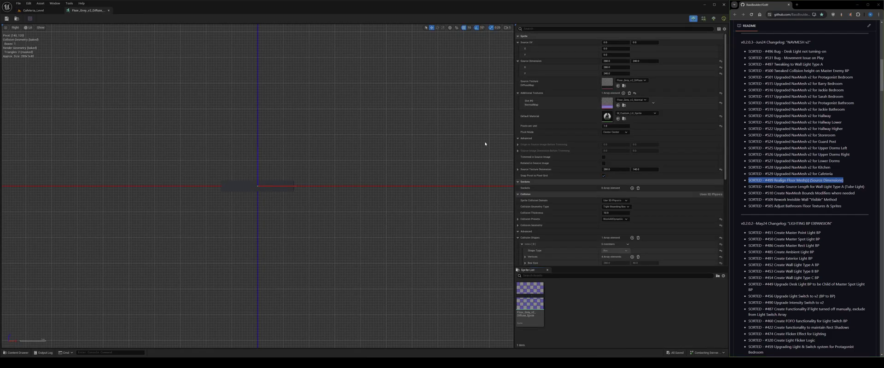
Step: Examine the grey floor sprite's outline and its alignment around the pivot
right_click_drag(300, 206, 284, 206)
right_click_drag(230, 192, 276, 209)
scroll(276, 209, "up", 6)
right_click_drag(306, 188, 284, 195)
scroll(285, 194, "up", 3)
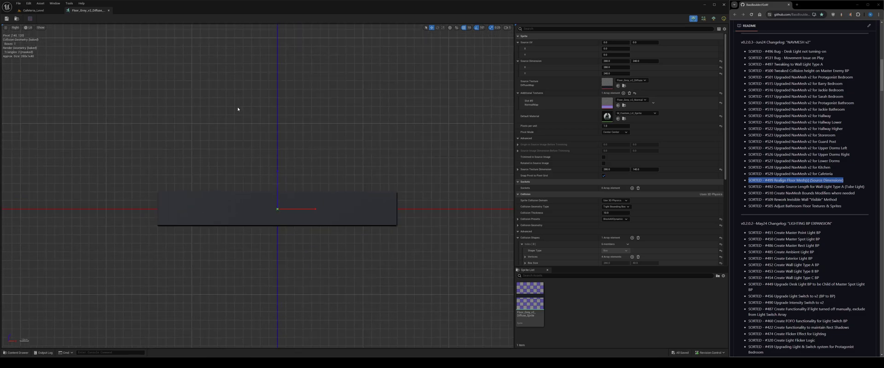
Step: Return to the cafeteria level and try rotating the grey floor about its centre pivot, undoing the rotation
left_click(35, 10)
right_click_drag(265, 234, 258, 214)
key("e")
left_click_drag(416, 213, 406, 259)
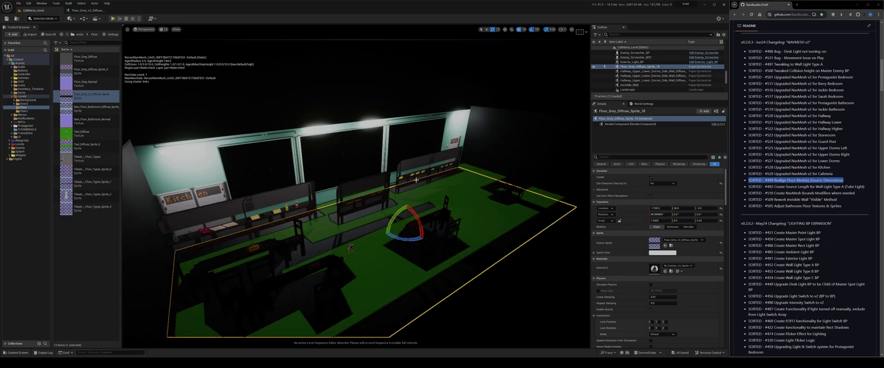
key("ctrl+z")
Step: Try rotating the grey floor about an offset pivot, undo the rotation, and reselect the floor to restore its centre pivot
mouse_move(406, 234)
right_mouse_down()
mouse_move(453, 231)
mouse_move(405, 234)
right_mouse_up()
key("w")
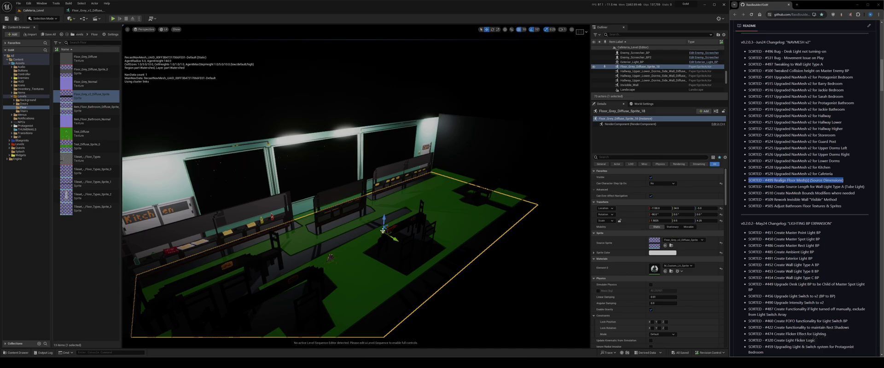
left_click_drag(383, 231, 406, 256)
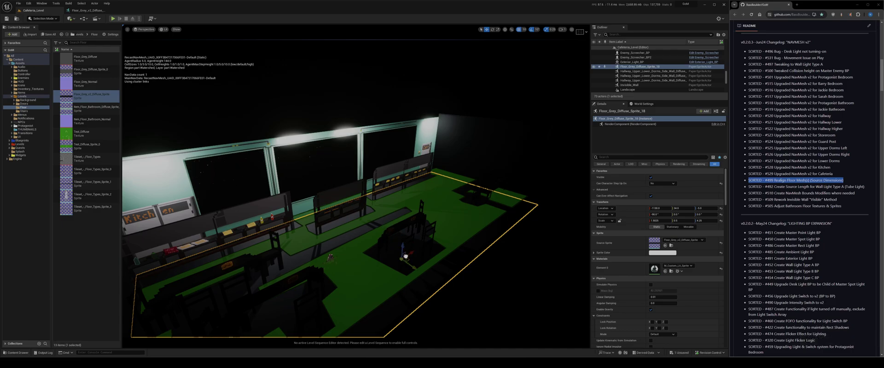
key("e")
left_click_drag(501, 259, 498, 248)
key("ctrl+z")
left_click(495, 293)
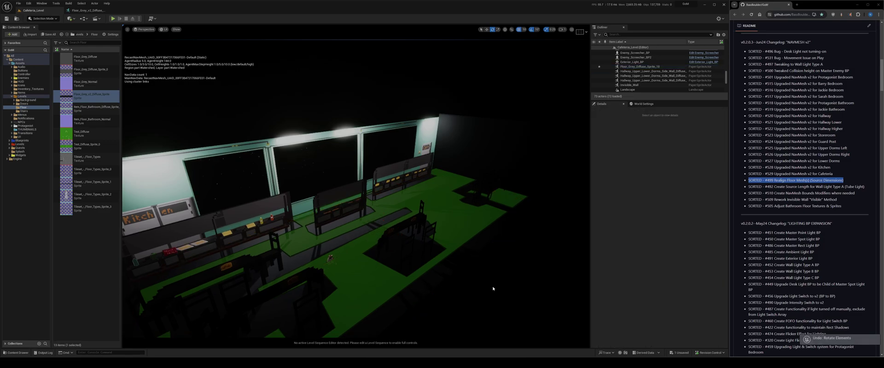
left_click(460, 240)
key("w")
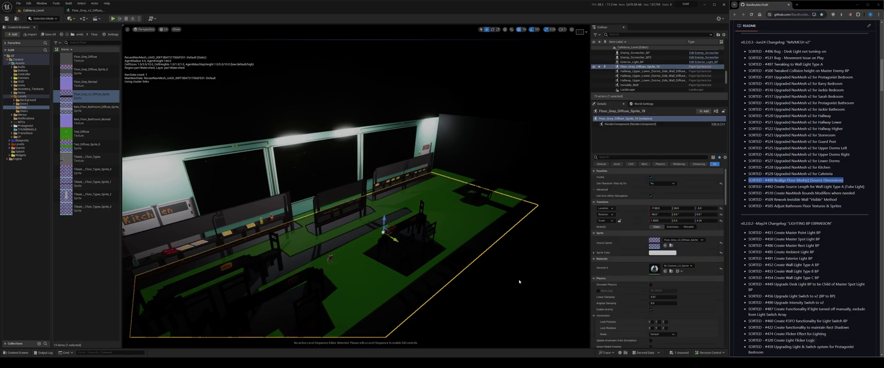
key("f")
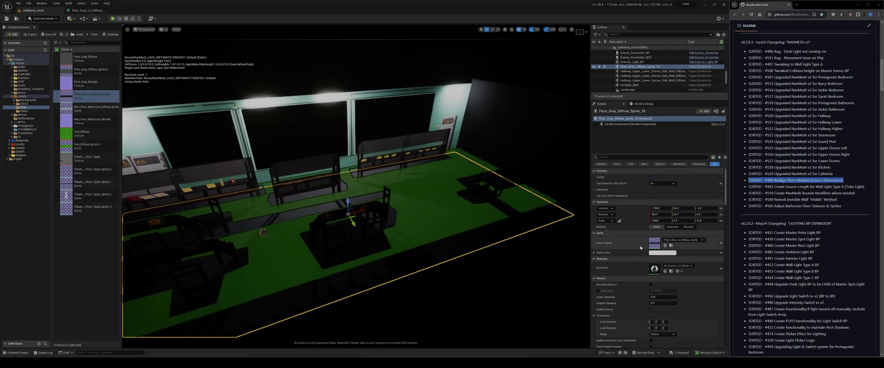
Step: Close the grey floor sprite's editor to return to the cafeteria level and clear the changelog highlight
right_click(633, 210)
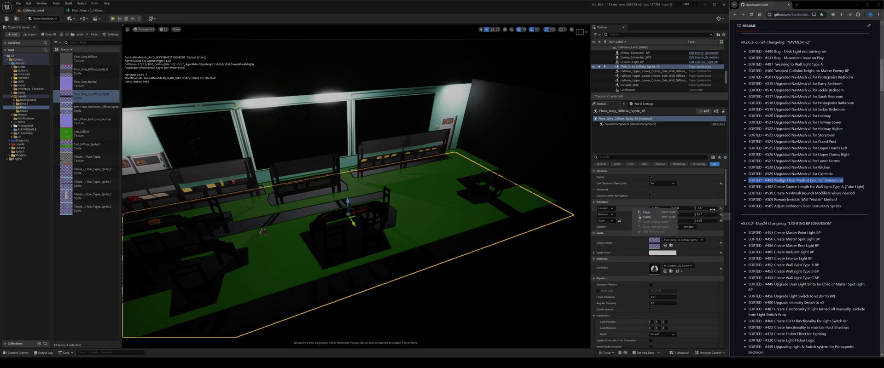
left_click(87, 10)
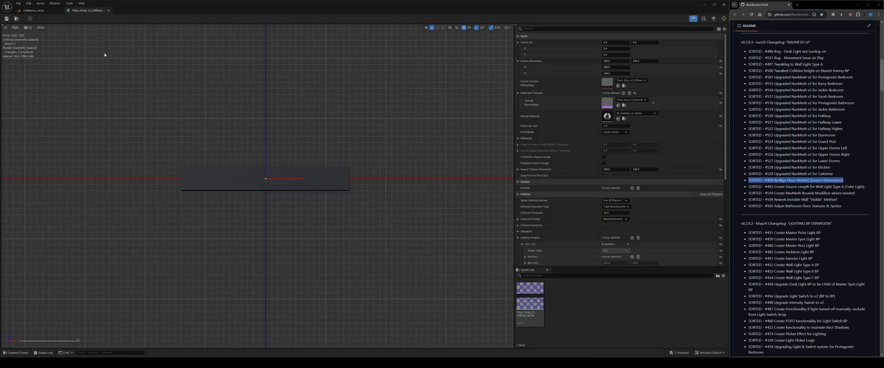
left_click(108, 11)
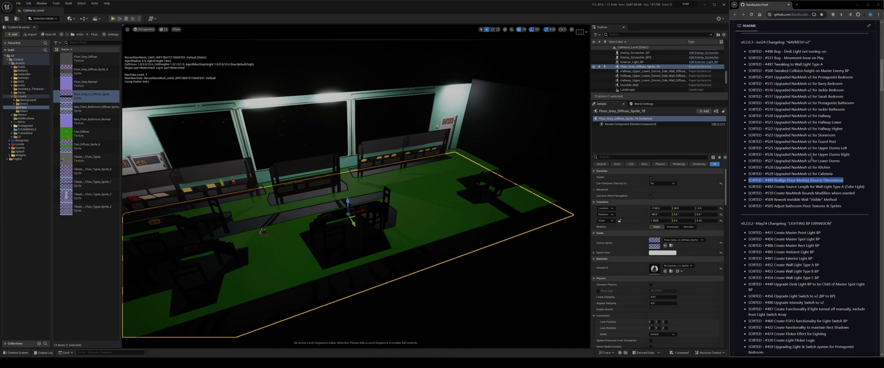
left_click(859, 181)
Step: Examine the grey floor's edges against the surrounding walls and props, along with its location values
right_click_drag(460, 186, 543, 186)
key("ctrl+a")
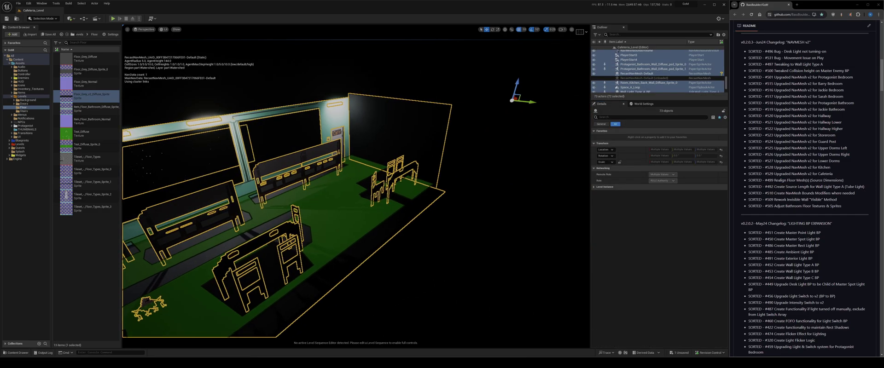
left_click(452, 186)
left_click(453, 187)
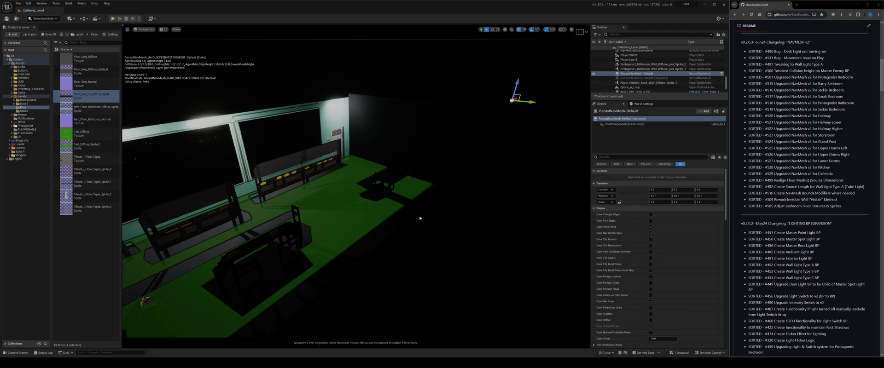
left_click(361, 212)
left_click(655, 208)
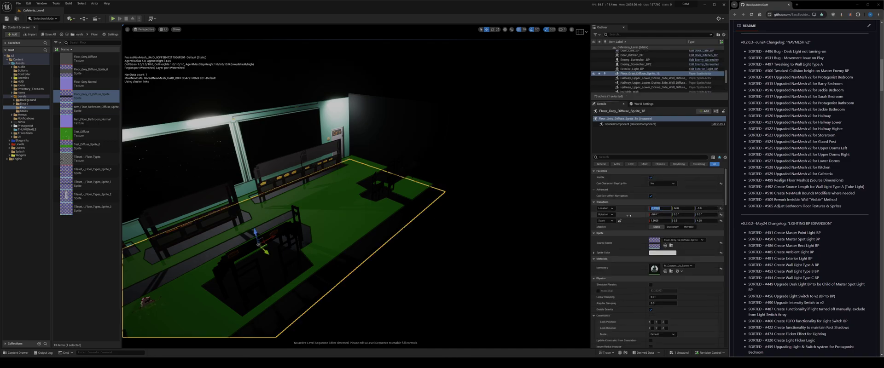
left_click(503, 223)
right_click_drag(503, 224, 415, 227)
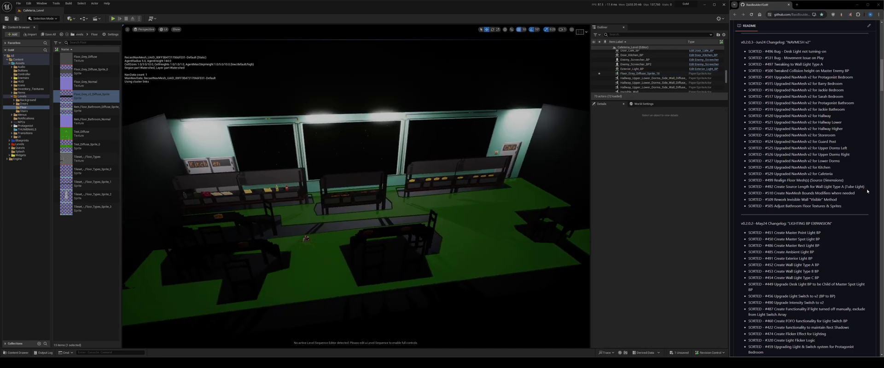
Step: Highlight the changelog entries for the Wall Light Type A source length, NavMesh bounds modifiers and invisible wall rework in turn
left_click_drag(865, 187, 768, 187)
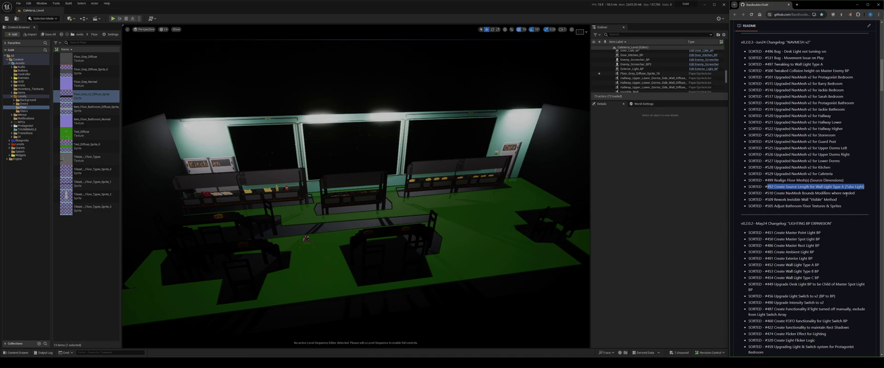
left_click_drag(858, 194, 749, 194)
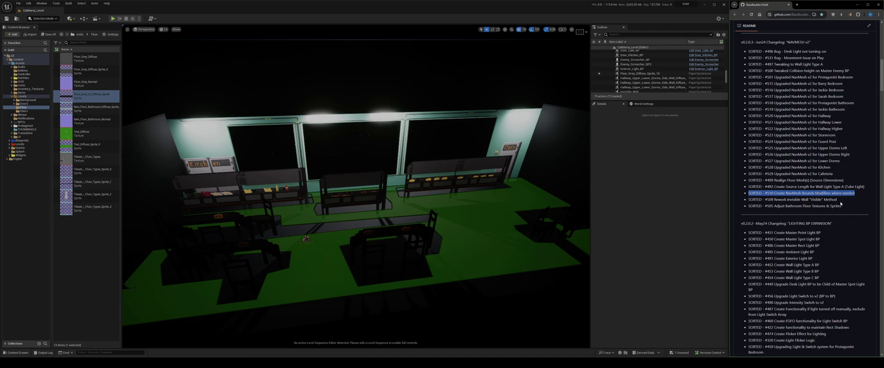
left_click_drag(840, 200, 774, 200)
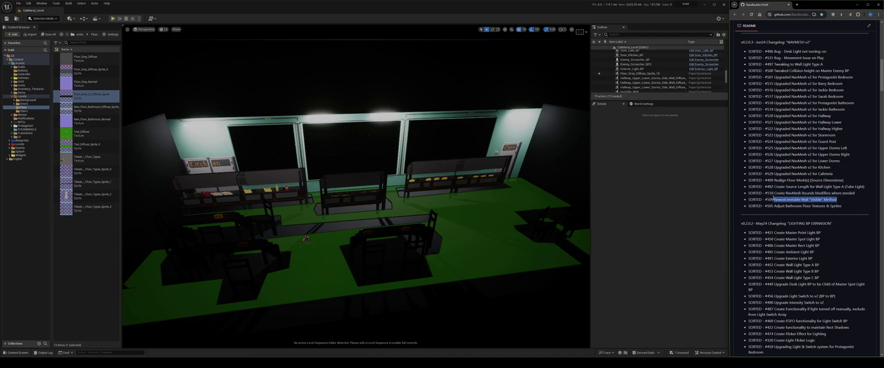
Step: Show the editor icons, light markers and helper outlines in the cafeteria viewport
right_click_drag(435, 173, 444, 184)
right_click_drag(484, 235, 395, 233)
key("g")
left_click(244, 313)
right_click_drag(264, 298, 210, 295)
left_click(277, 264)
right_click_drag(303, 238, 349, 237)
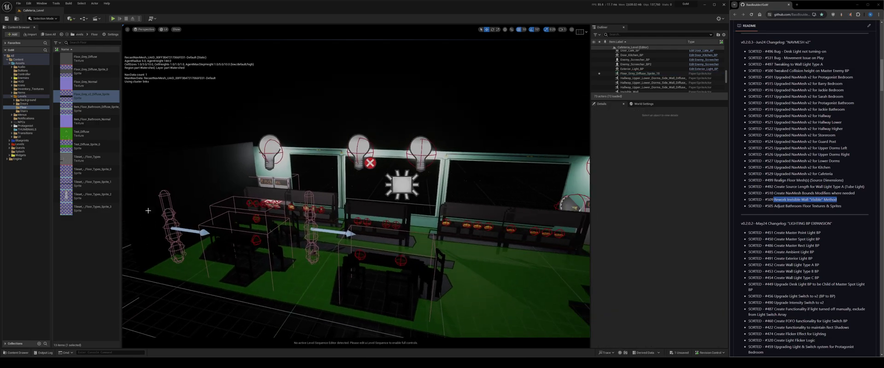
Step: Find Invisible_Wall among the level's actors, turn on its Visible property and save the level
scroll(633, 67, "down", 3)
scroll(634, 69, "down", 4)
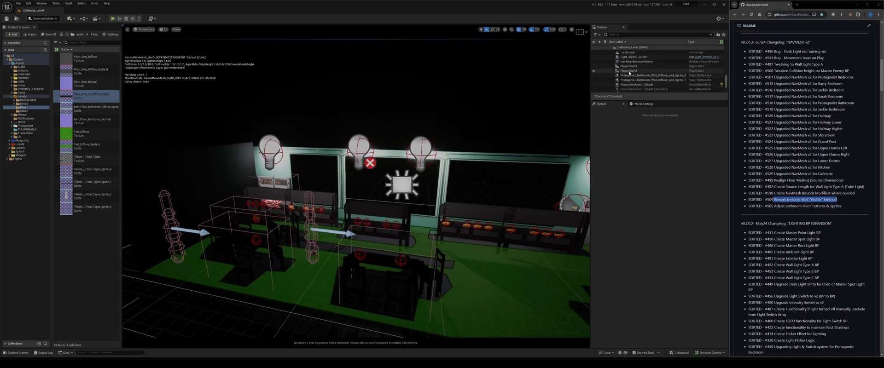
scroll(636, 74, "up", 3)
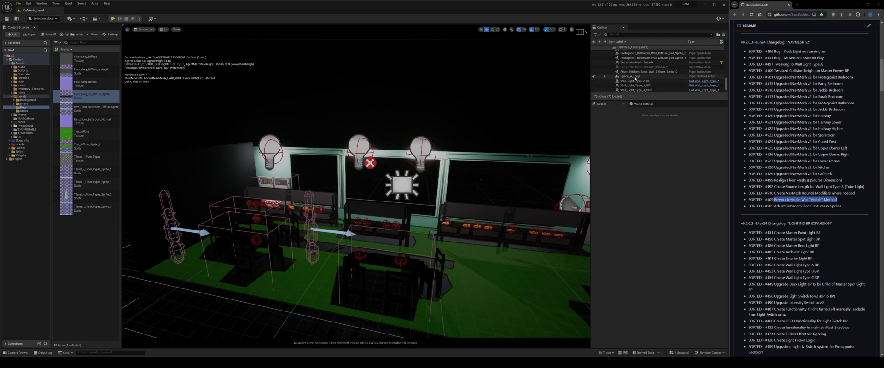
left_click(632, 63)
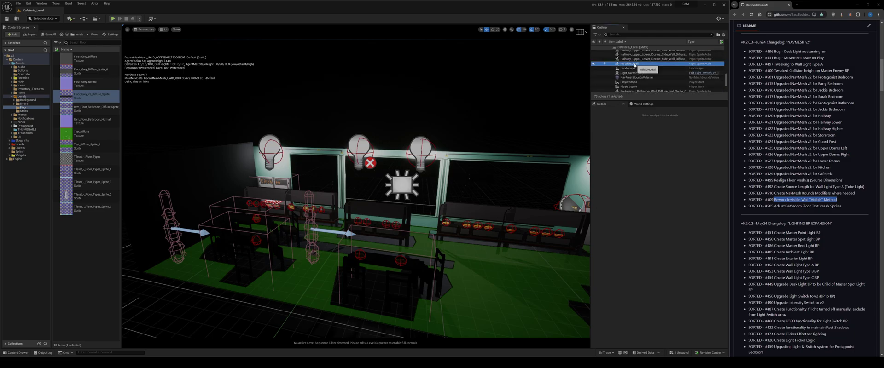
left_click(650, 178)
right_click_drag(483, 256, 566, 256)
left_click(510, 208)
key("ctrl+s")
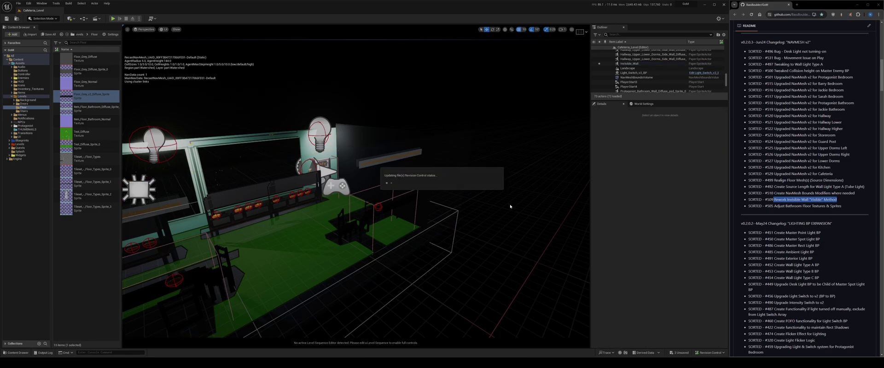
Step: Select the invisible wall and examine its properties and extent along the cafeteria's open side from several angles
right_click_drag(439, 170, 373, 166)
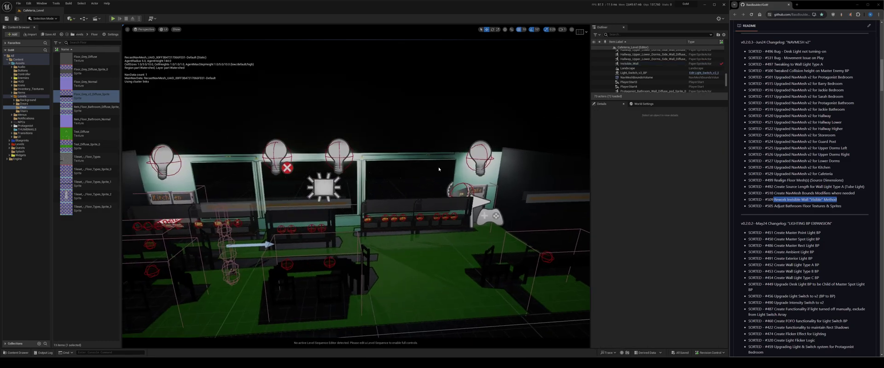
left_click(417, 187)
scroll(662, 224, "up", 4)
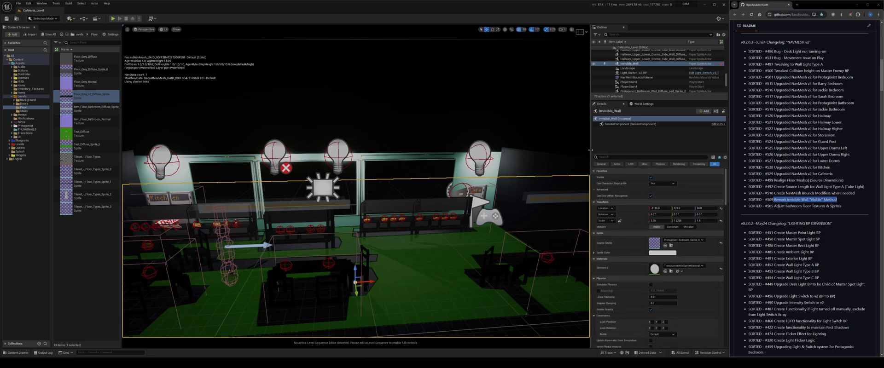
right_click_drag(477, 215, 511, 211)
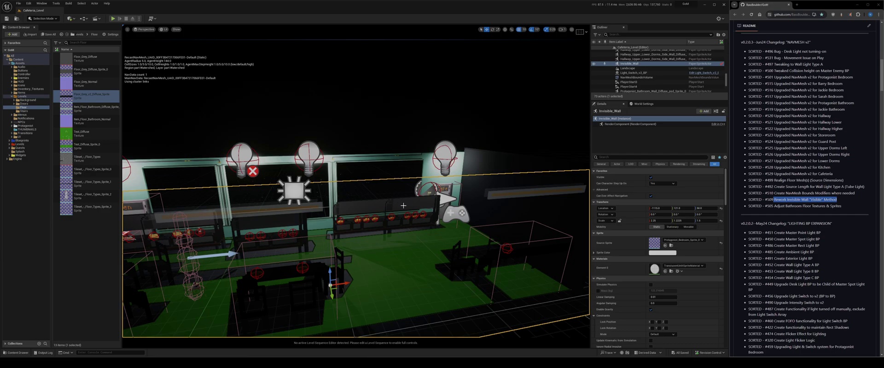
mouse_move(405, 202)
right_mouse_down()
mouse_move(422, 192)
mouse_move(414, 196)
right_mouse_up()
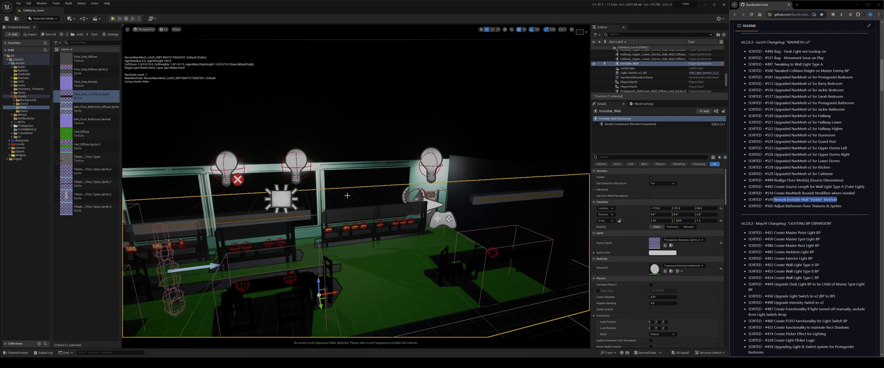
right_click_drag(486, 199, 506, 212)
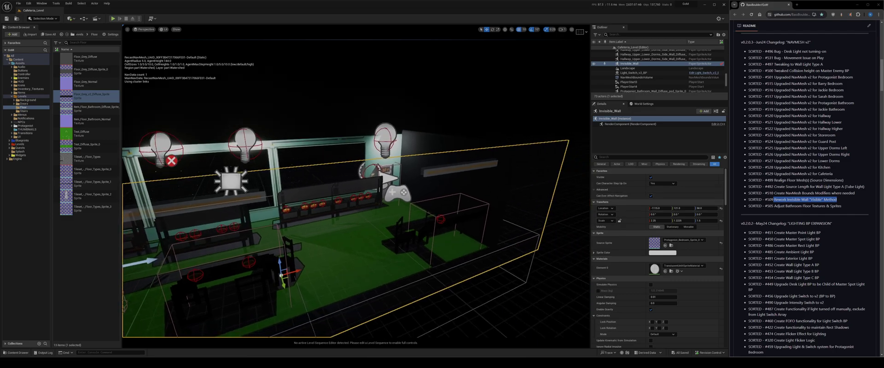
right_click_drag(359, 182, 343, 176)
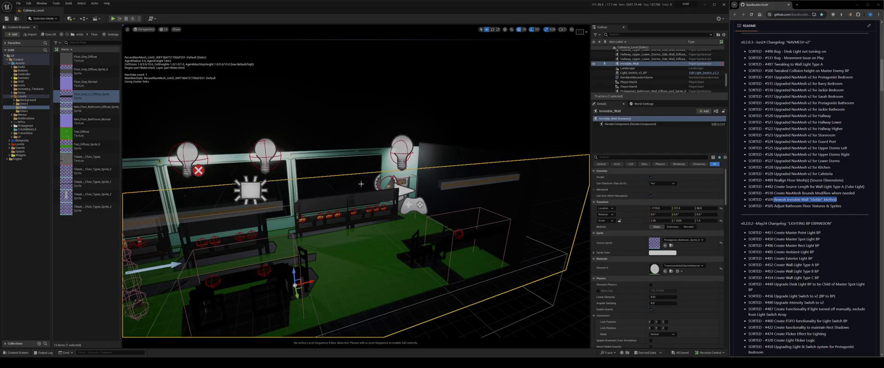
key("Escape")
right_click_drag(409, 242, 525, 304)
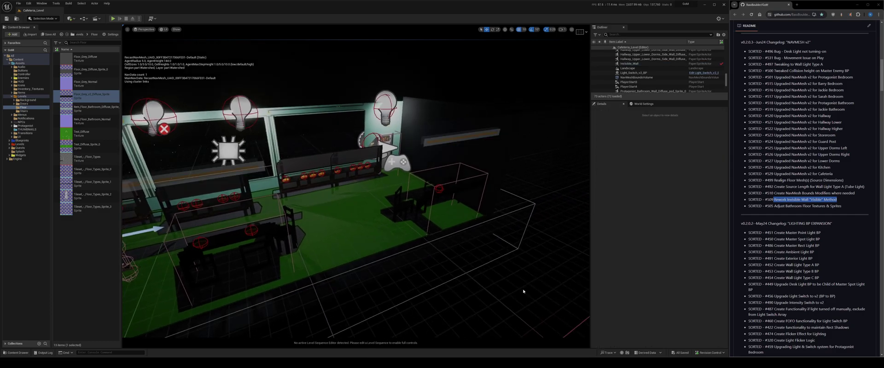
right_click_drag(521, 274, 530, 276)
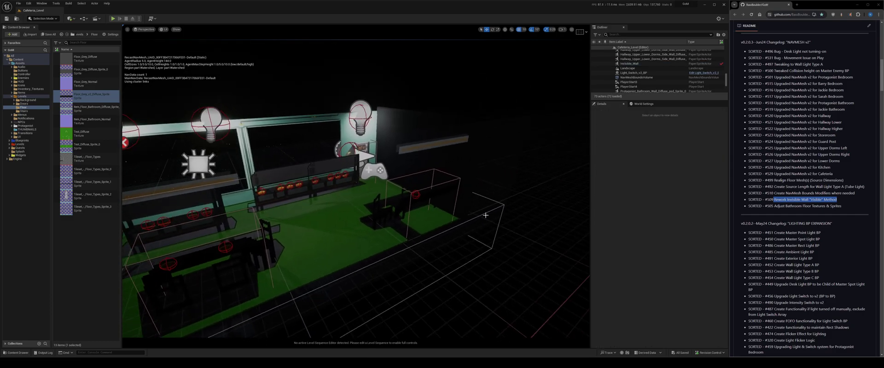
Step: Reselect the invisible wall, hide it in the editor viewport and check the cafeteria without it
left_click(428, 151)
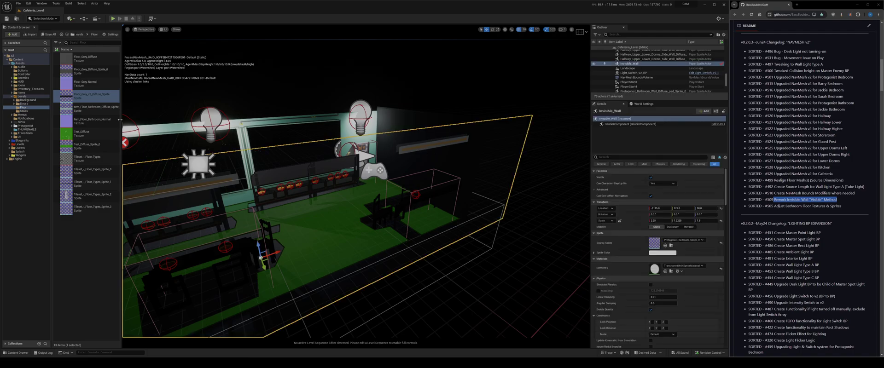
left_click(524, 239)
right_click_drag(547, 207, 551, 210)
right_click_drag(545, 173, 544, 173)
left_click(534, 201)
left_click(525, 218)
right_click_drag(525, 218, 525, 217)
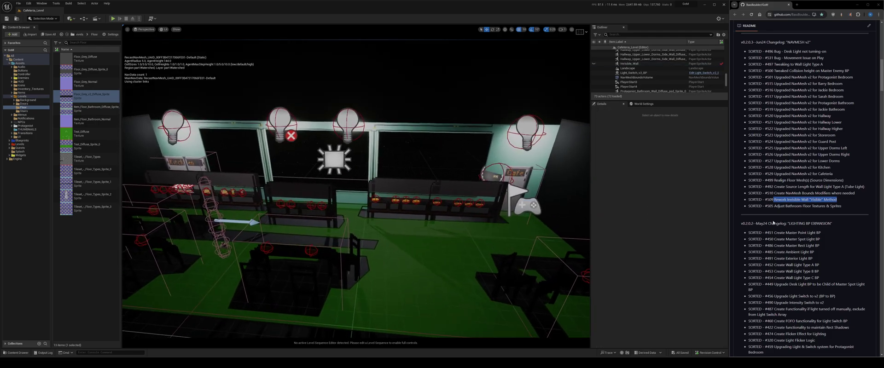
right_click_drag(412, 216, 411, 216)
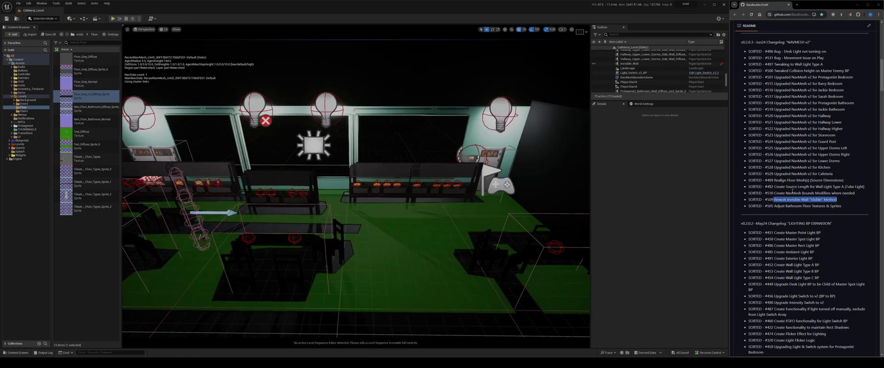
Step: Highlight the "Adjust Bathroom Floor Textures & Sprites" changelog entry, followed by the CURRENT section for v0.2.0.4 "ARMOUR"
left_click_drag(839, 207, 743, 209)
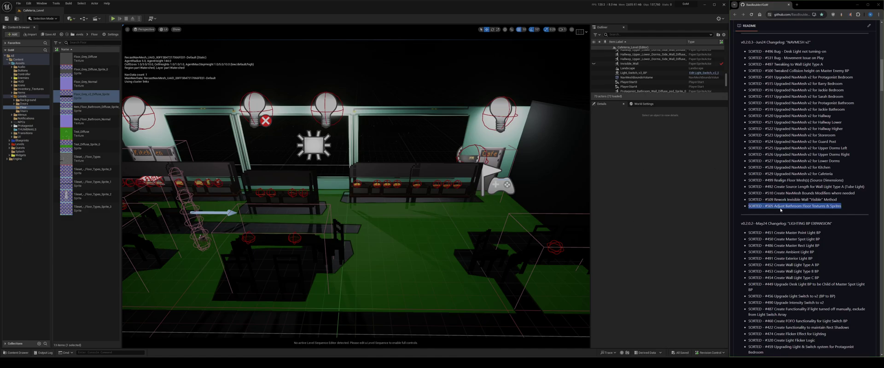
scroll(780, 210, "up", 5)
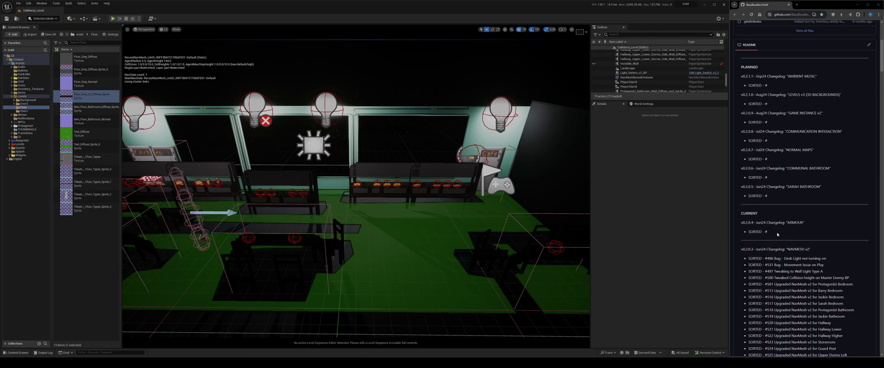
left_click_drag(777, 235, 727, 212)
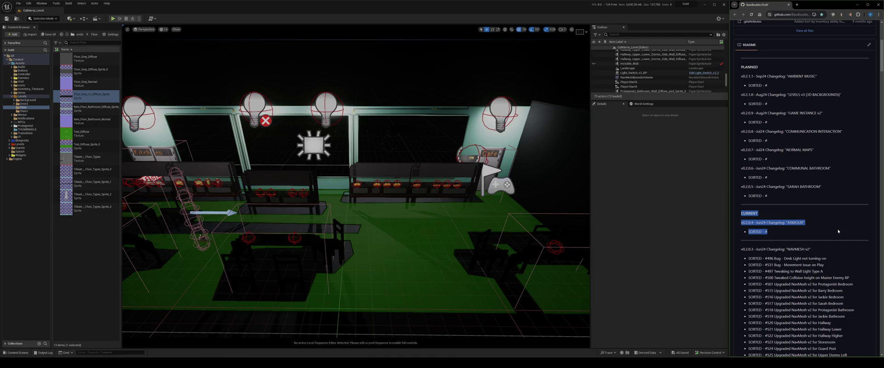
Step: Highlight the CURRENT changelog section, the planned v0.2.0.5 "SARAH BATHROOM" entry and the planned v0.2.0.7 "NORMAL MAPS" entry one after another
left_click_drag(800, 230, 742, 212)
left_click(785, 188)
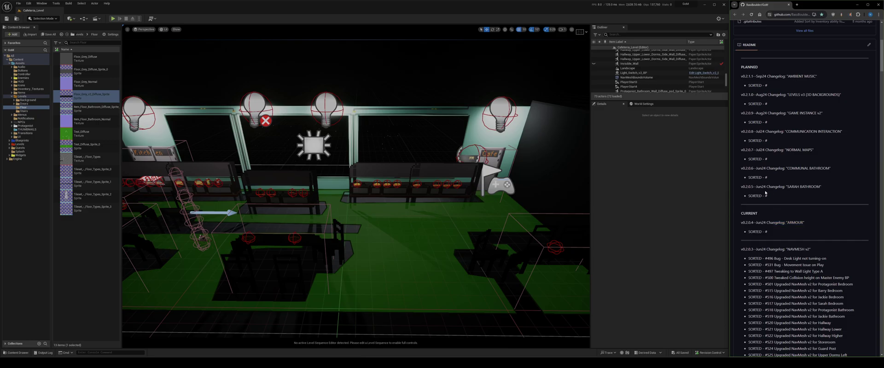
left_click_drag(772, 199, 741, 189)
left_click(779, 181)
left_click_drag(775, 177, 741, 146)
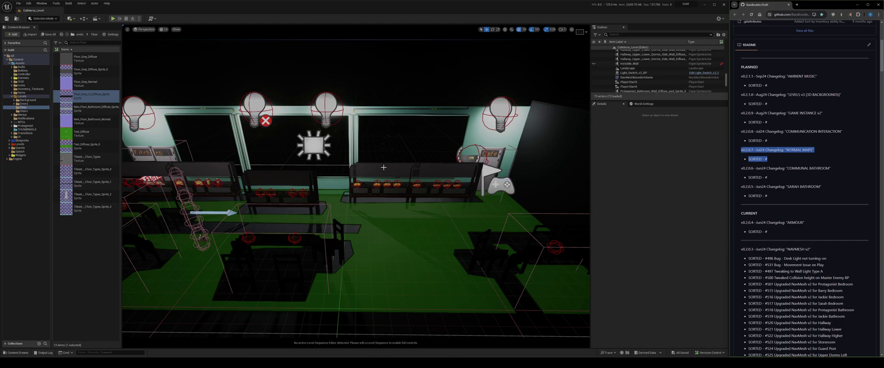
Step: Select the cafeteria counter sprite beside the light switch and examine it as an illustration of the "NORMAL MAPS" entry
left_click(442, 188)
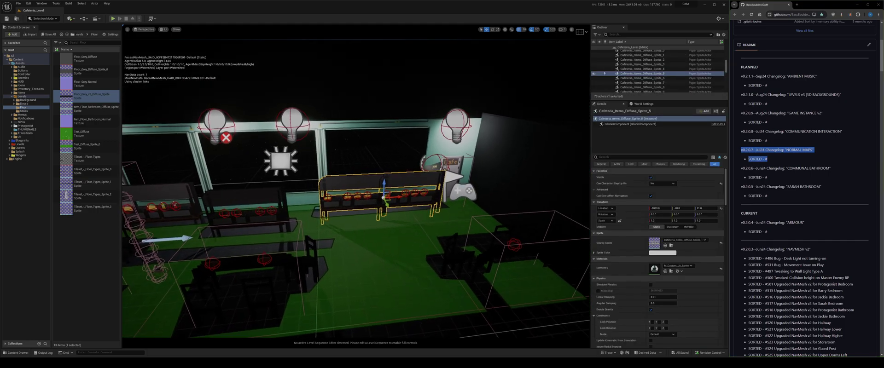
left_click(825, 155)
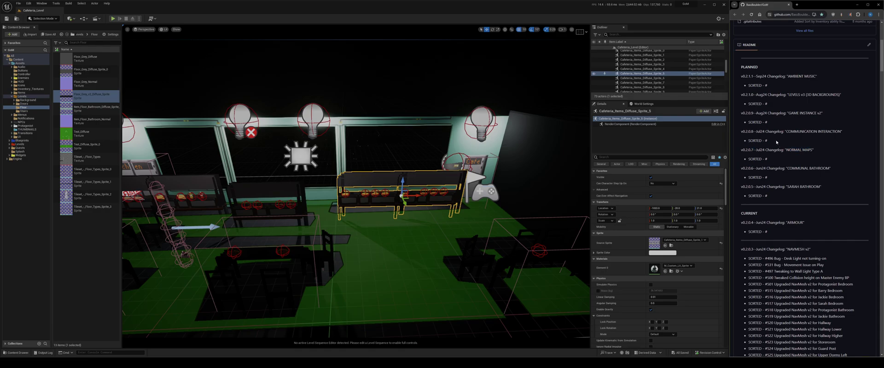
right_click(791, 151)
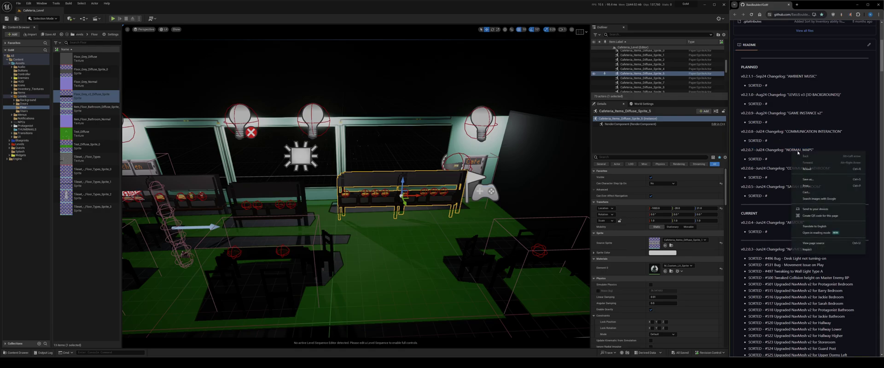
right_click_drag(521, 175, 544, 168)
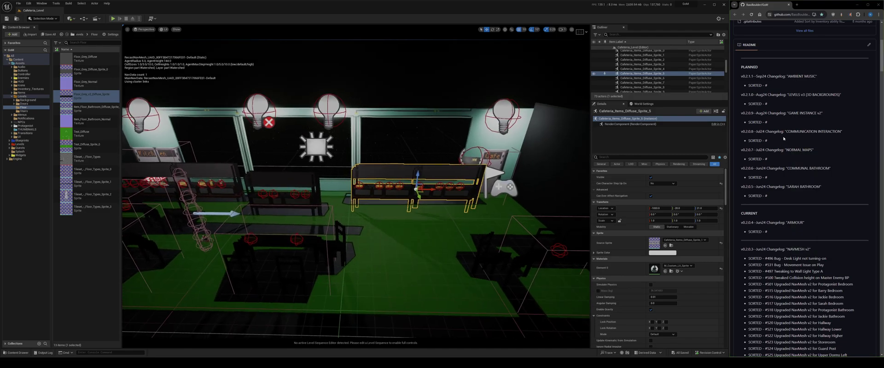
Step: Highlight the v0.2.0.8 "COMMUNICATION INTERACTION" entry, open the protagonist sprite sheet in Photoshop and examine its face portraits up close
left_click_drag(784, 140, 742, 131)
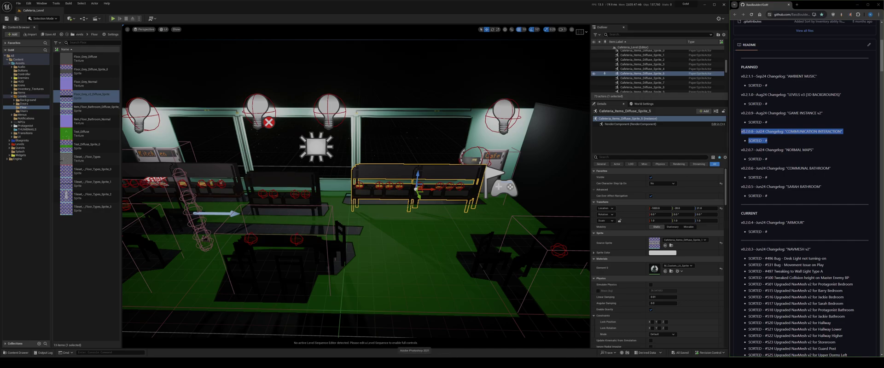
right_click(417, 362)
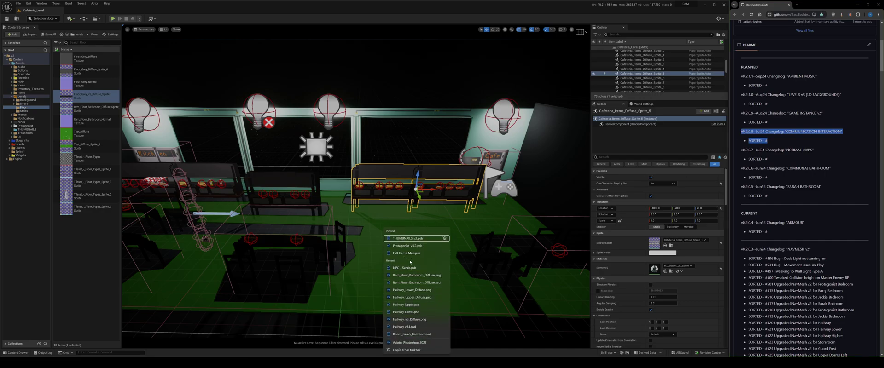
left_click(405, 246)
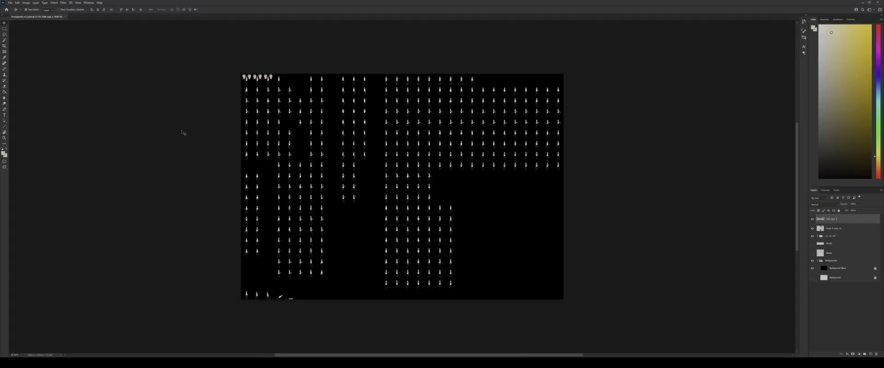
scroll(239, 87, "up", 1)
left_click_drag(239, 87, 280, 119)
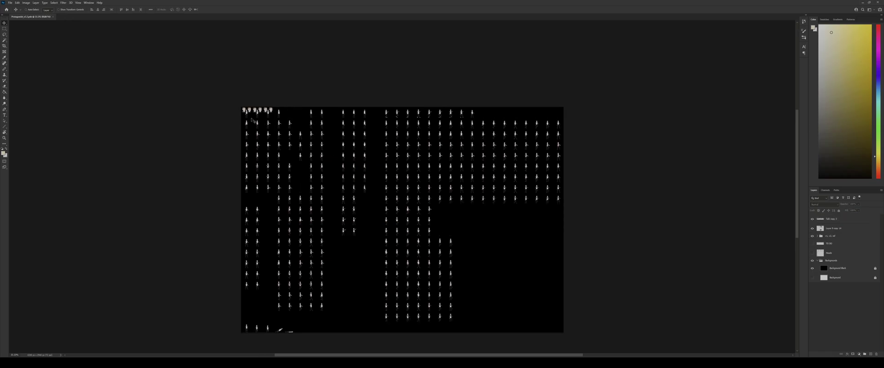
scroll(239, 111, "up", 10, "alt")
scroll(336, 119, "up", 2, "alt")
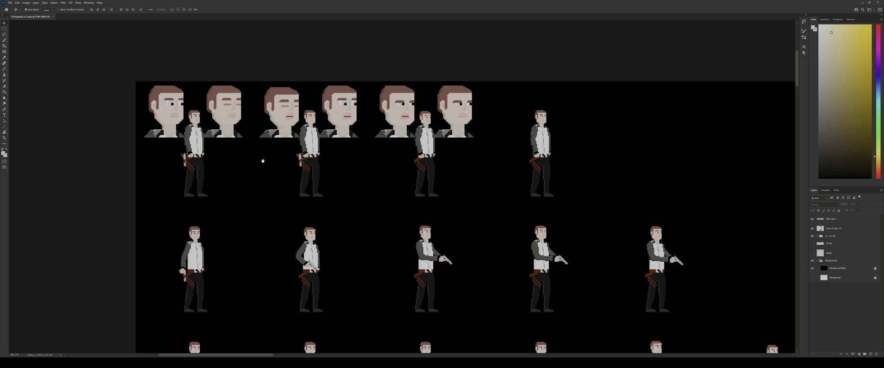
left_click_drag(262, 161, 310, 191)
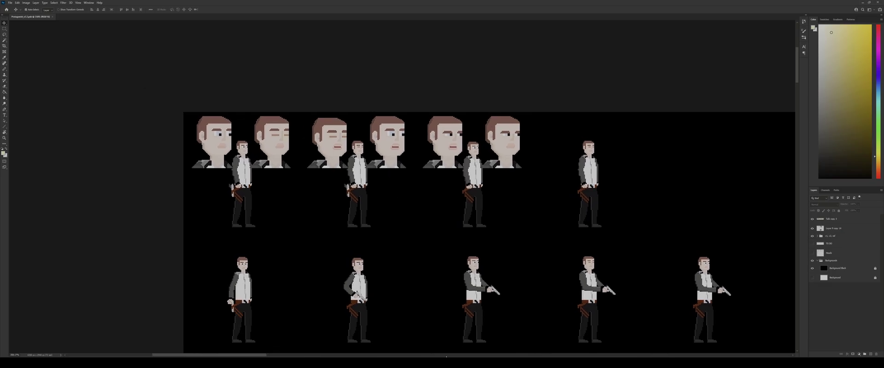
Step: Open the recent file "NPC - Sarah" and examine its row of face portraits up close
right_click(416, 365)
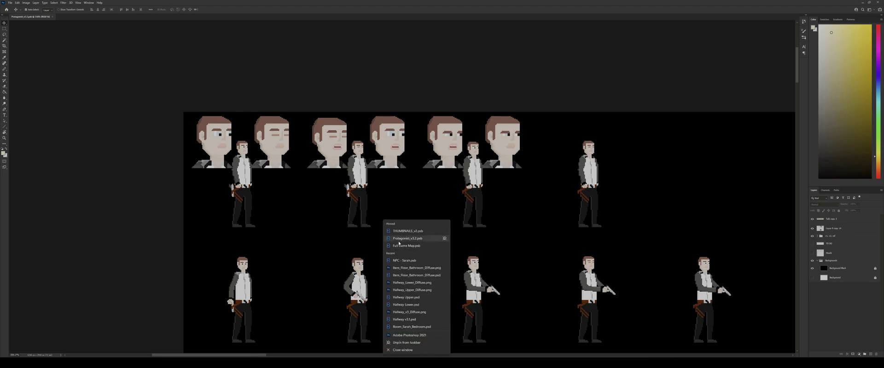
left_click(405, 260)
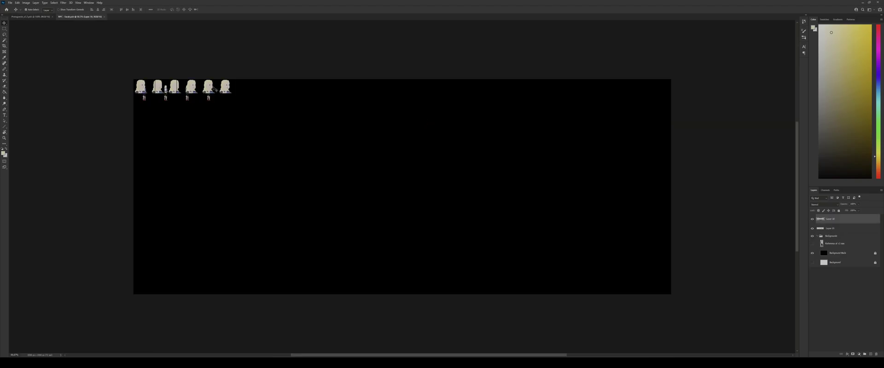
scroll(94, 52, "up", 5, "alt")
scroll(411, 144, "up", 1, "alt")
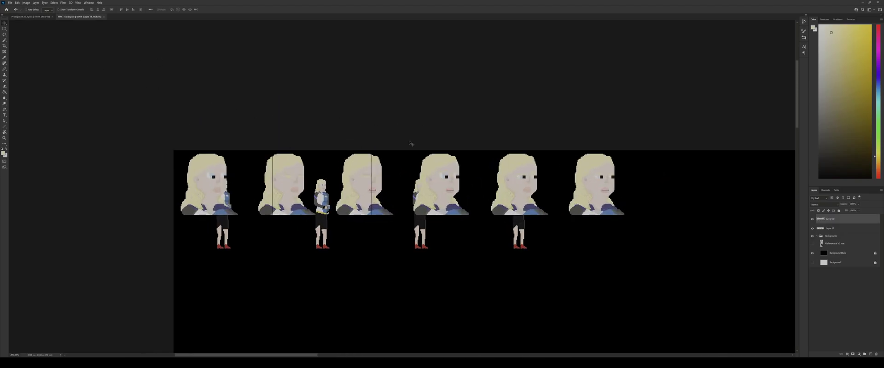
Step: Compare the face portraits of the protagonist and NPC sheets, including one full-screen view, and close Photoshop to return to the Unreal level
key("ctrl+Tab")
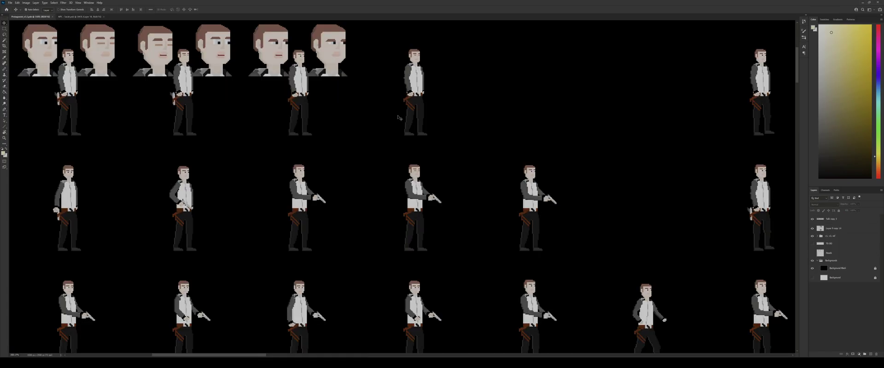
key("Tab")
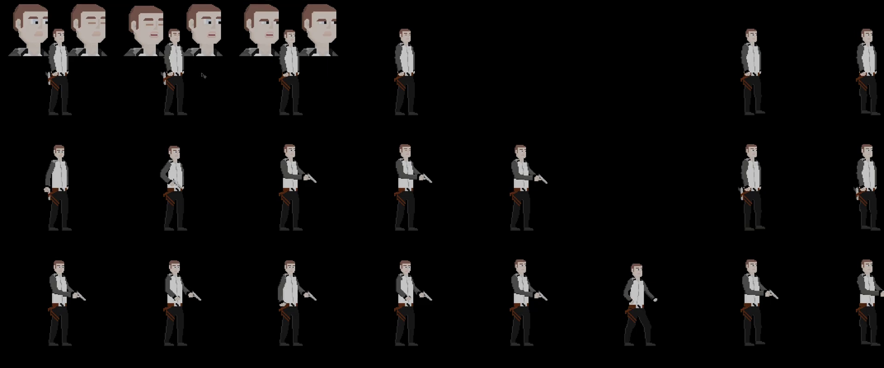
key("Tab")
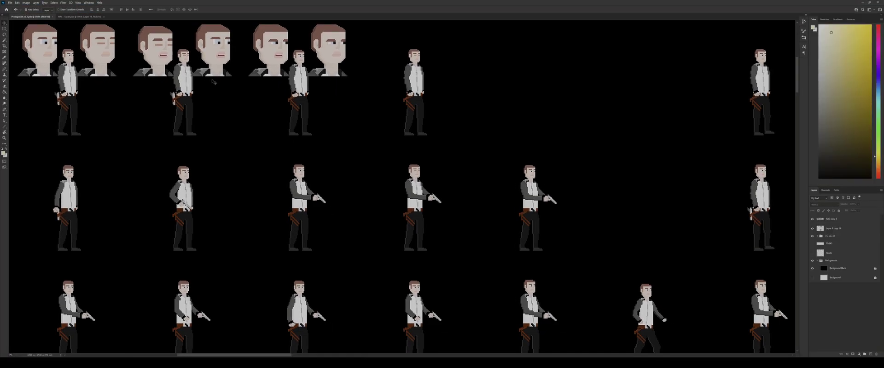
key("ctrl+Tab")
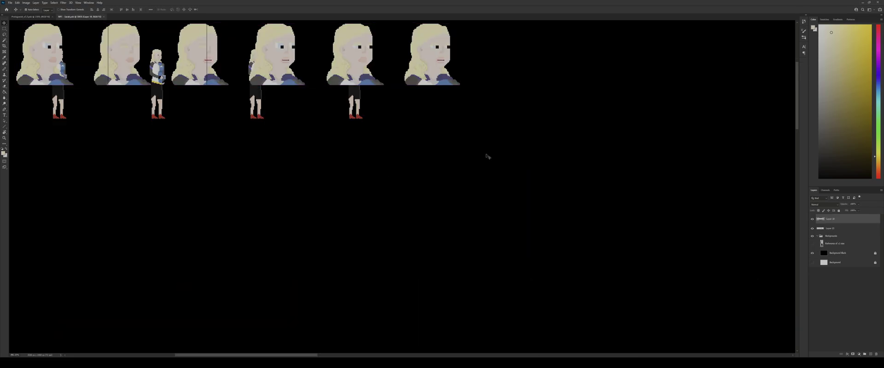
key("ctrl+Tab")
key("ctrl+Tab")
left_click_drag(507, 125, 651, 244)
key("ctrl+Tab")
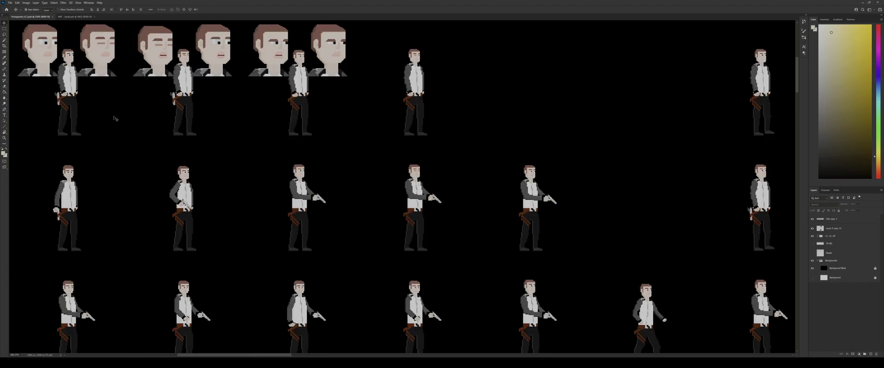
left_click_drag(141, 160, 276, 300)
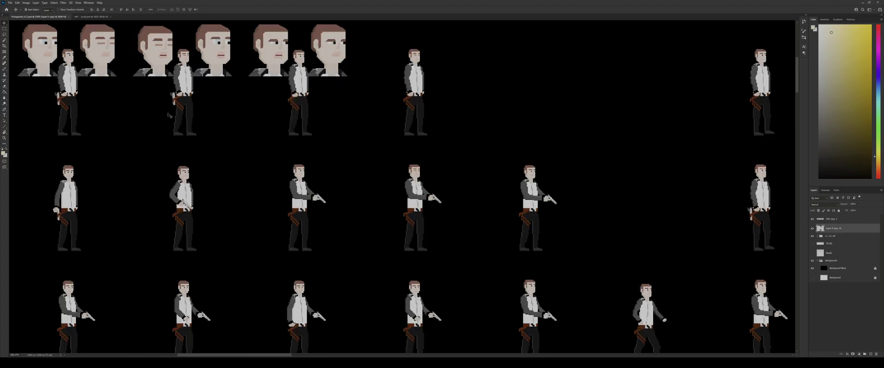
key("ctrl+Tab")
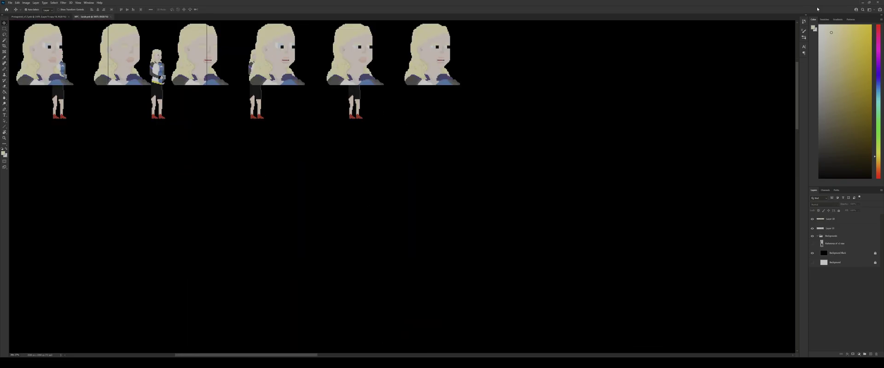
left_click(878, 3)
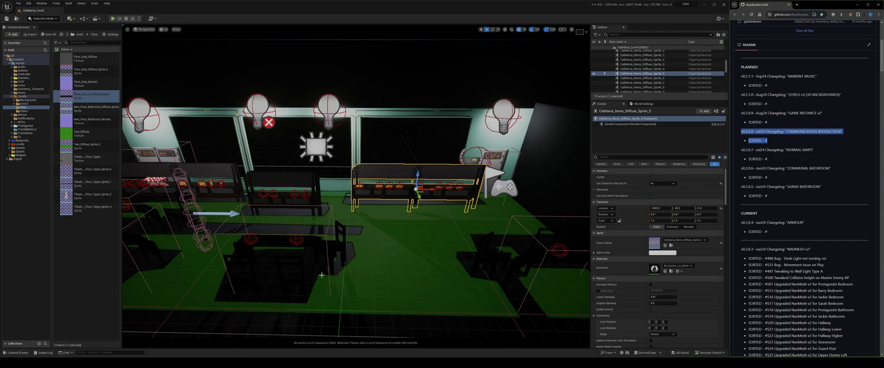
mouse_move(375, 268)
right_mouse_down()
mouse_move(378, 251)
mouse_move(375, 268)
right_mouse_up()
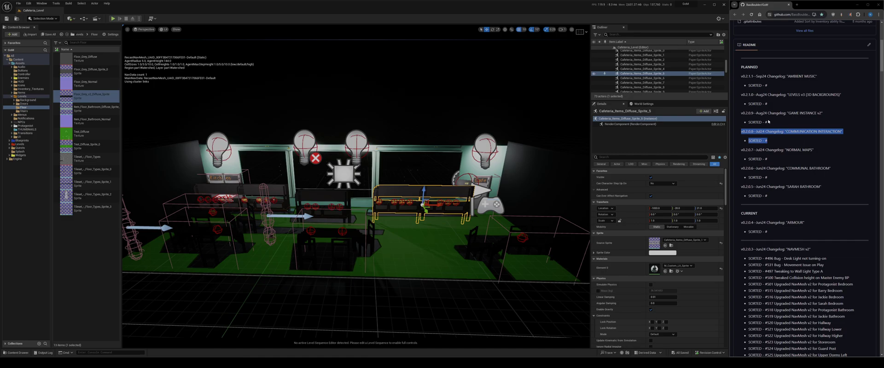
Step: Highlight the planned v0.2.0.9 "GAME INSTANCE v2" entry and show the contents of the Structure folder under Blueprints
left_click(774, 125)
left_click_drag(772, 124, 741, 111)
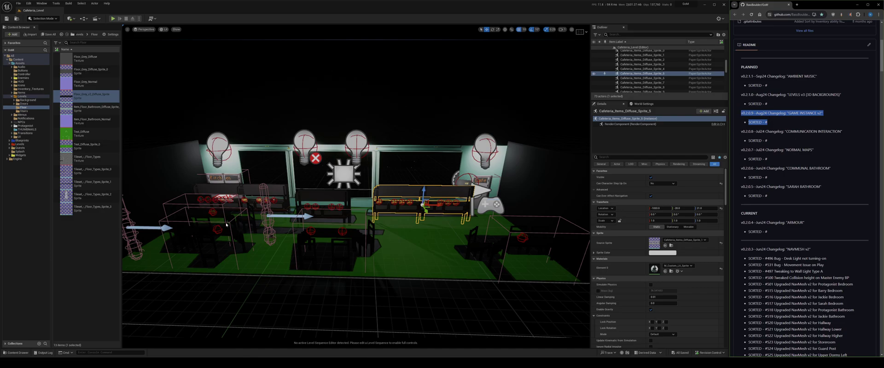
mouse_move(432, 215)
right_mouse_down()
mouse_move(481, 232)
mouse_move(420, 208)
mouse_move(445, 218)
right_mouse_up()
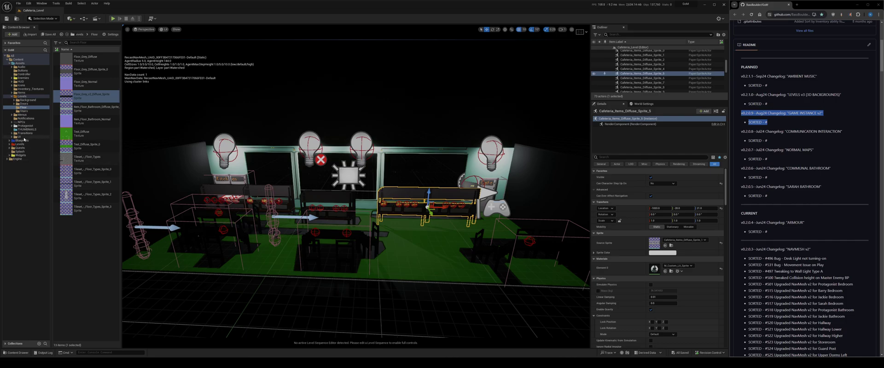
left_click(10, 140)
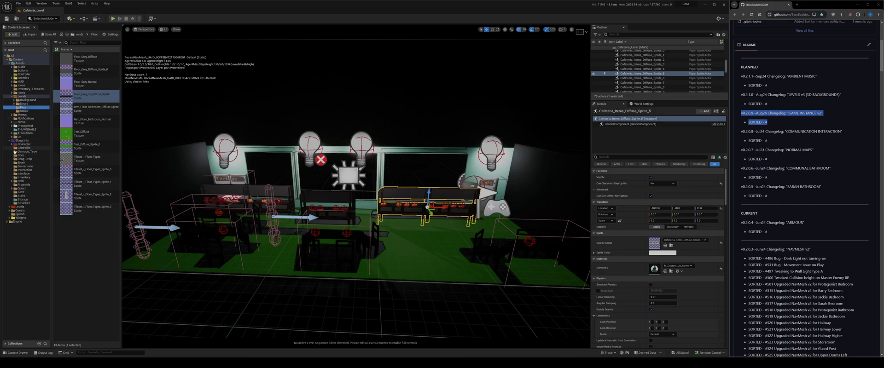
left_click(24, 203)
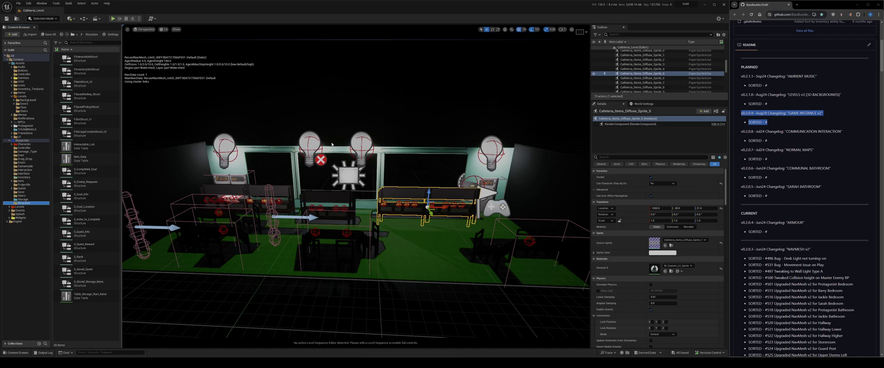
mouse_move(345, 116)
right_mouse_down()
mouse_move(359, 130)
mouse_move(344, 122)
right_mouse_up()
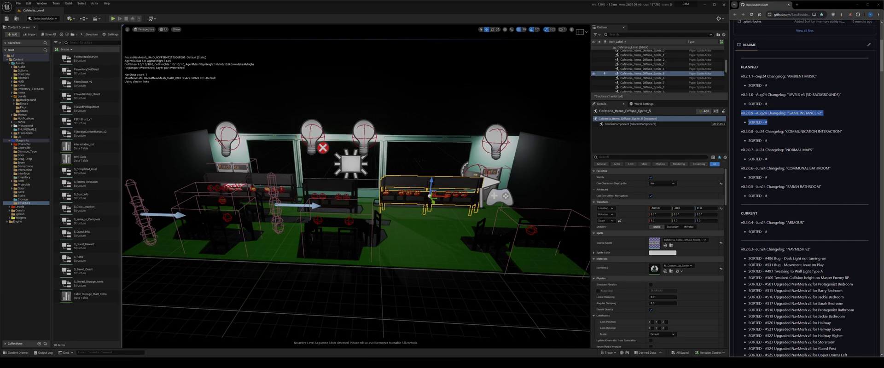
Step: Look at the project's game mode blueprint options, dismiss them and deselect the counter sprite
left_click(84, 19)
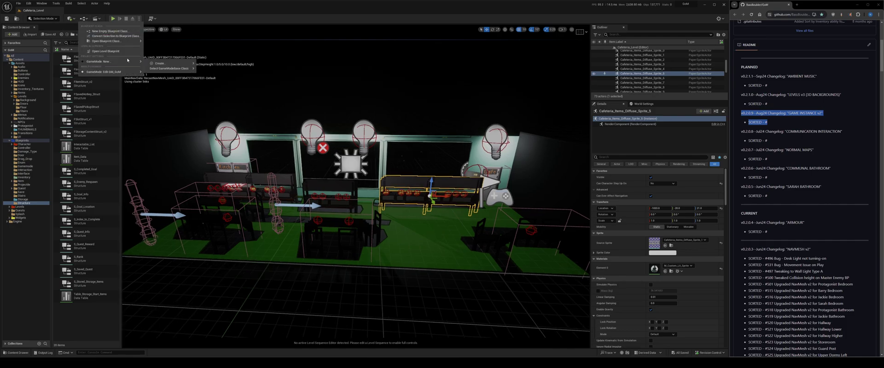
right_click_drag(461, 128, 484, 134)
left_click(462, 128)
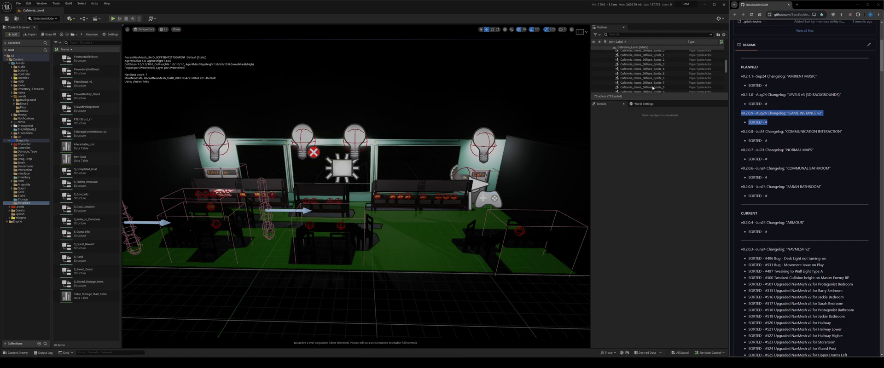
Step: Select the cafeteria's light switch and counter pickups in turn, and clear both the actor selection and the "GAME INSTANCE v2" highlight
left_click(465, 181)
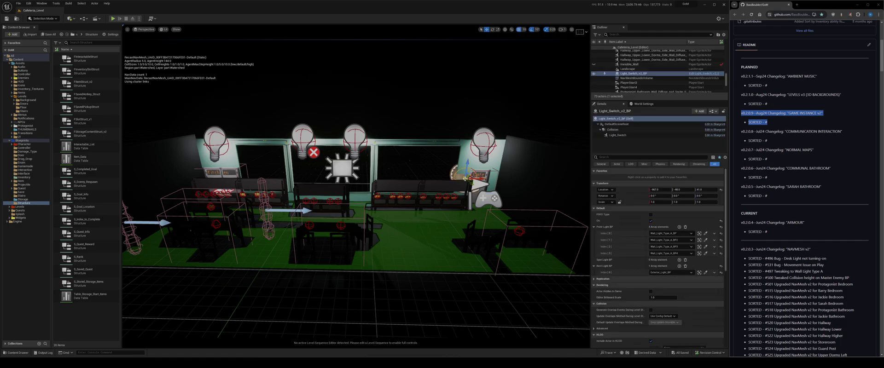
left_click(394, 197)
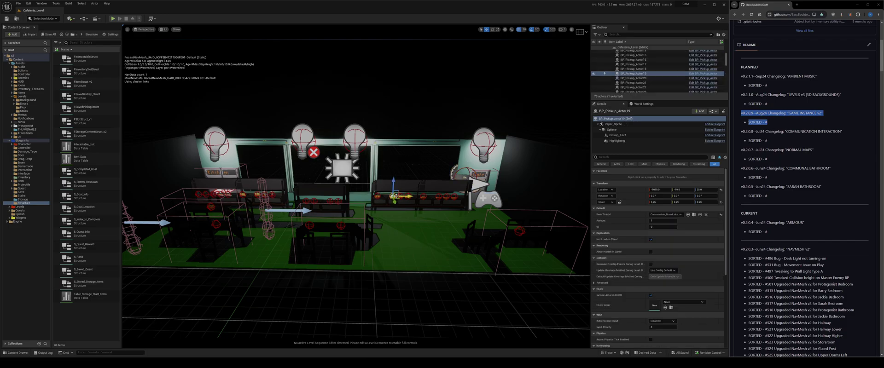
left_click(423, 195)
left_click(442, 96)
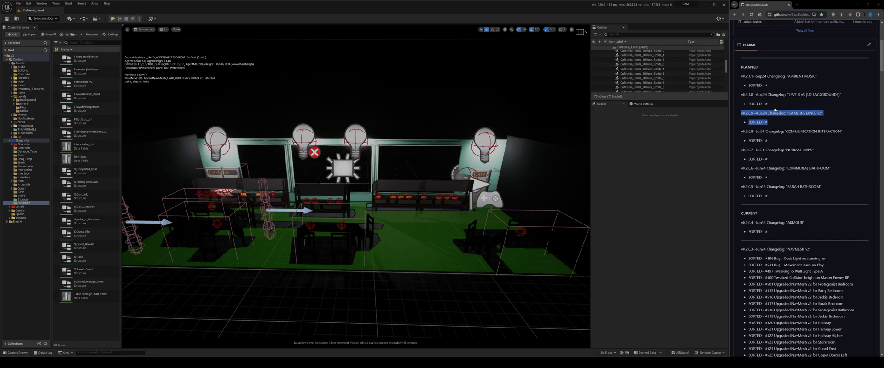
left_click(773, 106)
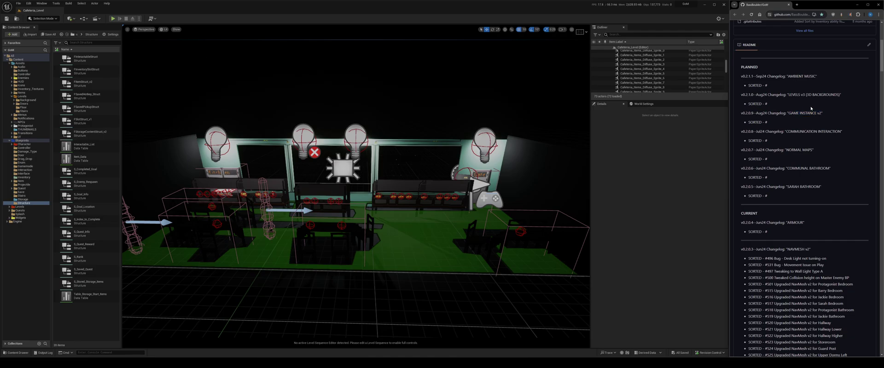
Step: Highlight the planned v0.2.1.0 "LEVELS v3" entry and select the cafeteria's two side walls, back wall and floor sprites together
left_click_drag(821, 122, 733, 92)
left_click(785, 105)
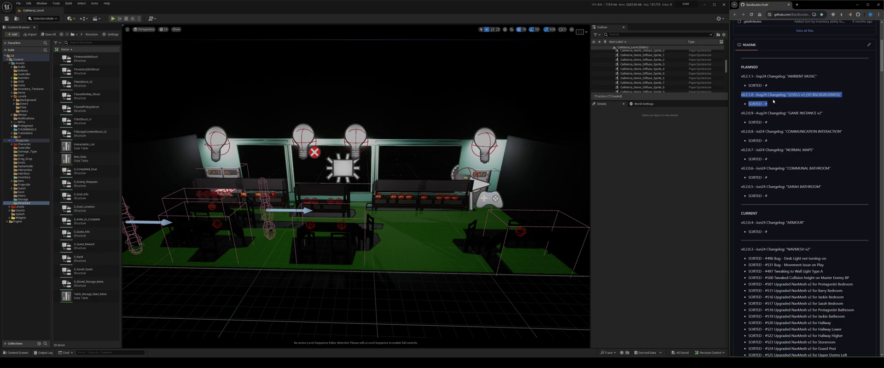
right_click_drag(424, 193, 407, 169)
left_click(456, 175)
left_click(251, 162, "ctrl")
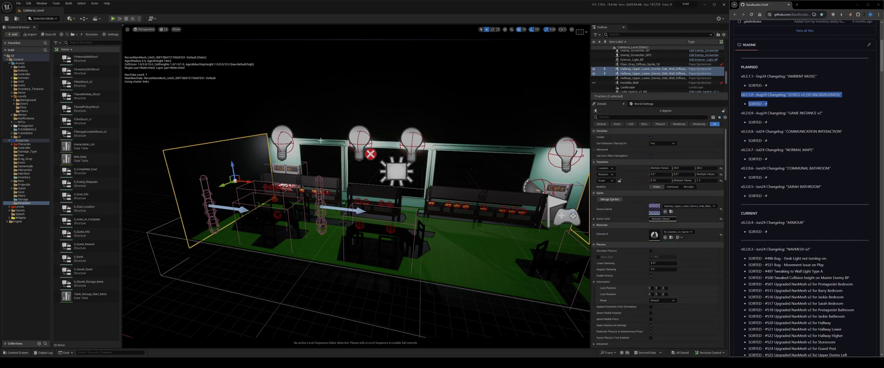
left_click(305, 143, "ctrl")
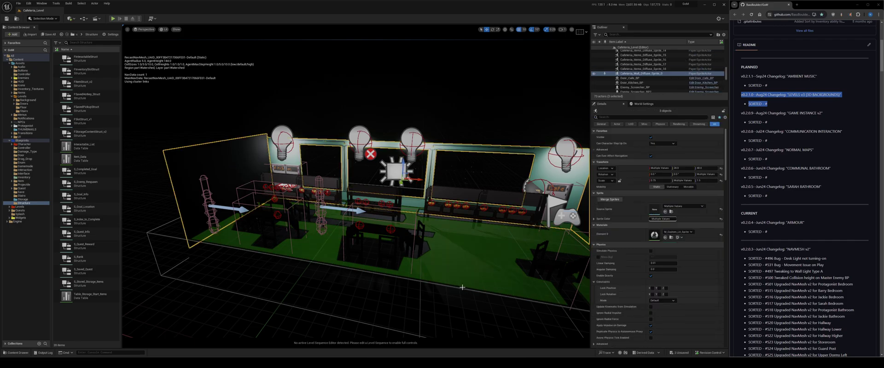
left_click(452, 299, "ctrl")
Step: View the cafeteria from the front and select the floor sprite and the right-hand side wall sprite individually
right_click_drag(452, 299, 465, 287)
key("s")
key("w")
key("s")
key("w")
right_click_drag(401, 311, 401, 314)
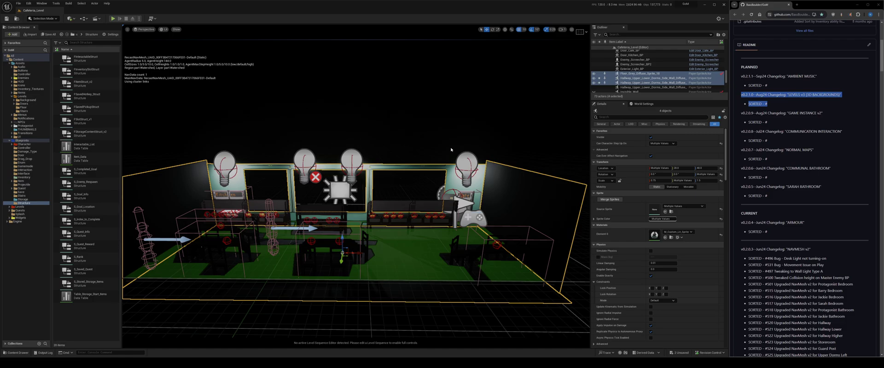
left_click(501, 182)
left_click(389, 263)
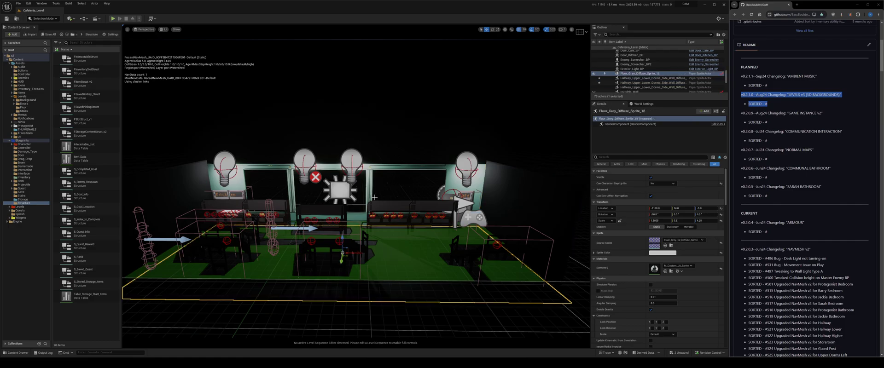
mouse_move(389, 263)
right_mouse_down()
mouse_move(419, 274)
mouse_move(378, 253)
mouse_move(386, 270)
right_mouse_up()
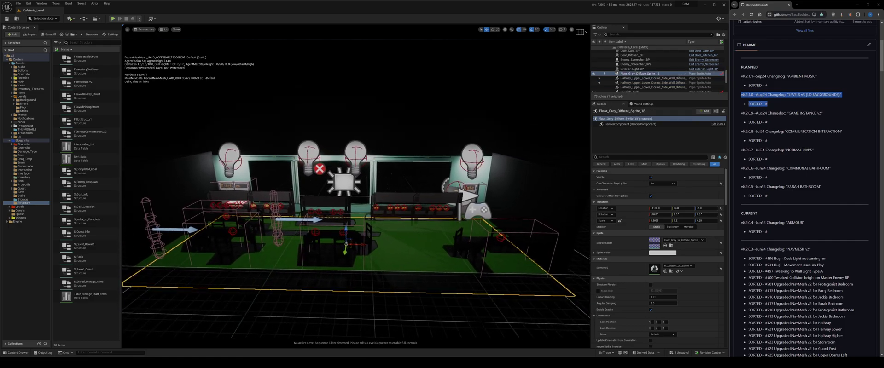
left_click(489, 182)
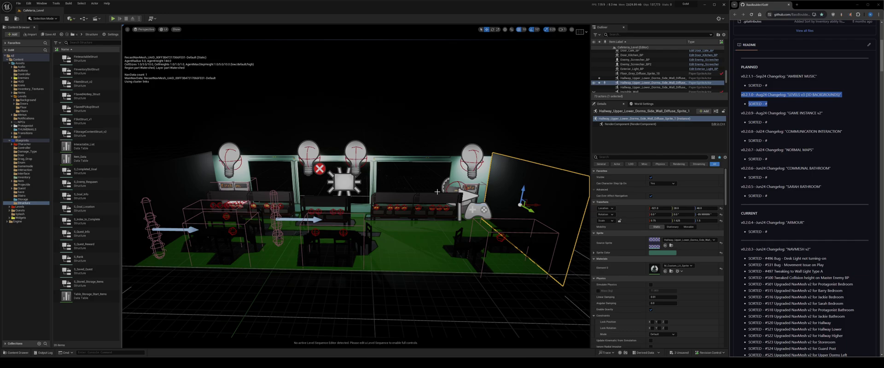
right_click_drag(359, 221, 343, 228)
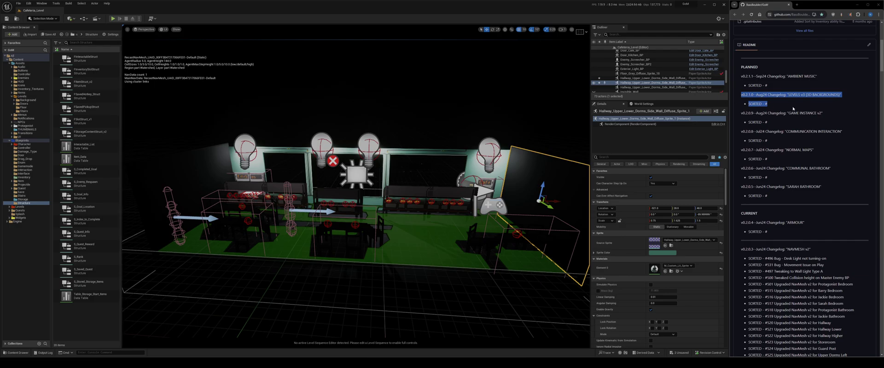
Step: Highlight the planned v0.2.1.1 "AMBIENT MUSIC" and current v0.2.0.4 "ARMOUR" entries in turn, clearing each highlight
left_click(781, 89)
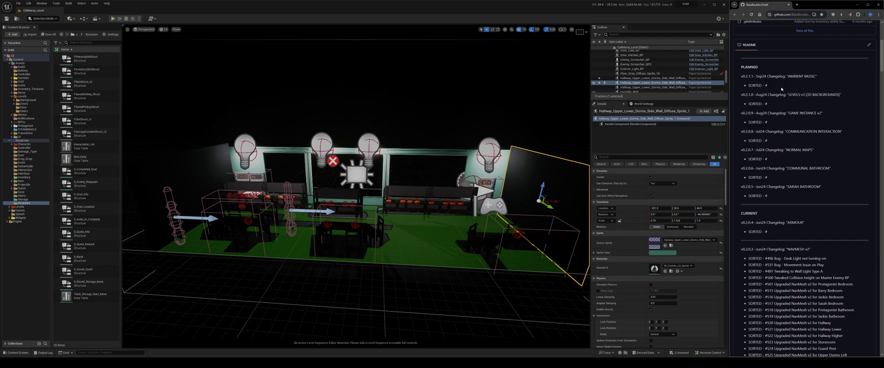
left_click_drag(780, 89, 735, 79)
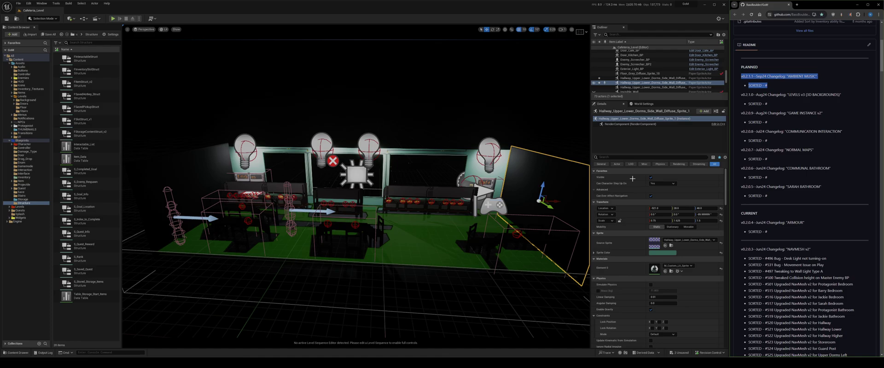
left_click(776, 81)
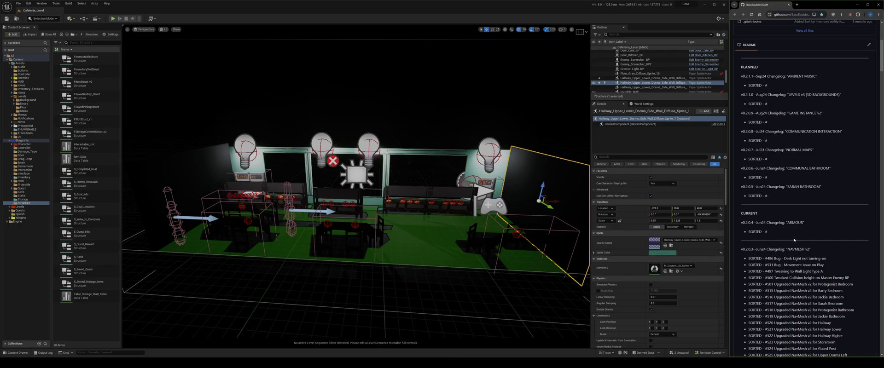
left_click_drag(774, 234, 736, 226)
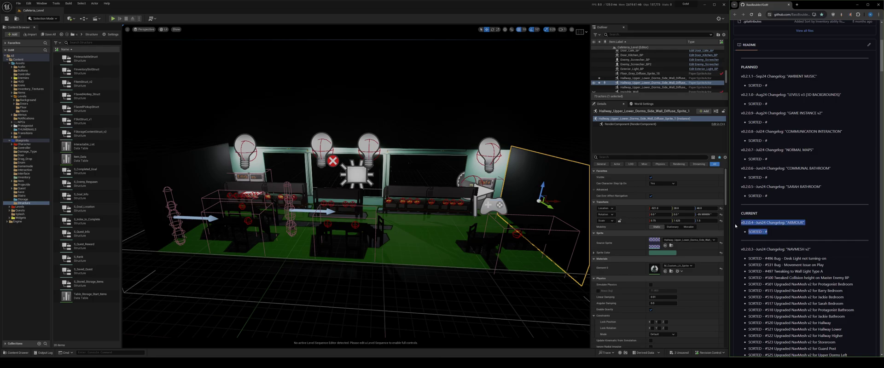
left_click(821, 235)
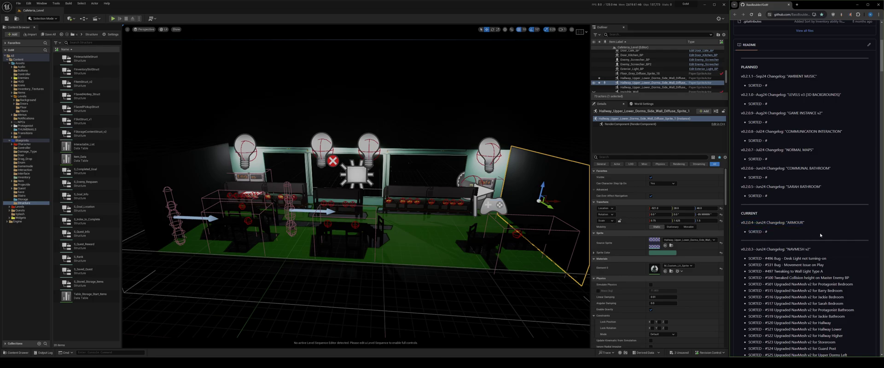